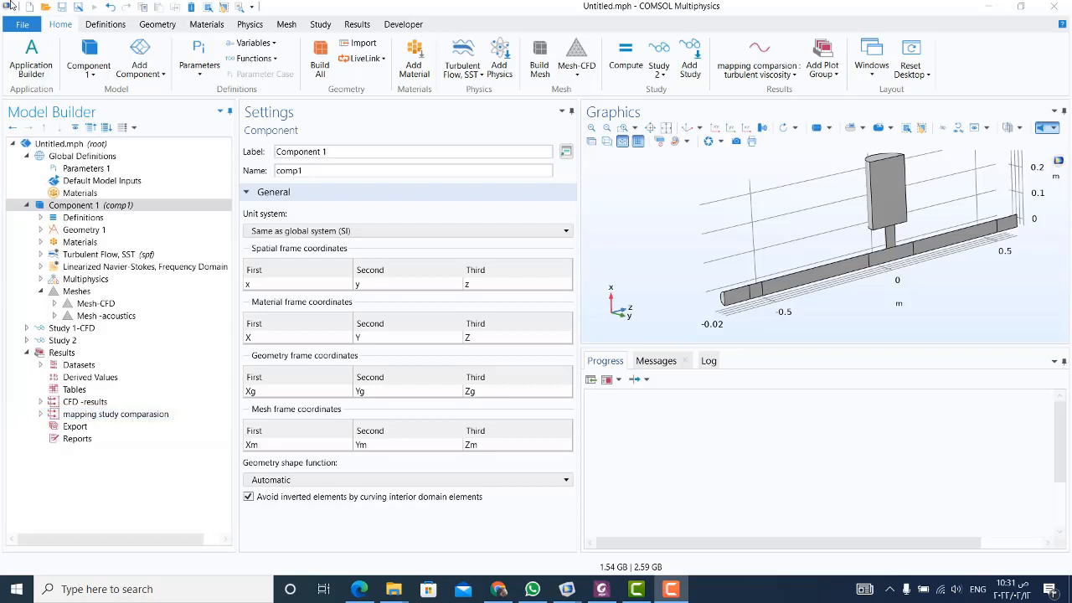
Step: Add a variables node to the component's definitions and label it "Variables :plane wave"
left_click(87, 220)
right_click(74, 220)
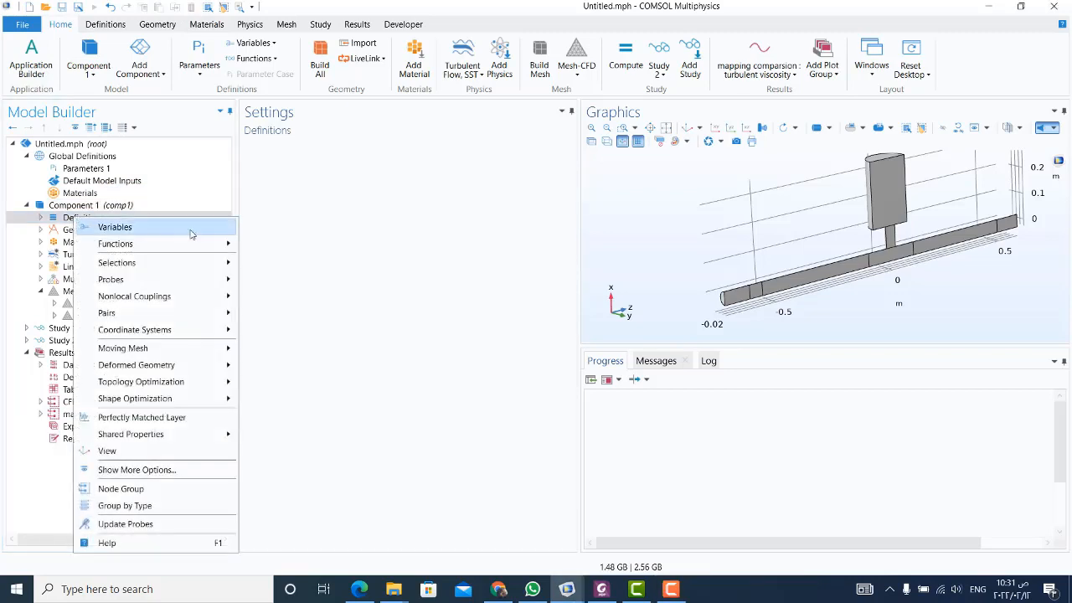
left_click(191, 229)
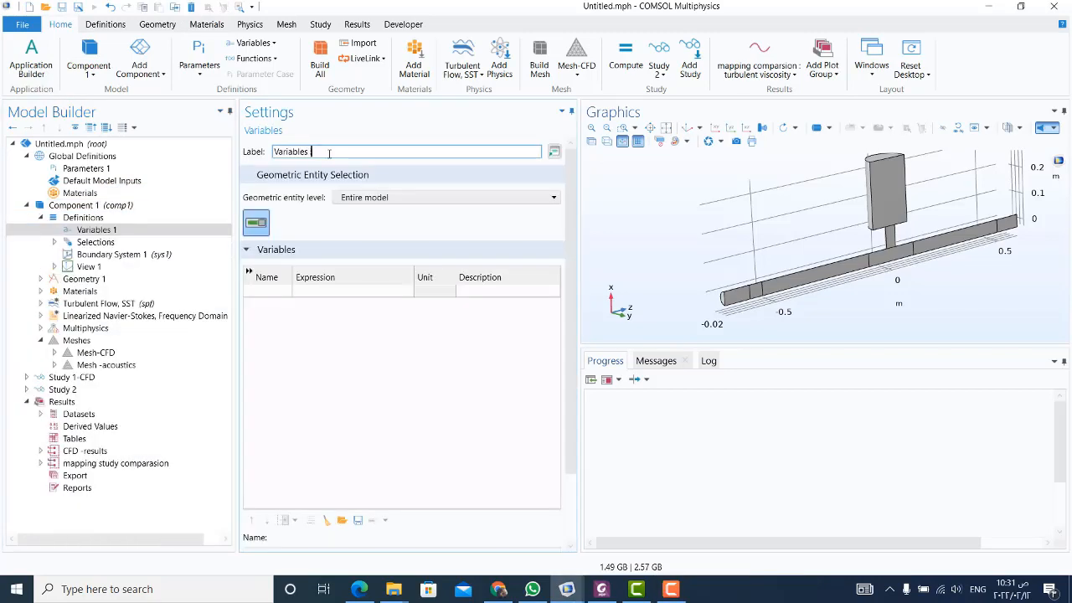
type("plane wave")
Step: Load the plane wave variables from helmholtz_resonator_with_flow_variables.txt and widen the settings area to show the full table
left_click(278, 292)
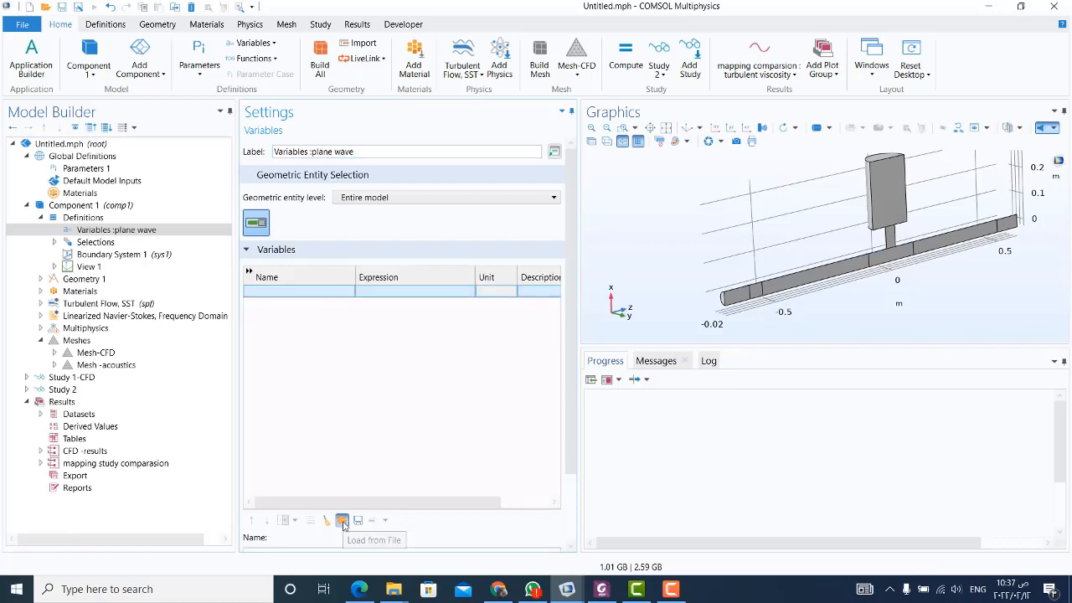
left_click(342, 520)
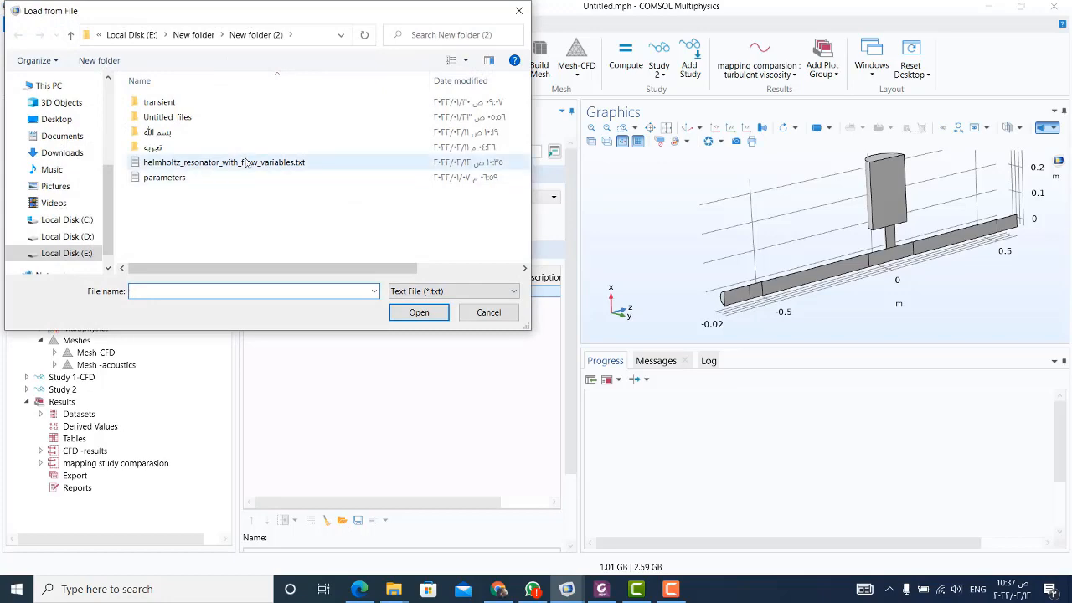
double_click(247, 161)
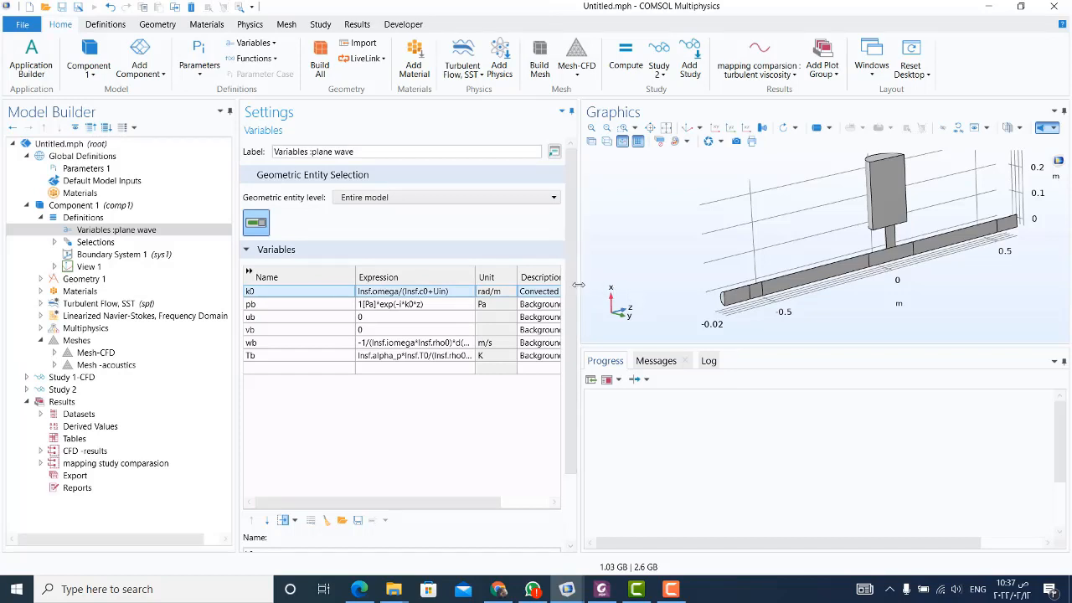
left_click_drag(578, 284, 667, 284)
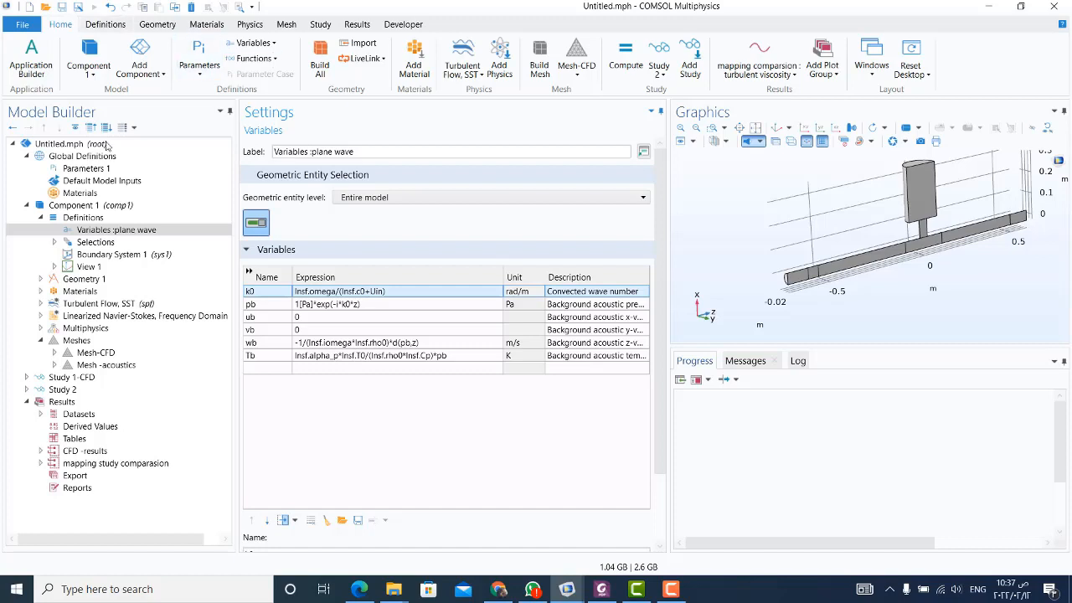
Step: Add an Integration nonlocal coupling to the component's definitions and label it "Intop_in"
left_click(84, 217)
right_click(94, 220)
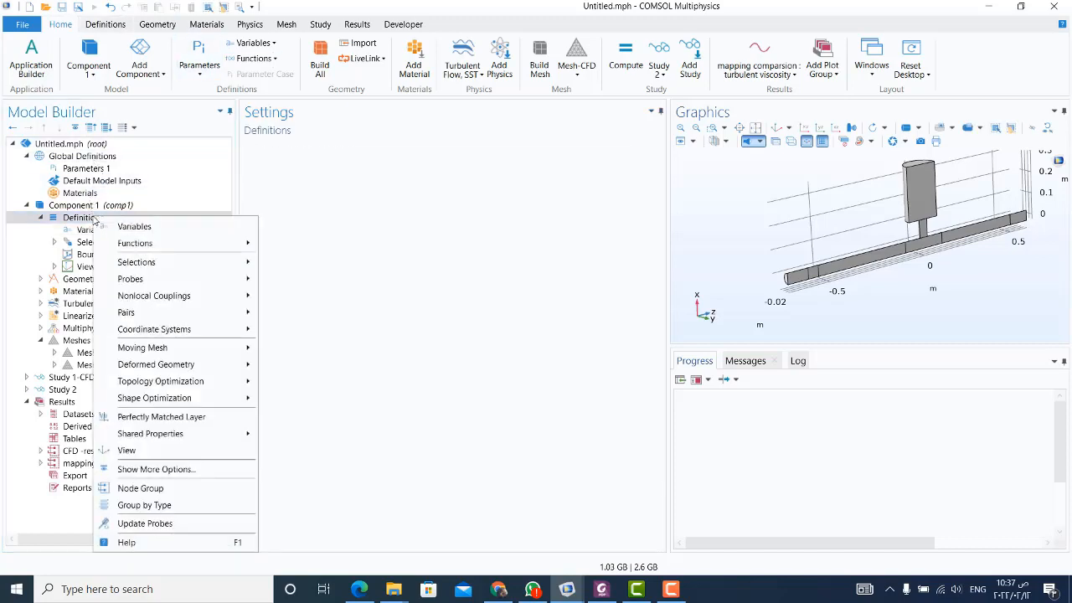
mouse_move(171, 299)
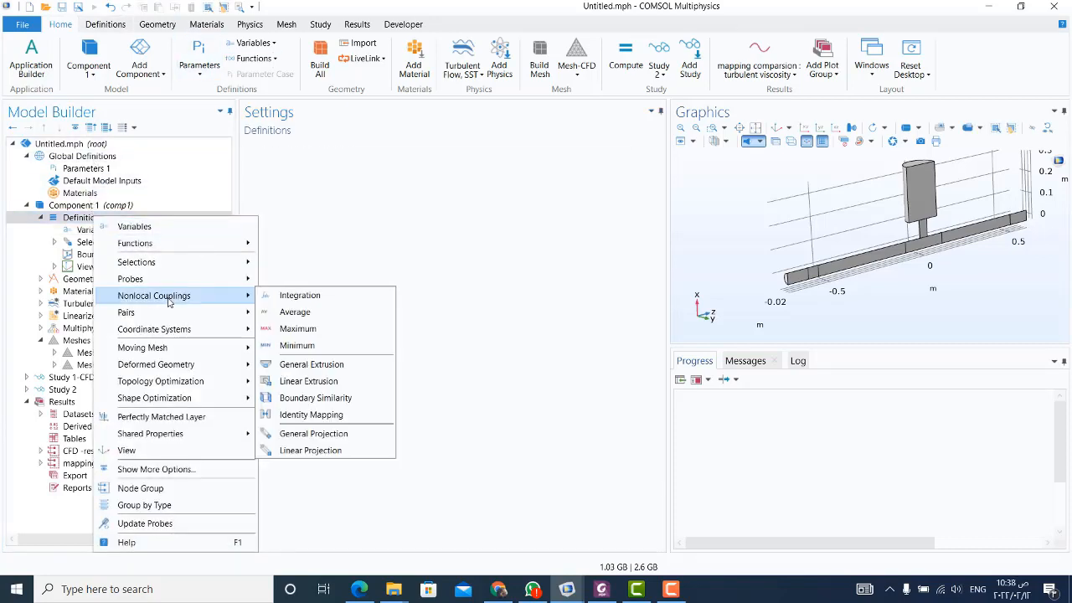
left_click(308, 296)
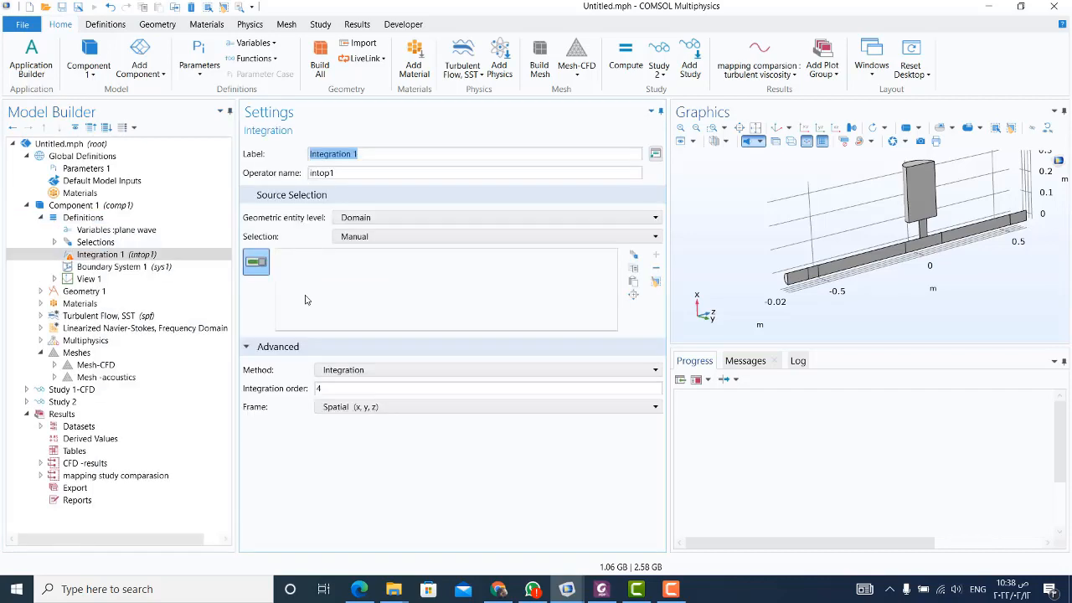
left_click(360, 154)
left_click_drag(352, 154, 323, 155)
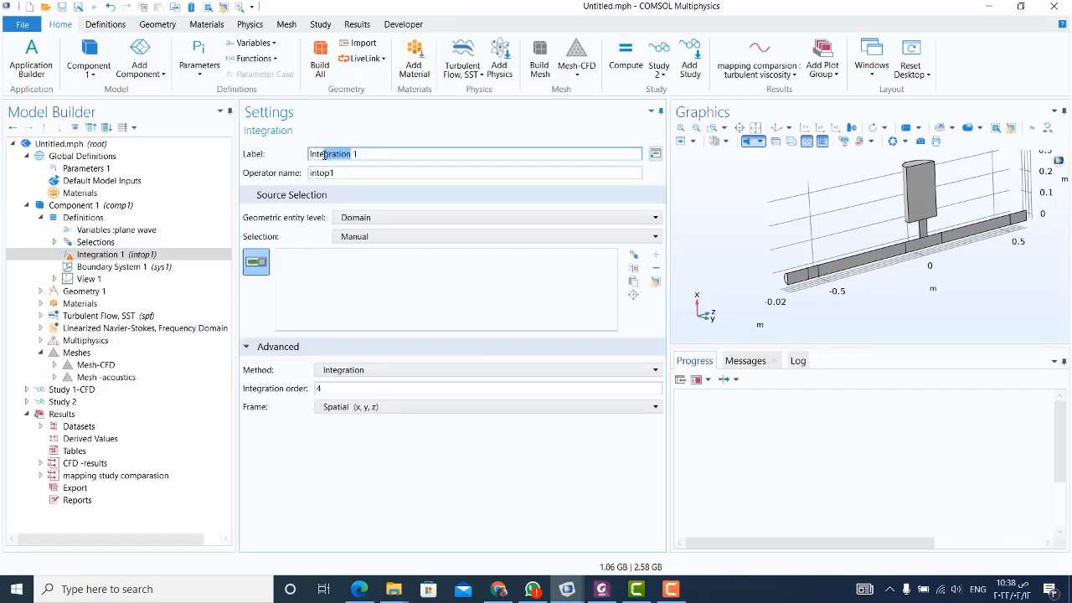
type("op")
key("BackSpace")
key("Delete")
type("_1")
type("in")
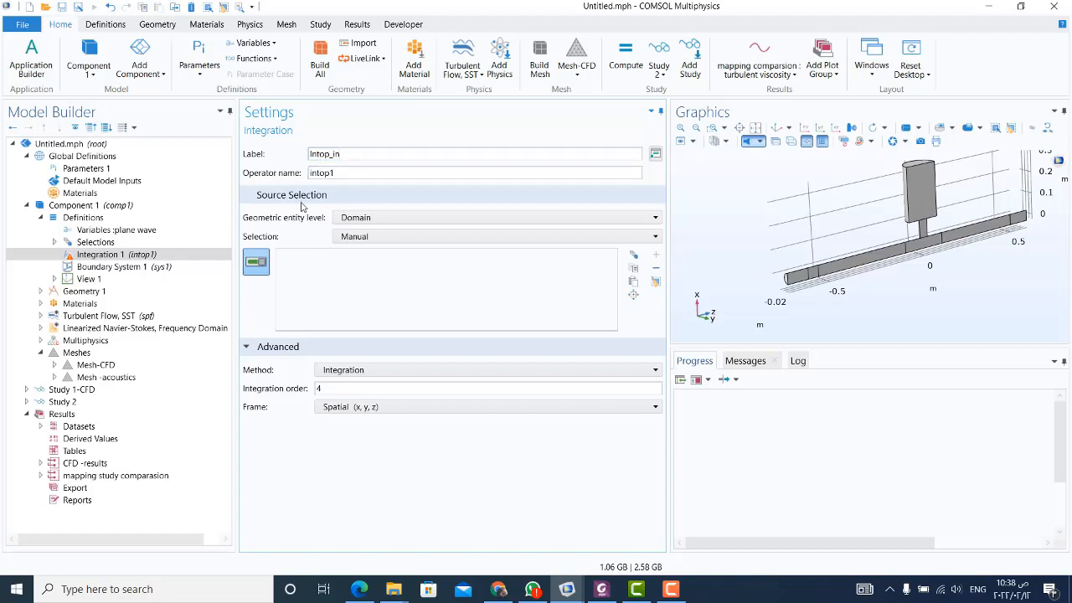
Step: Set Intop_in's source to the boundary level and select boundary 6, the internal cross-section nearest the pipe's negative-z end
left_click(374, 221)
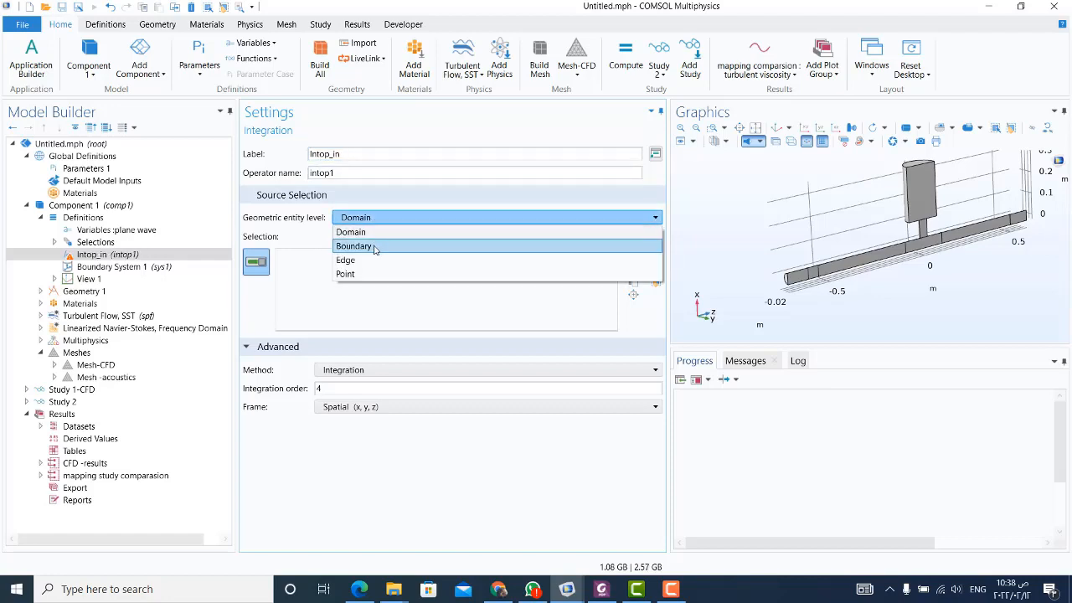
left_click(375, 247)
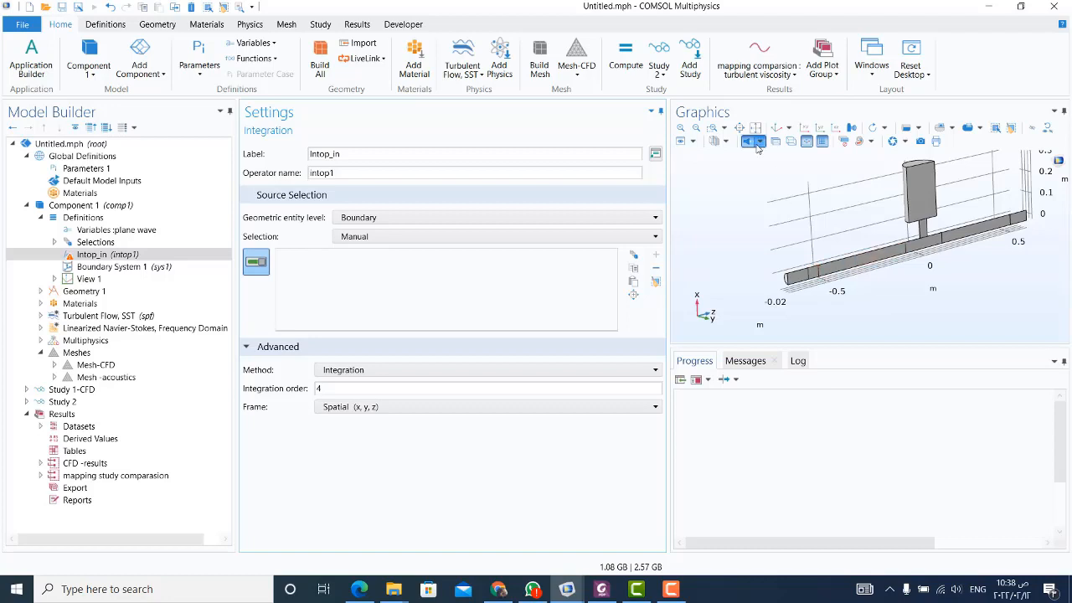
left_click(716, 132)
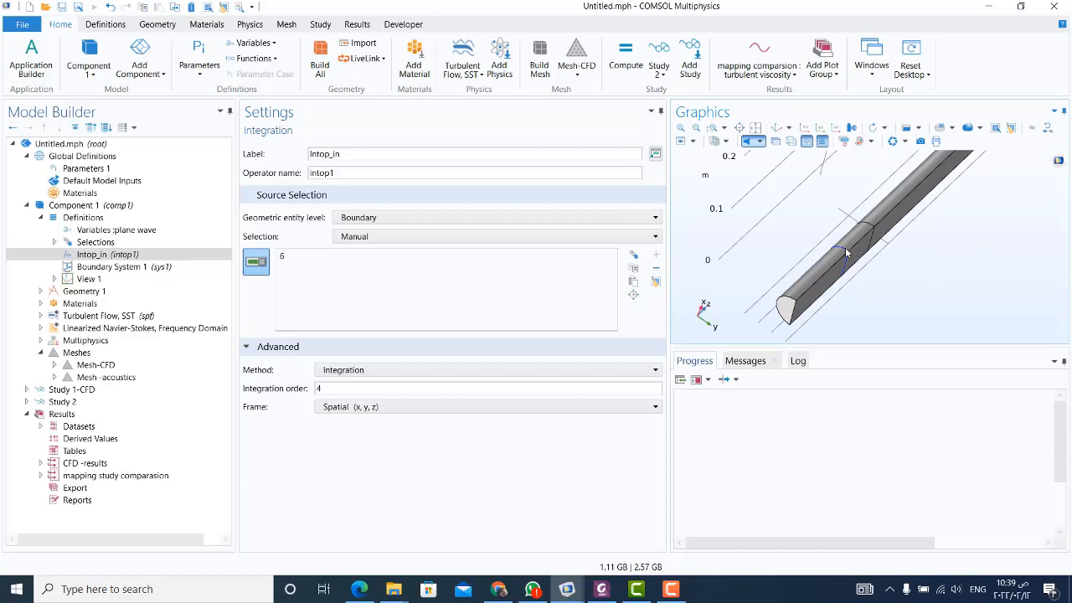
left_click_drag(845, 247, 829, 215)
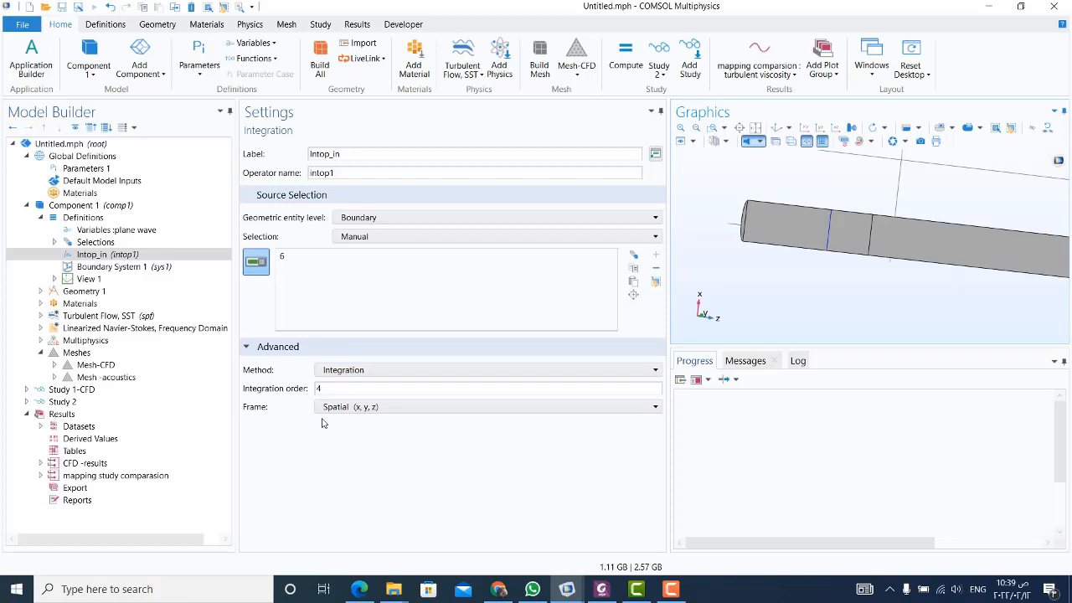
Step: Add a second Integration nonlocal coupling to the component's definitions and label it "Intop_out"
left_click(82, 256)
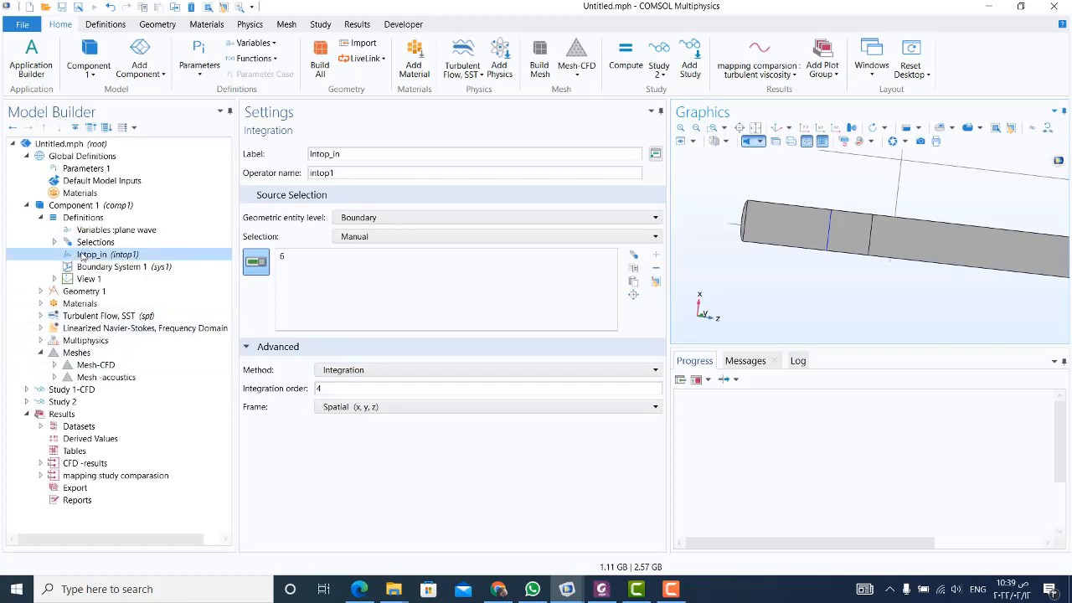
left_click(81, 218)
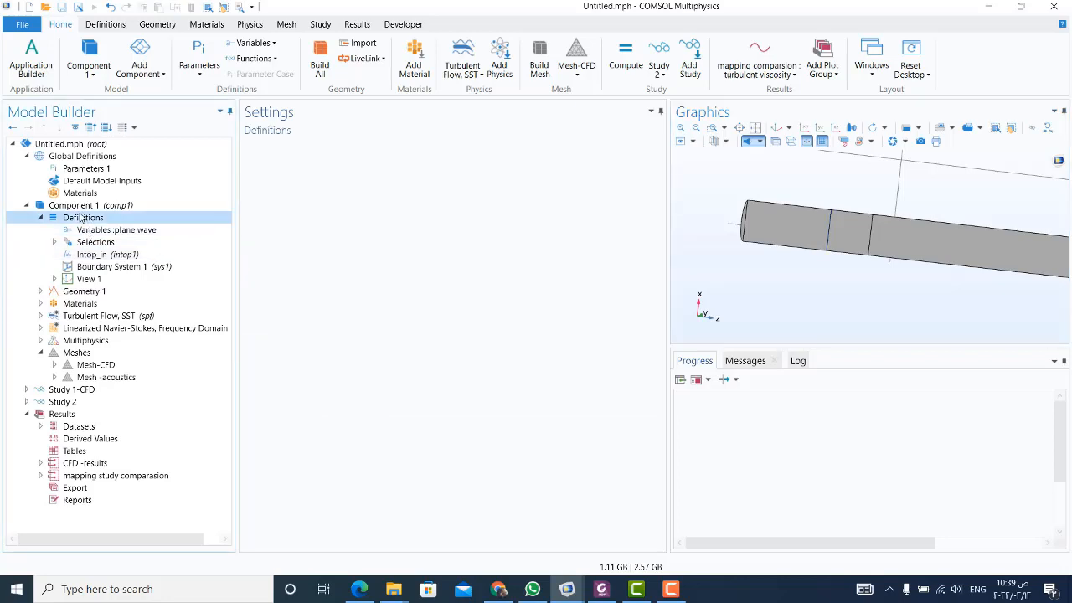
right_click(81, 218)
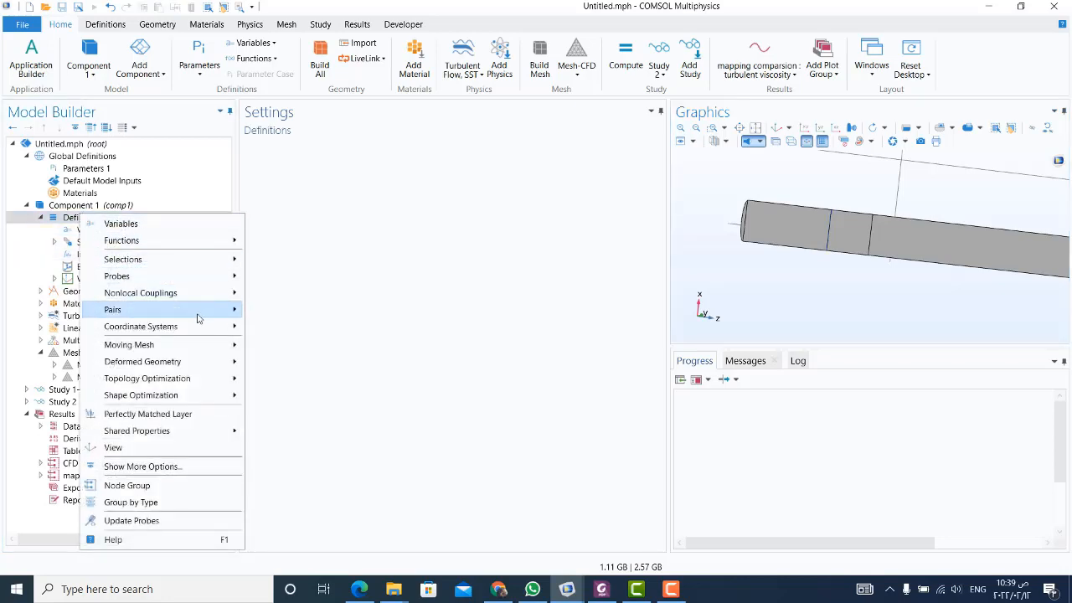
mouse_move(213, 295)
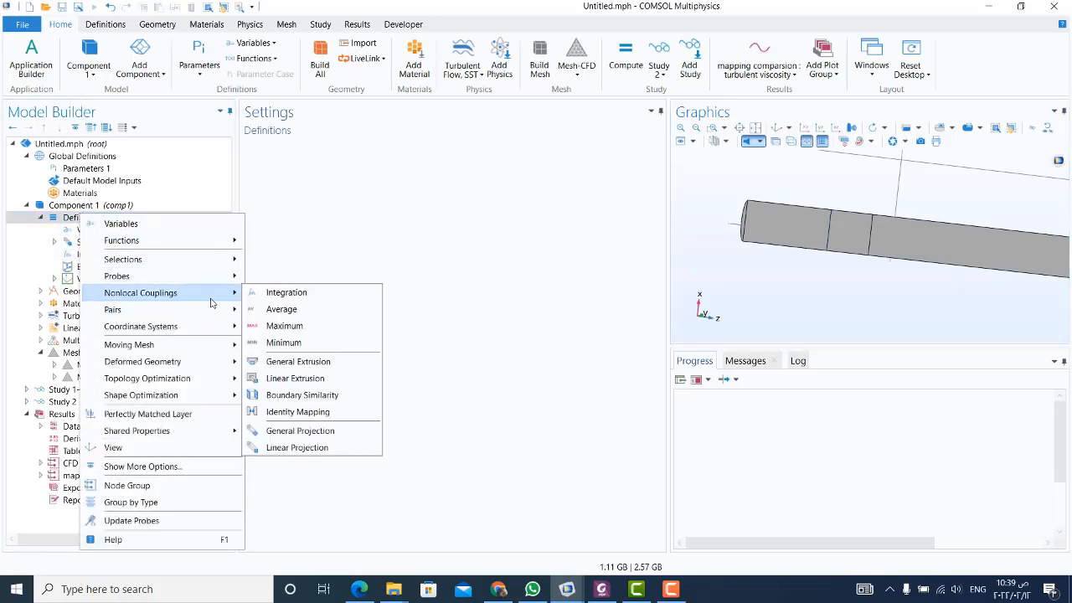
left_click(289, 297)
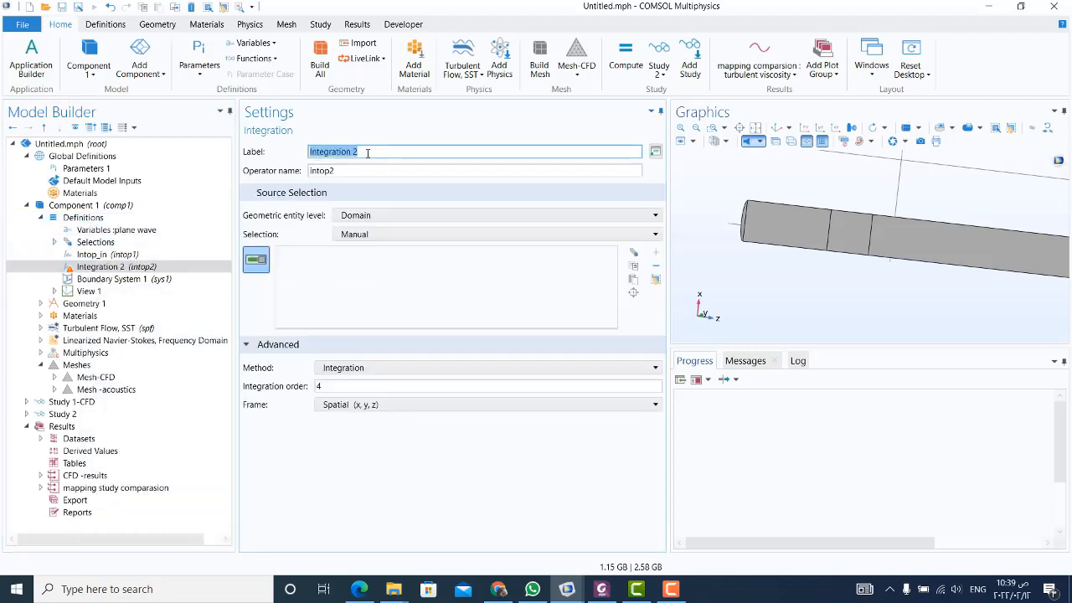
left_click_drag(367, 154, 321, 161)
type("top_ou")
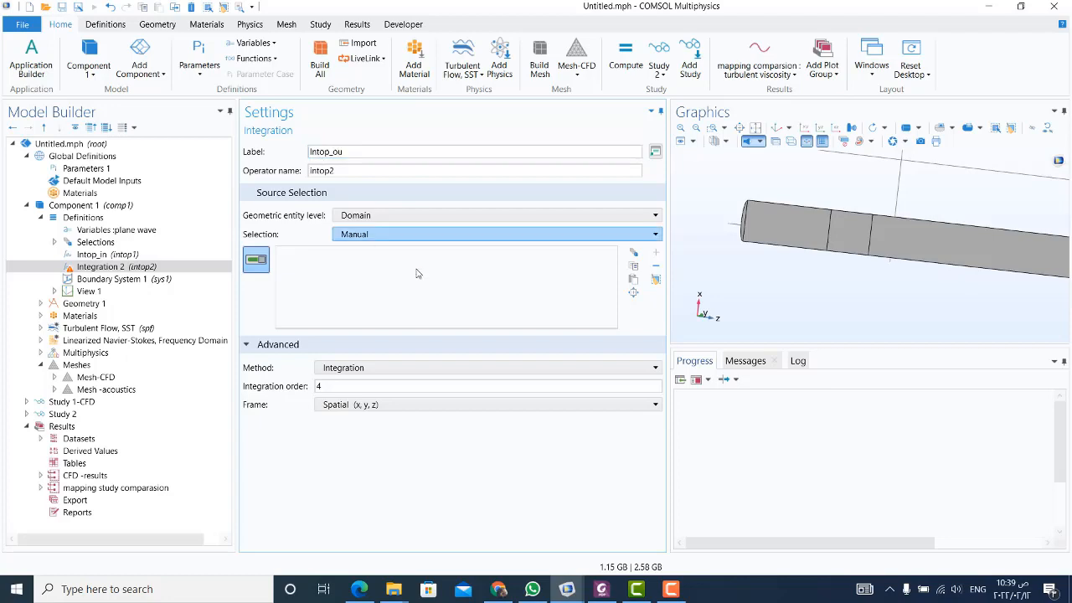
type("t")
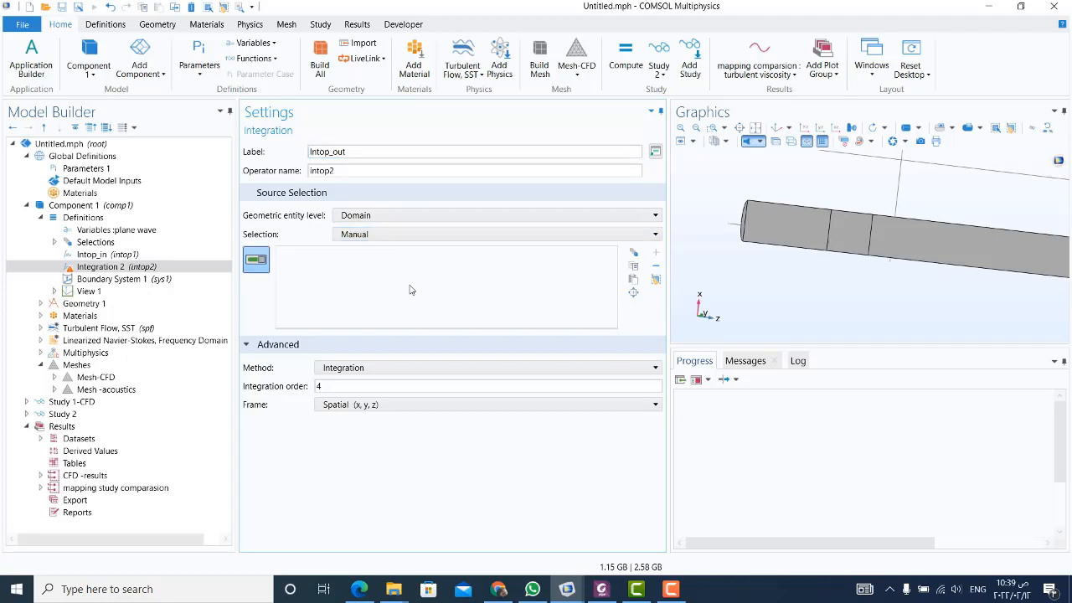
key("Return")
Step: Set Intop_out's source to the boundary level and select boundary 18, the internal cross-section near the pipe's positive-z end
left_click(695, 128)
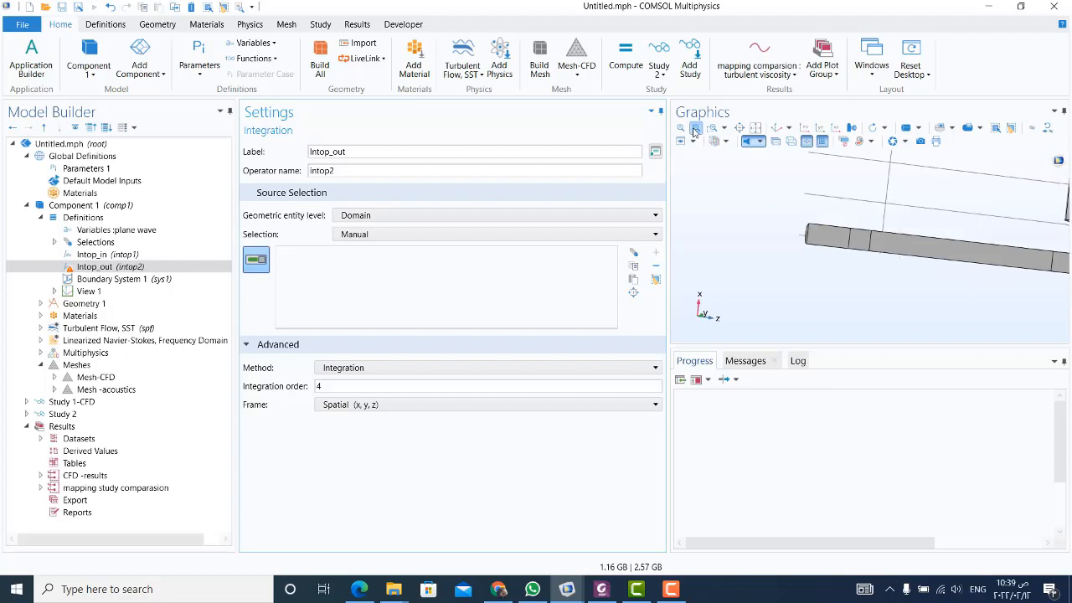
left_click(719, 126)
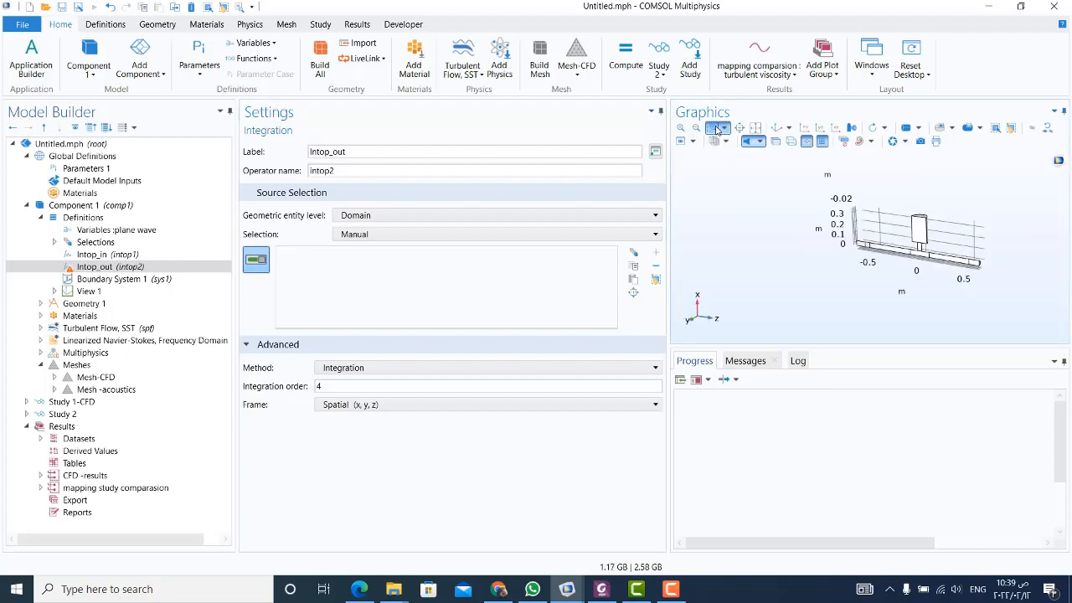
left_click_drag(962, 258, 974, 280)
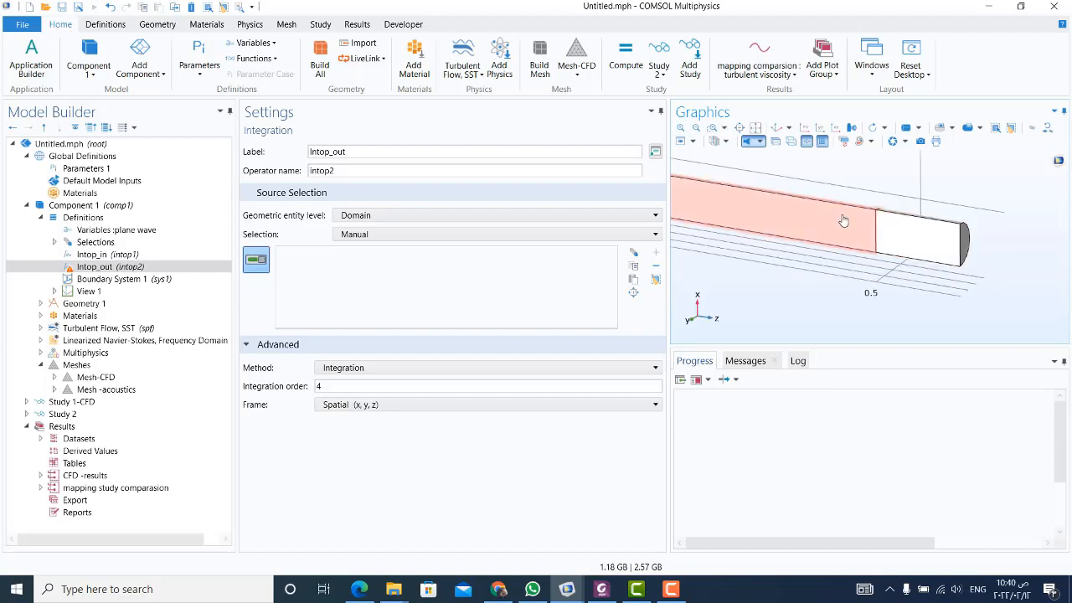
left_click_drag(918, 201, 871, 222)
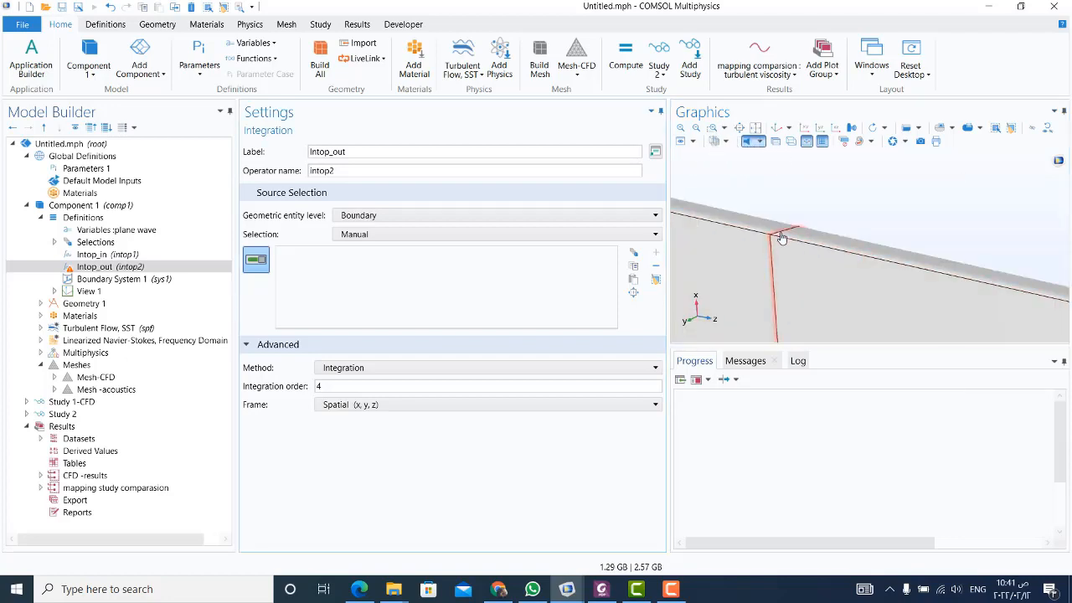
left_click(785, 233)
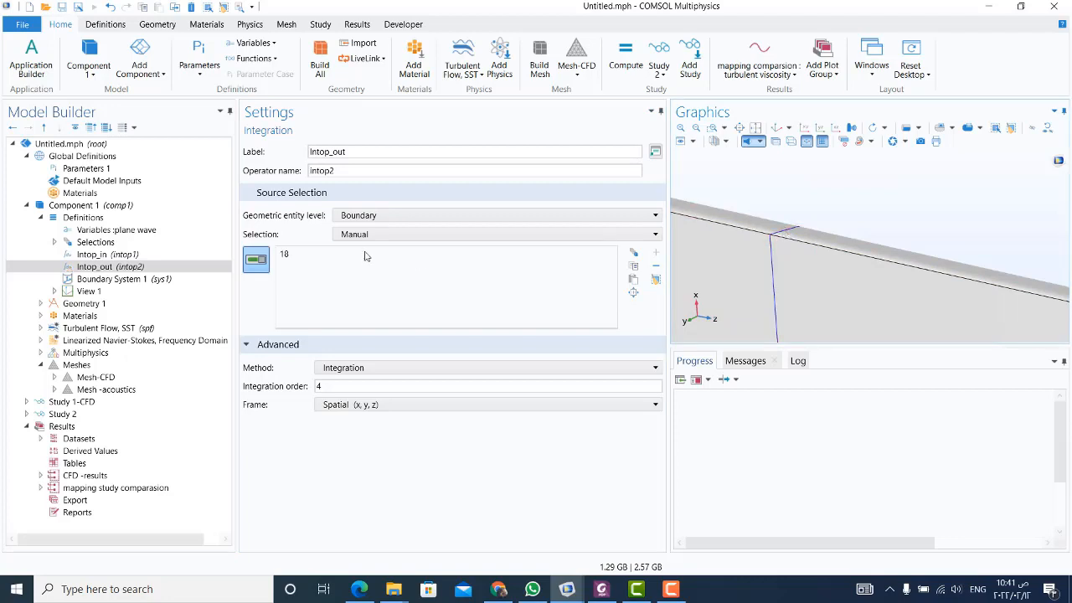
Step: Add a Perfectly Matched Layer to the component's definitions
left_click(696, 127)
left_click(696, 127)
left_click(696, 128)
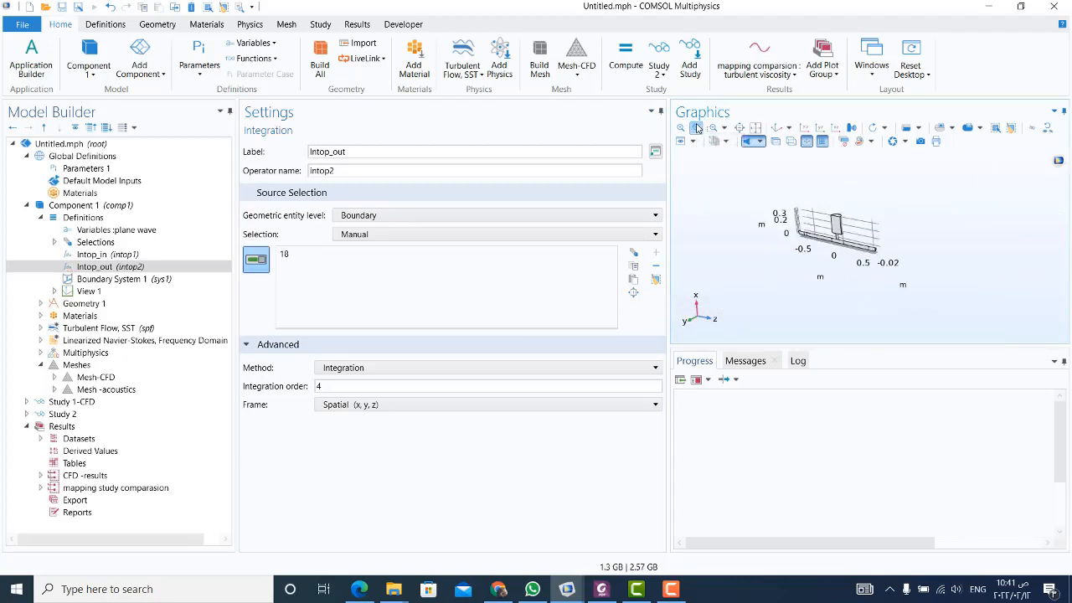
left_click_drag(783, 239, 809, 265)
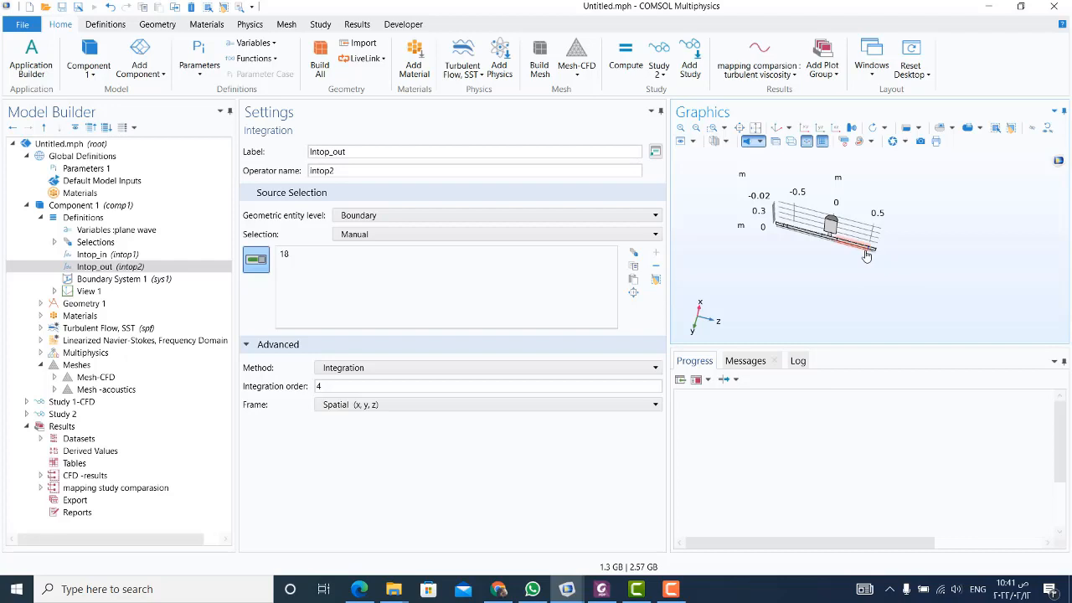
left_click(54, 290)
left_click(54, 290)
right_click(95, 219)
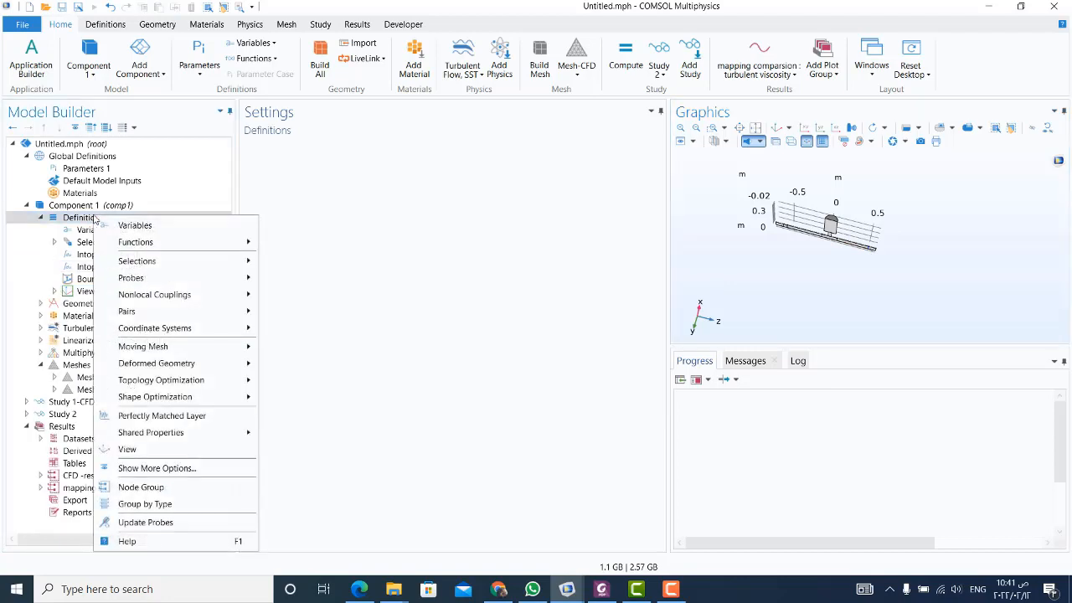
left_click(151, 415)
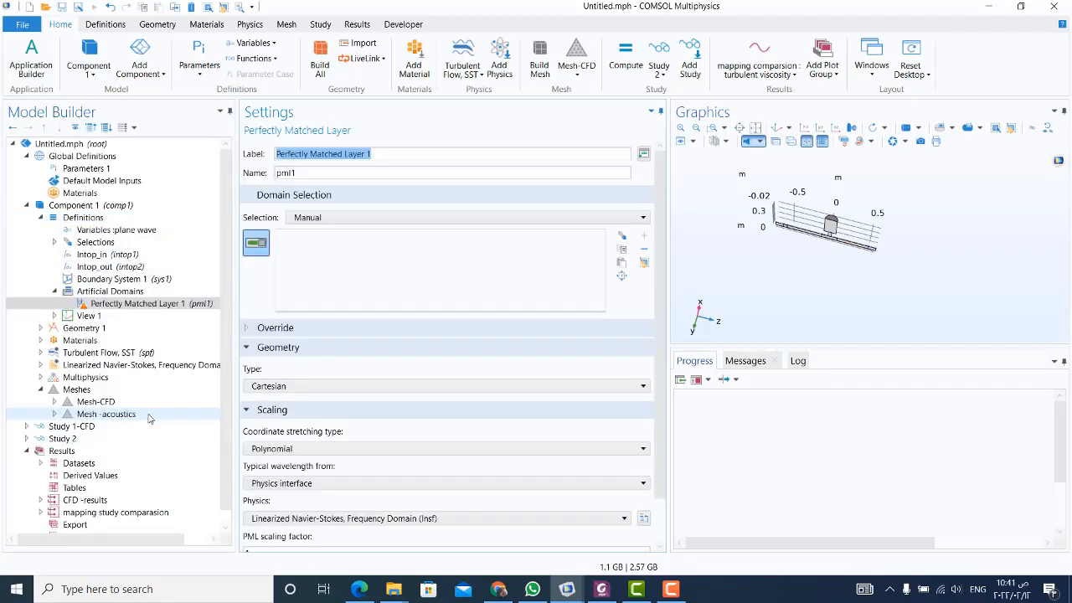
left_click(132, 304)
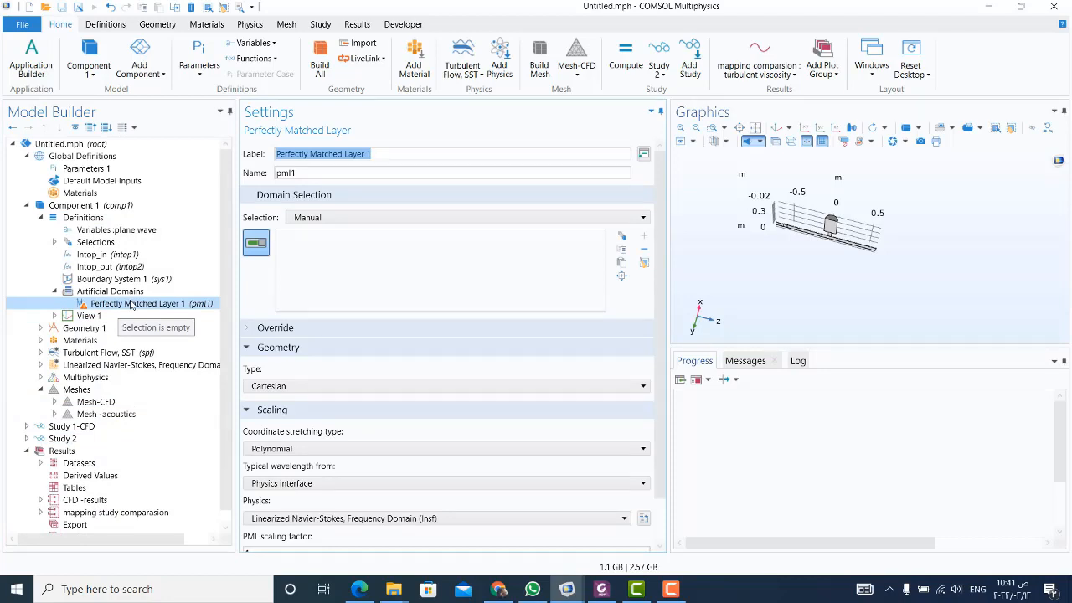
Step: Assign domain 6, the end segment at the pipe's positive-z end, to the Perfectly Matched Layer
left_click(716, 130)
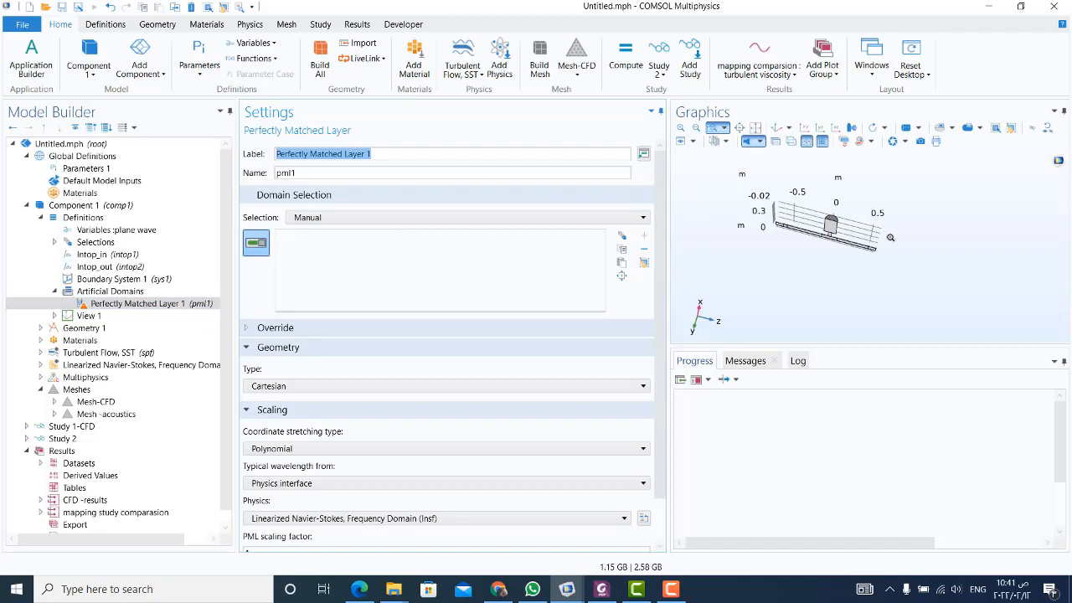
left_click_drag(888, 235, 855, 259)
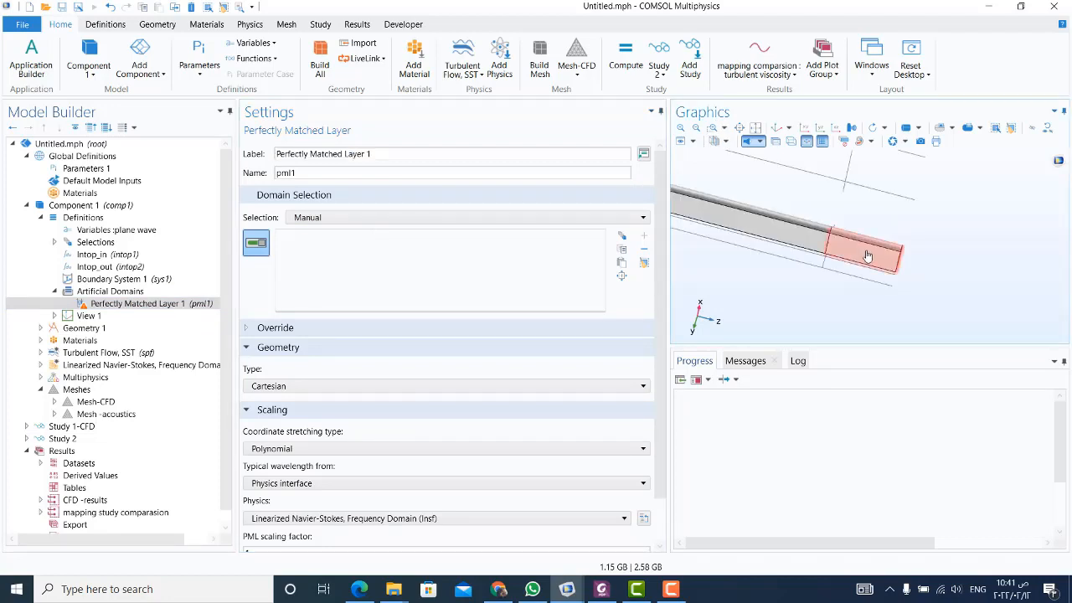
left_click(868, 255)
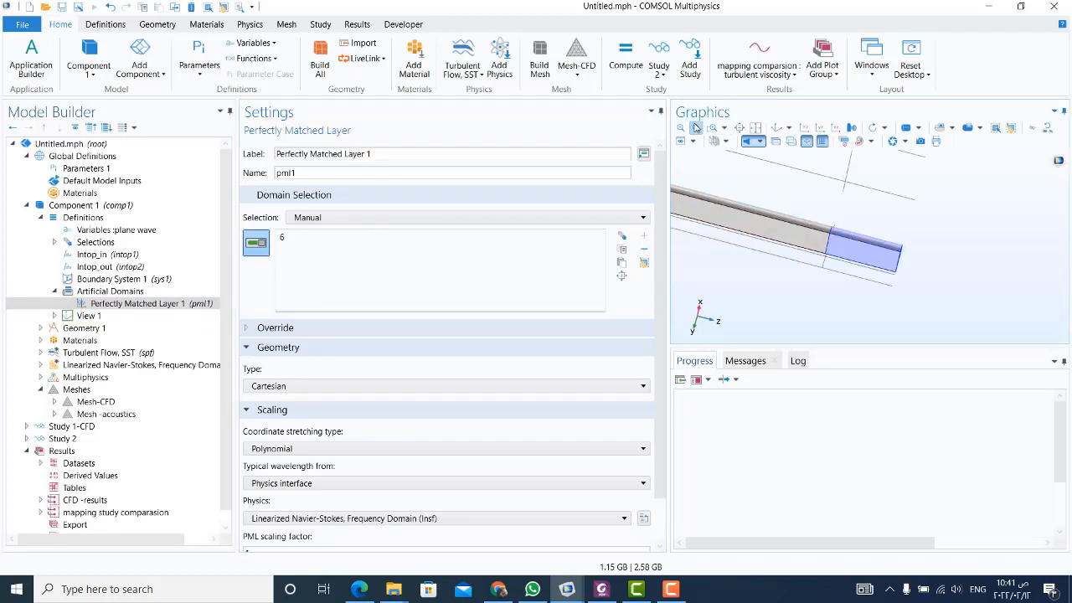
Step: Add domain 1, the end segment at the pipe's negative-z end, to the Perfectly Matched Layer and collapse the component's definitions
left_click(696, 127)
left_click(696, 128)
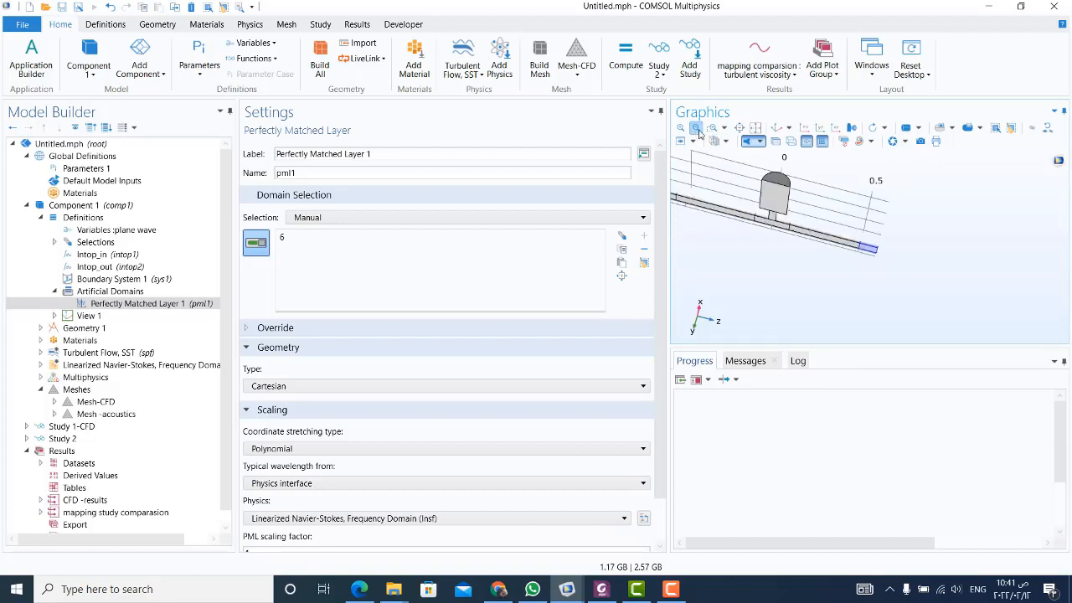
left_click(712, 127)
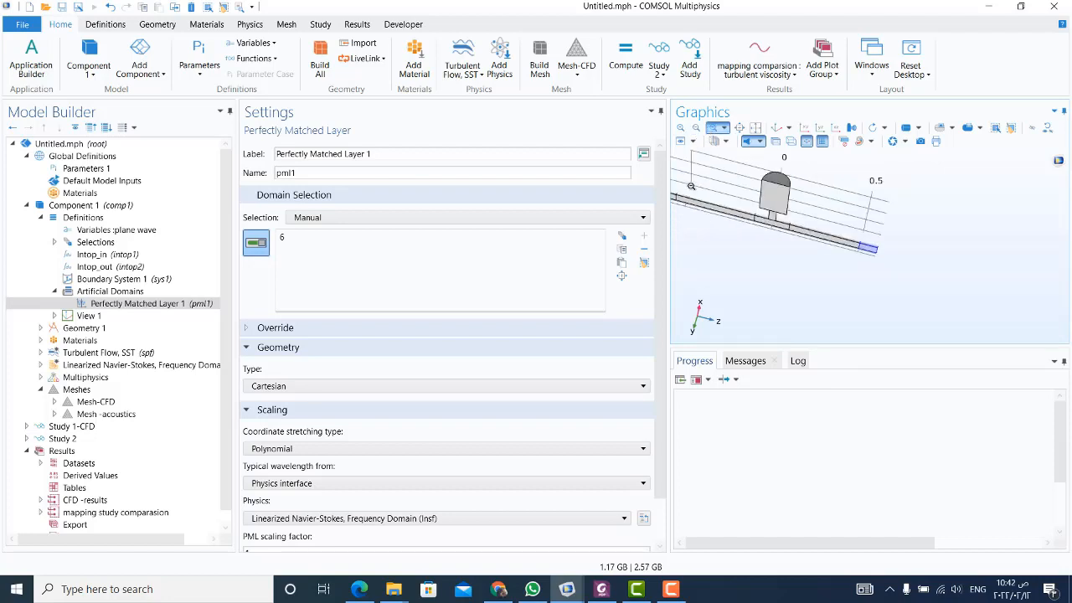
left_click_drag(691, 186, 662, 210)
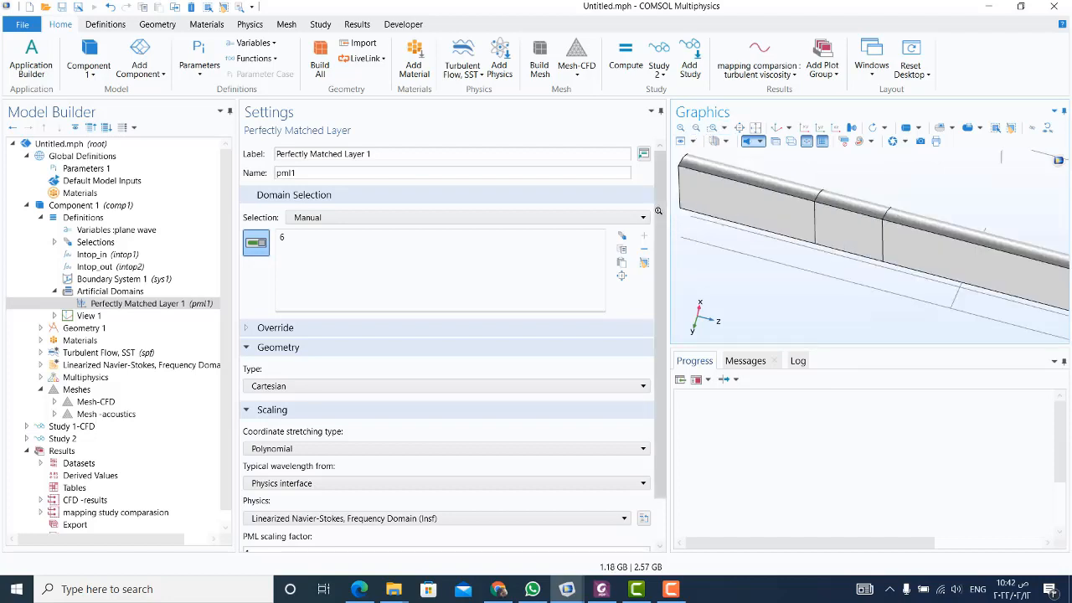
left_click(724, 200)
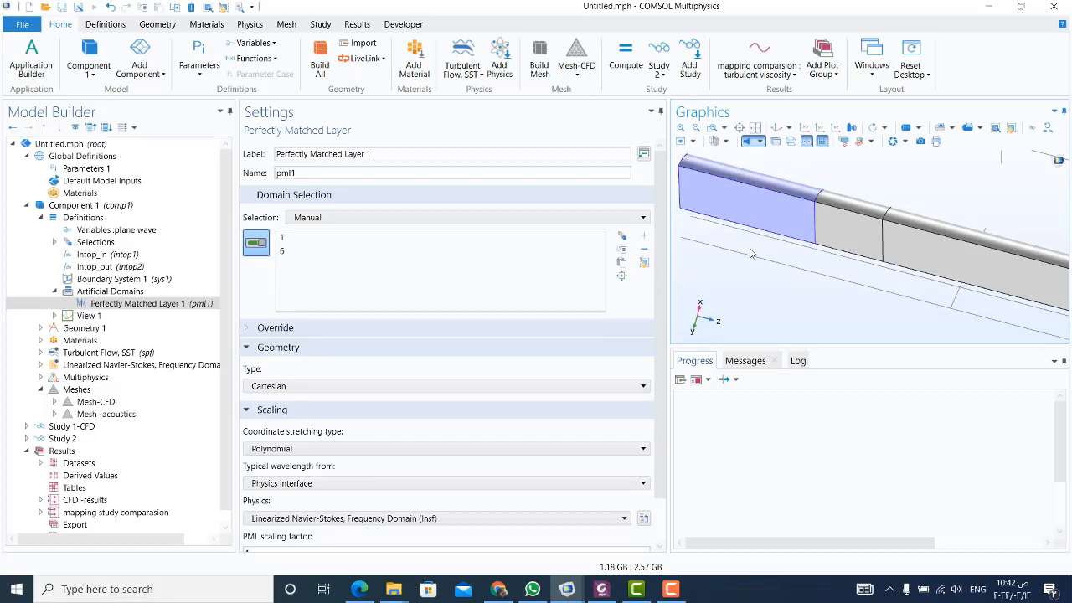
left_click_drag(724, 199, 798, 239)
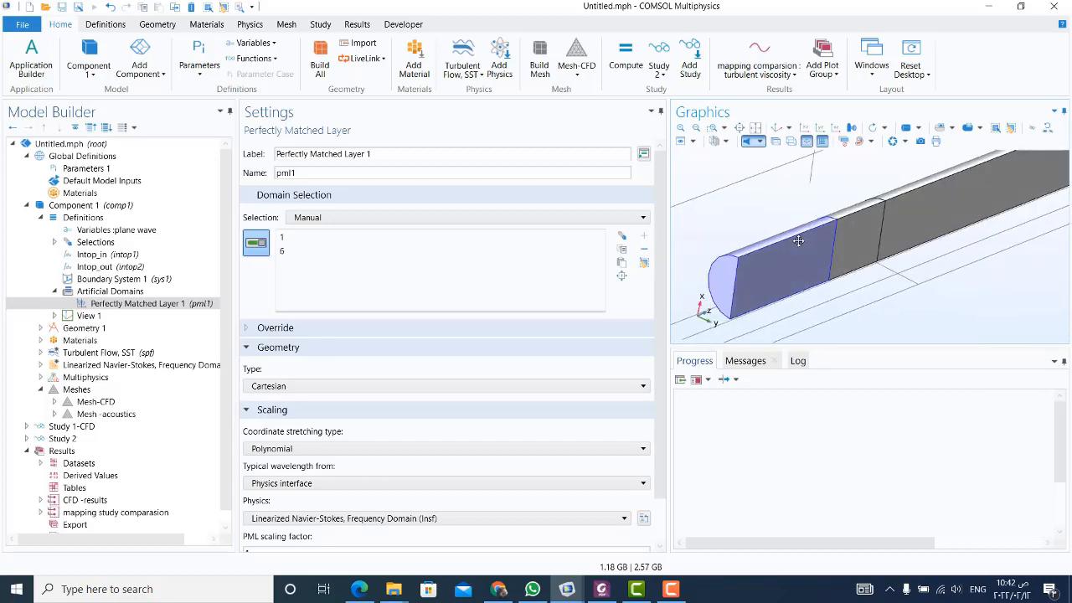
left_click(696, 127)
left_click(696, 128)
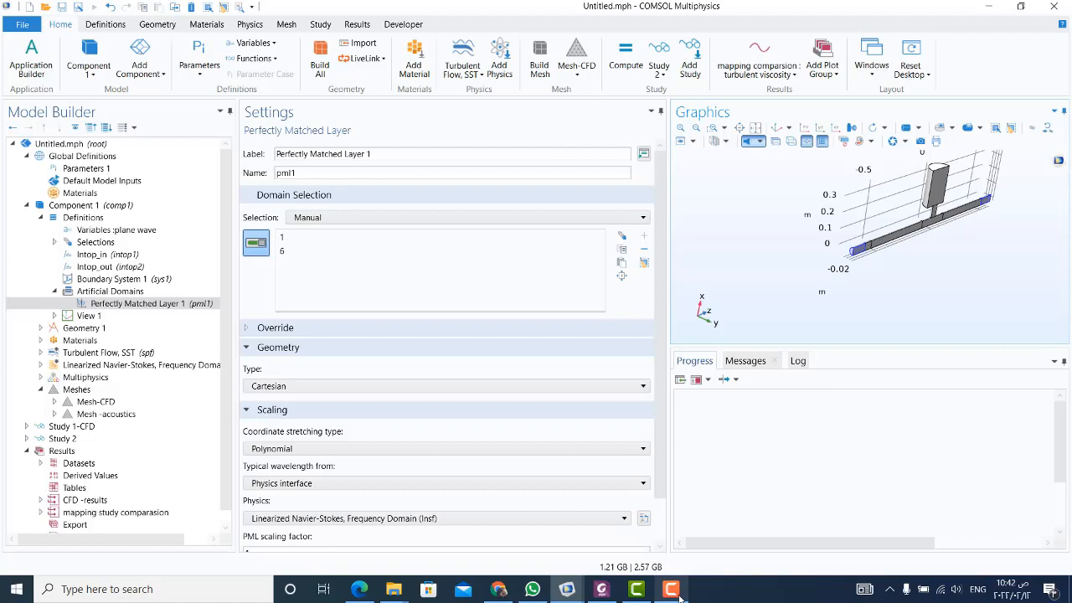
left_click(55, 291)
left_click(40, 217)
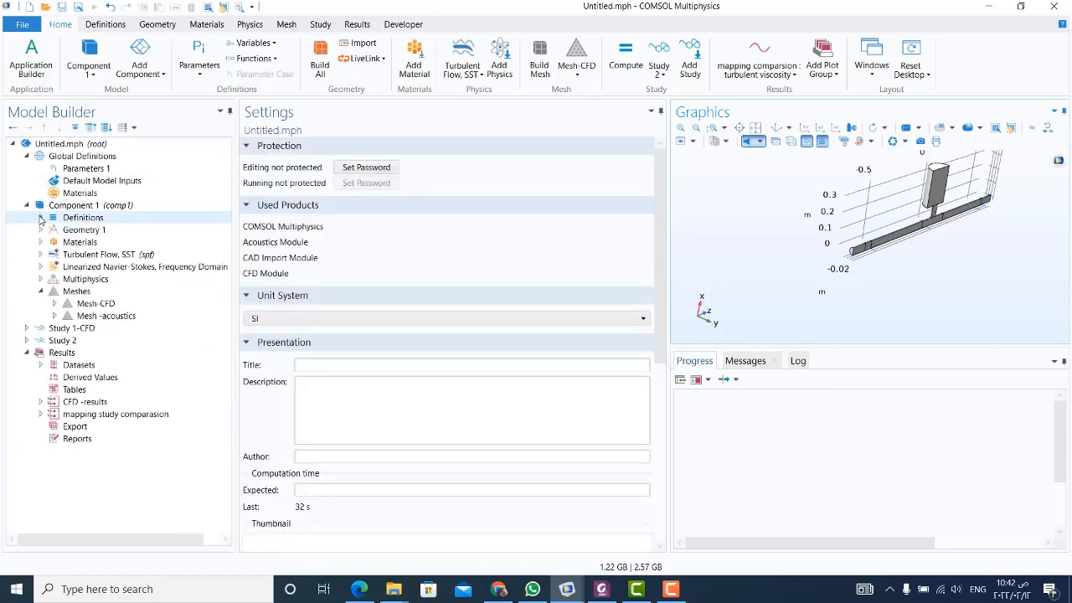
Step: Review the Linearized Navier-Stokes, Frequency Domain interface's domains, equation settings, typical wave speed and dependent variables, and its default model's inputs
left_click(101, 270)
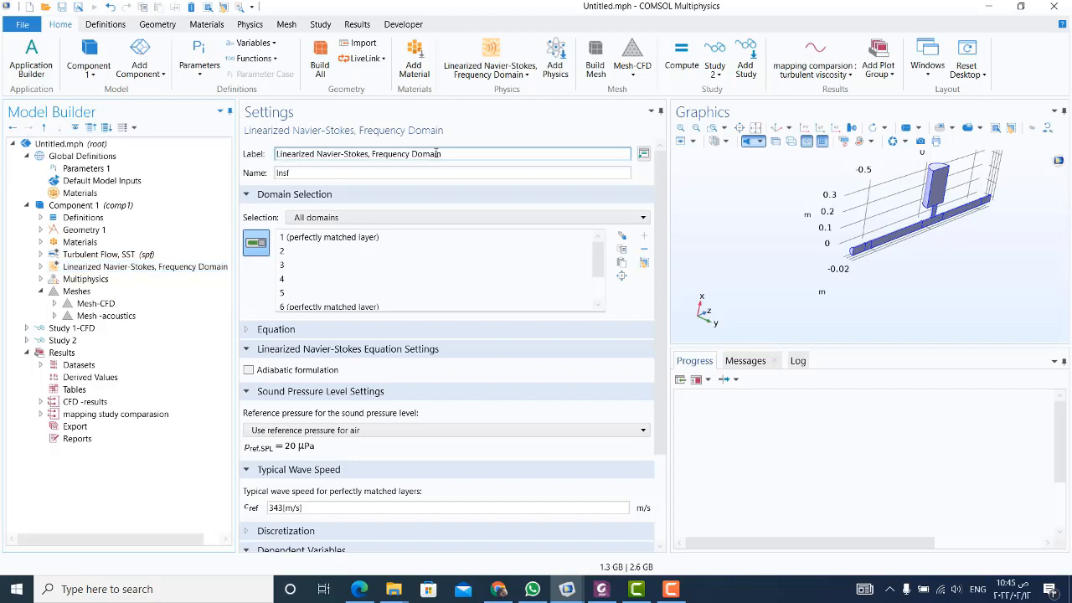
left_click(284, 174)
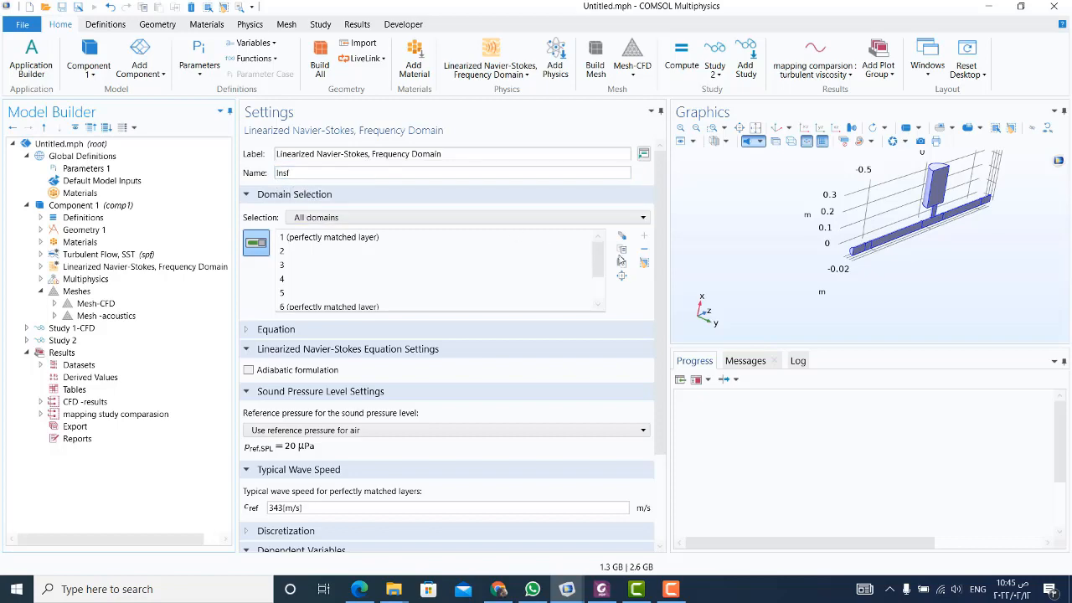
left_click_drag(662, 272, 662, 305)
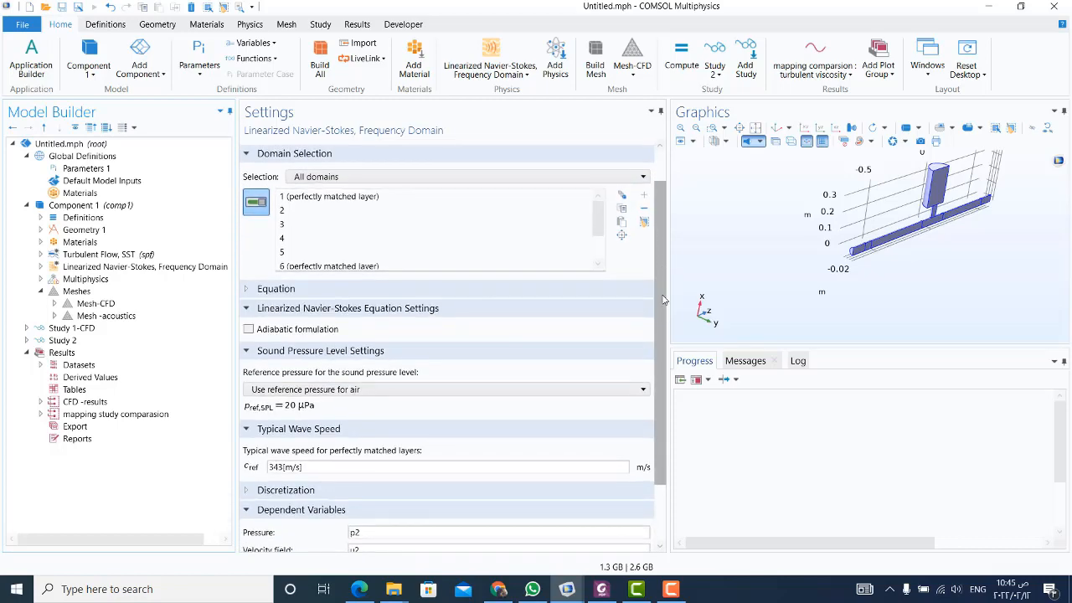
left_click(247, 293)
left_click(249, 296)
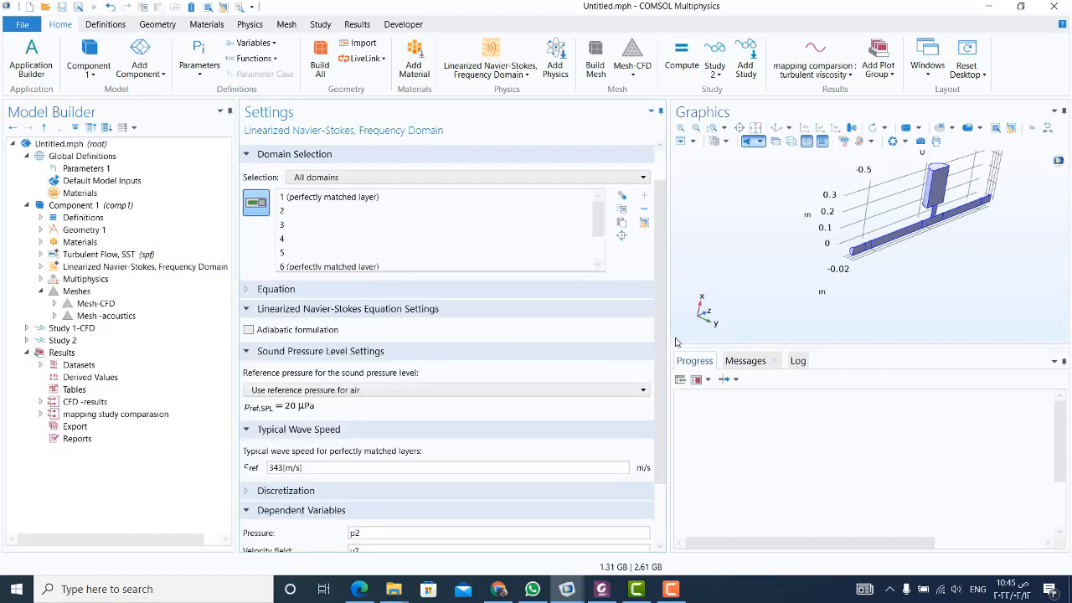
scroll(301, 392, "down", 2)
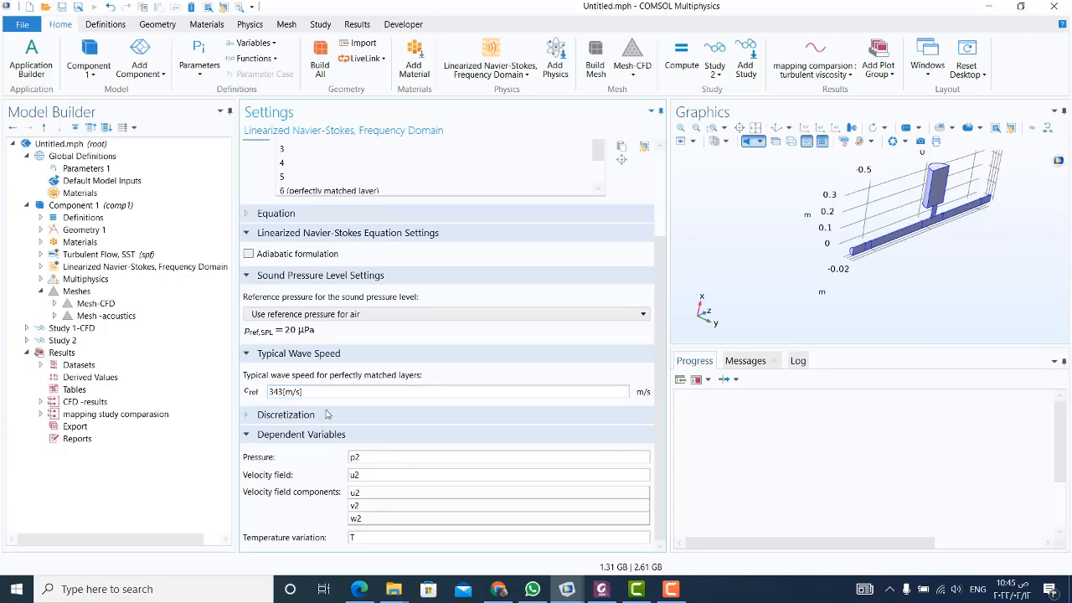
left_click(41, 267)
left_click(103, 280)
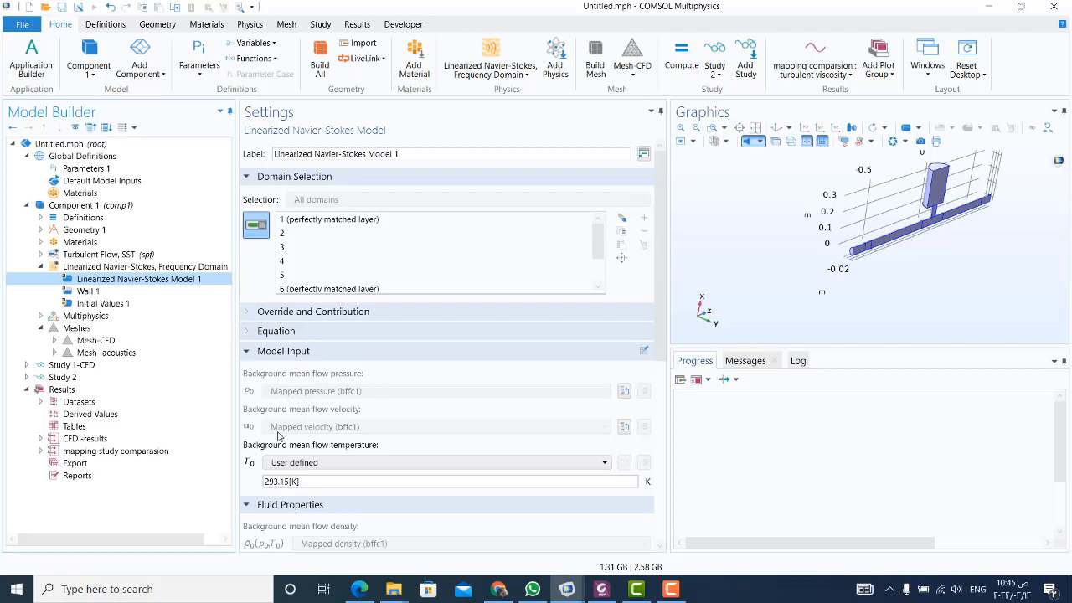
Step: Set the acoustic interface's default wall to a Slip mechanical condition and an Adiabatic thermal condition
left_click(84, 292)
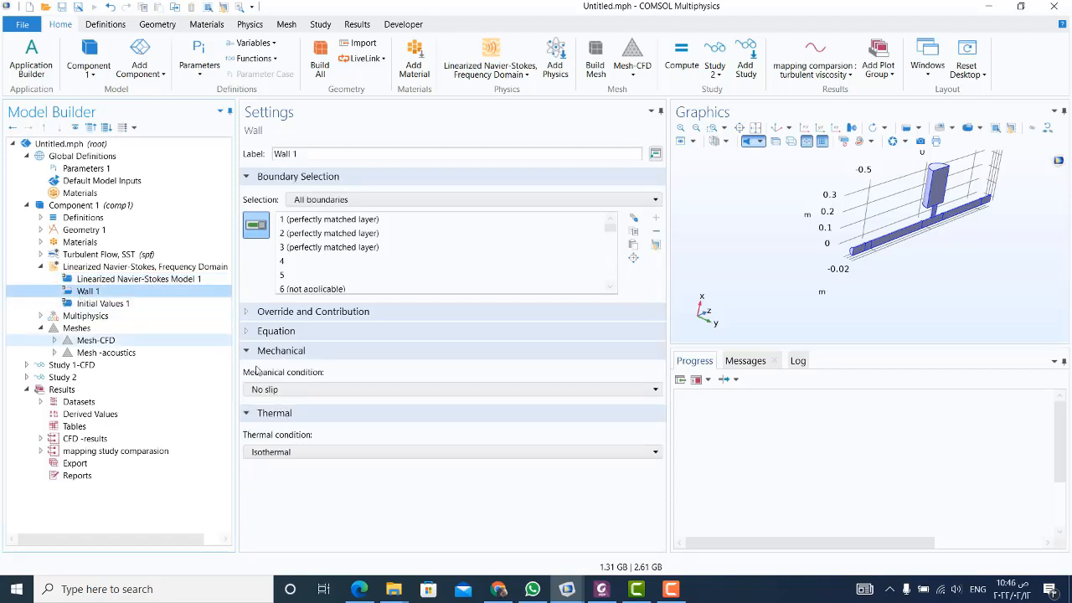
left_click(274, 391)
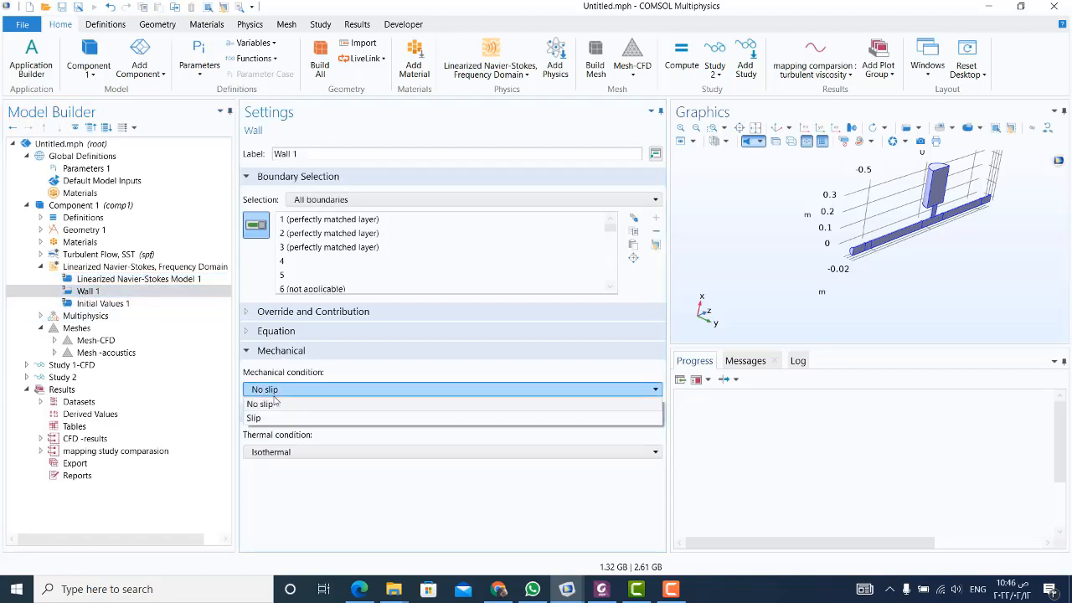
left_click(274, 418)
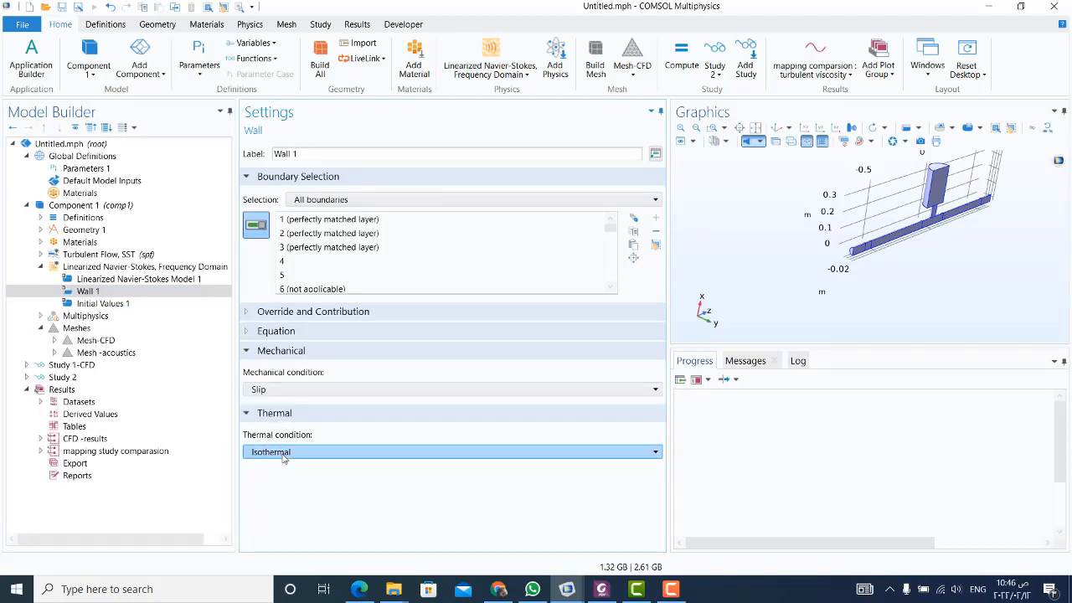
left_click(283, 452)
left_click(279, 481)
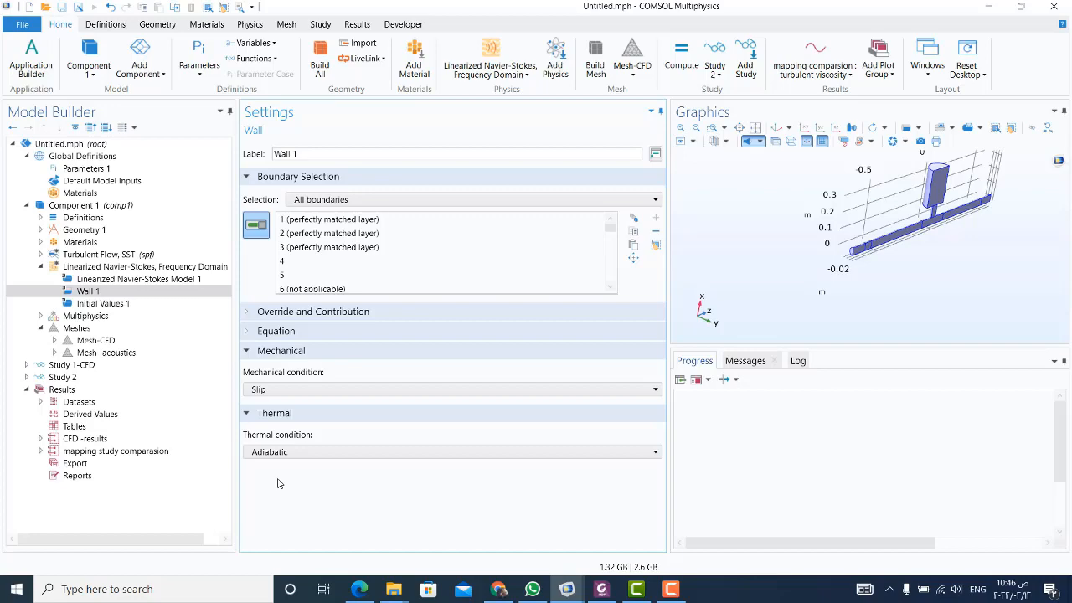
Step: Add a Symmetry condition to the Linearized Navier-Stokes interface and assign it the predefined "symmetry" boundary selection
left_click(85, 268)
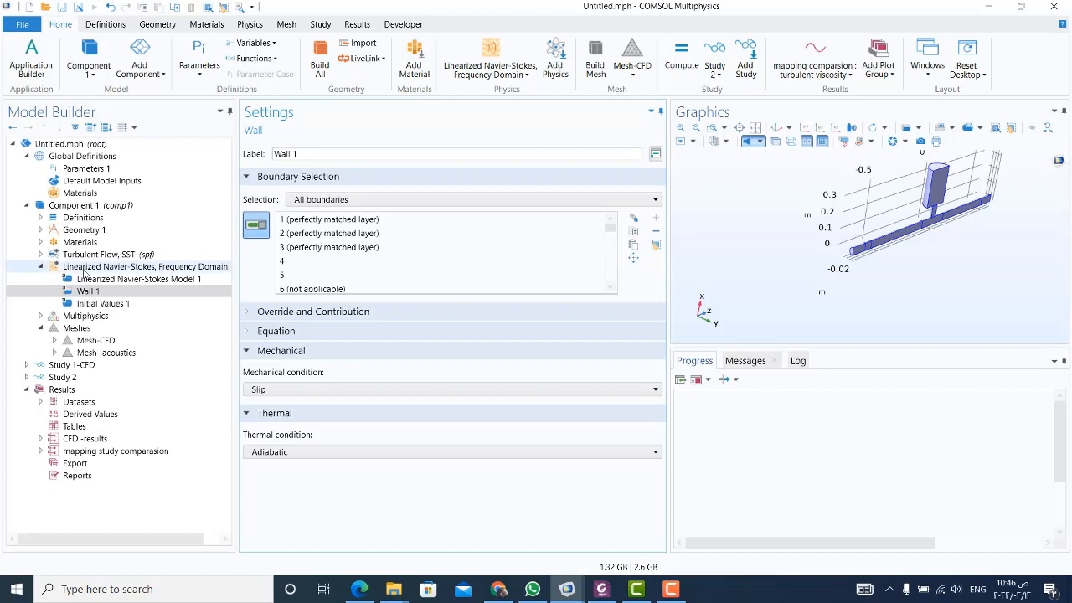
right_click(86, 274)
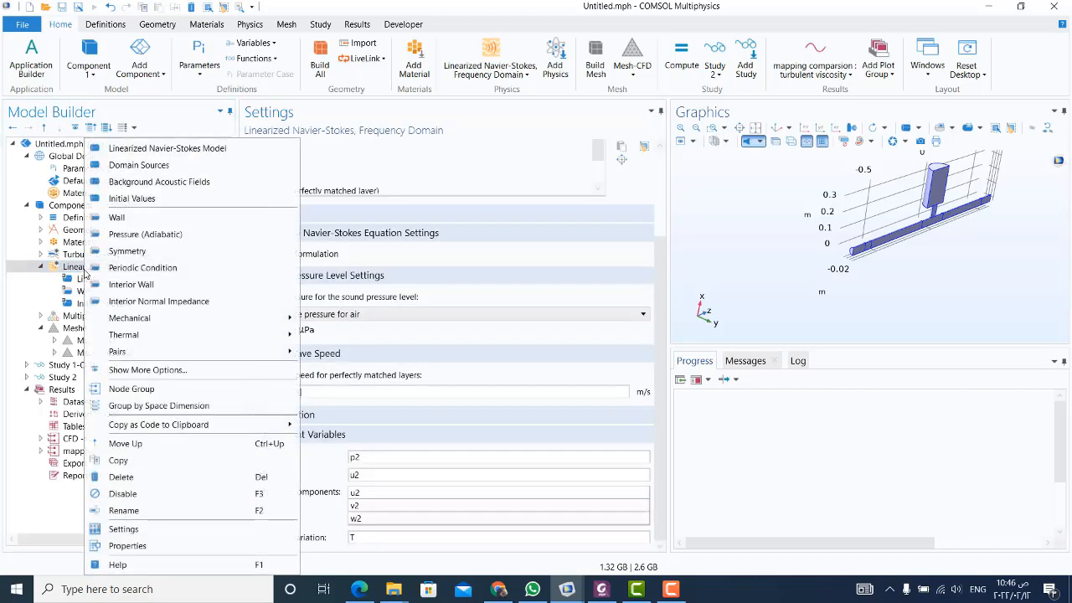
left_click(132, 251)
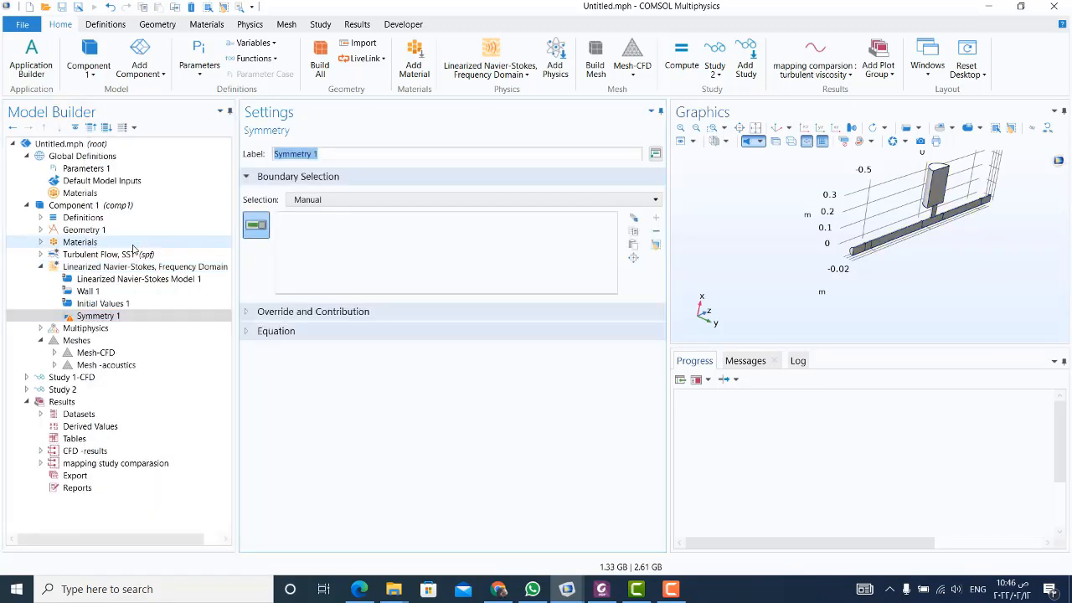
left_click(312, 204)
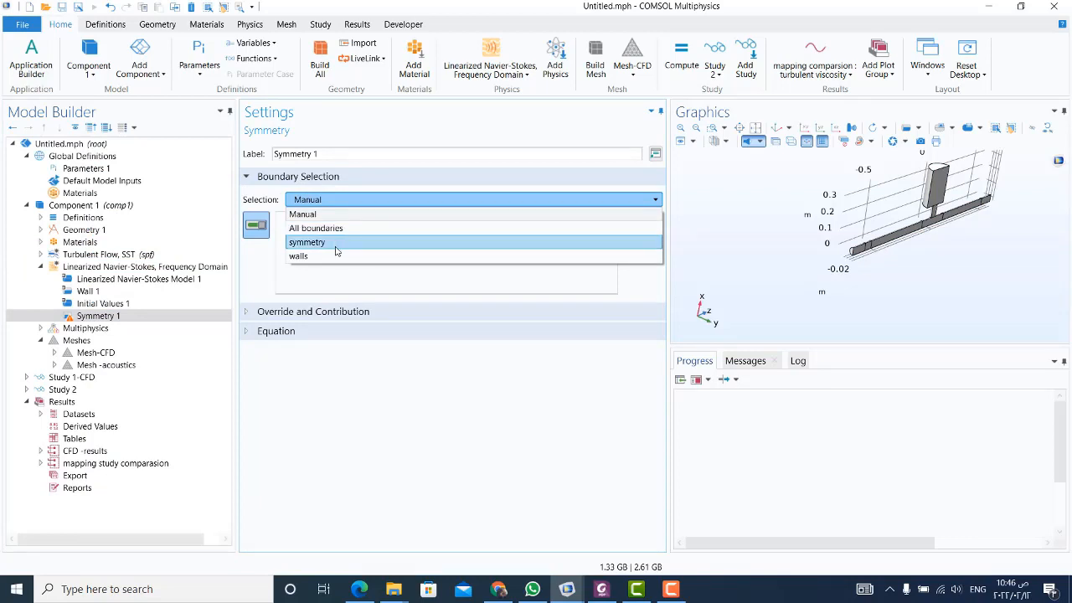
left_click(336, 244)
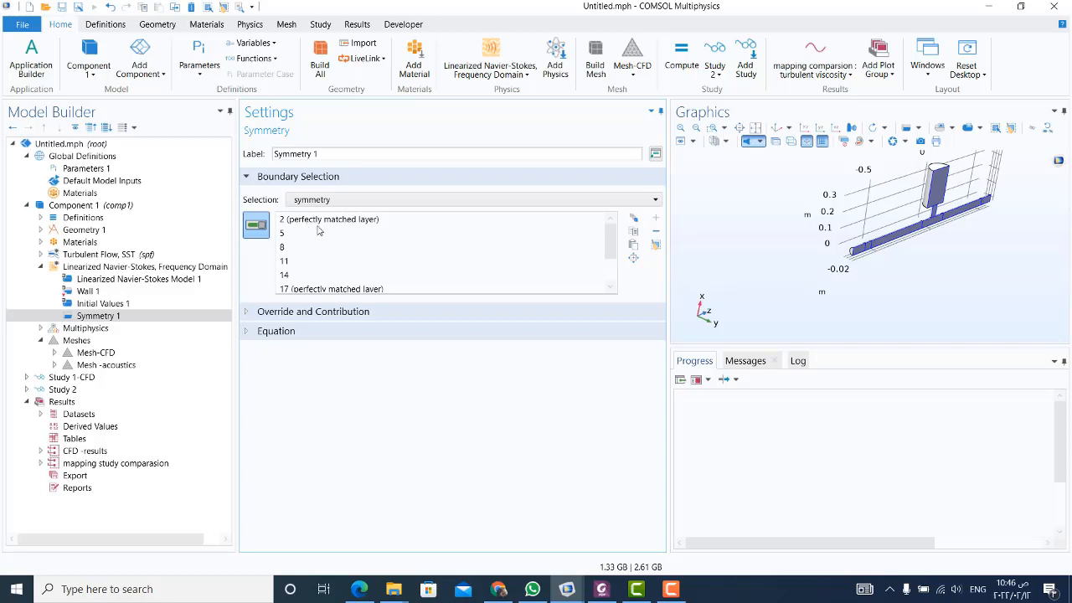
scroll(608, 261, "down", 1)
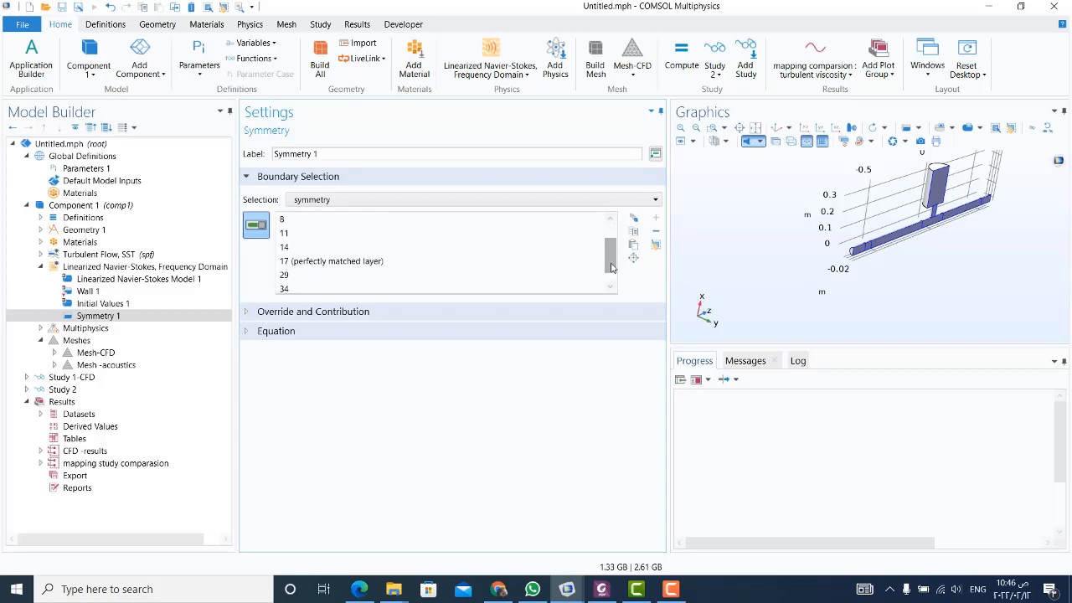
Step: Add a Background Acoustic Fields feature to the Linearized Navier-Stokes interface and set its background acoustic pressure to pb
left_click(94, 267)
right_click(94, 267)
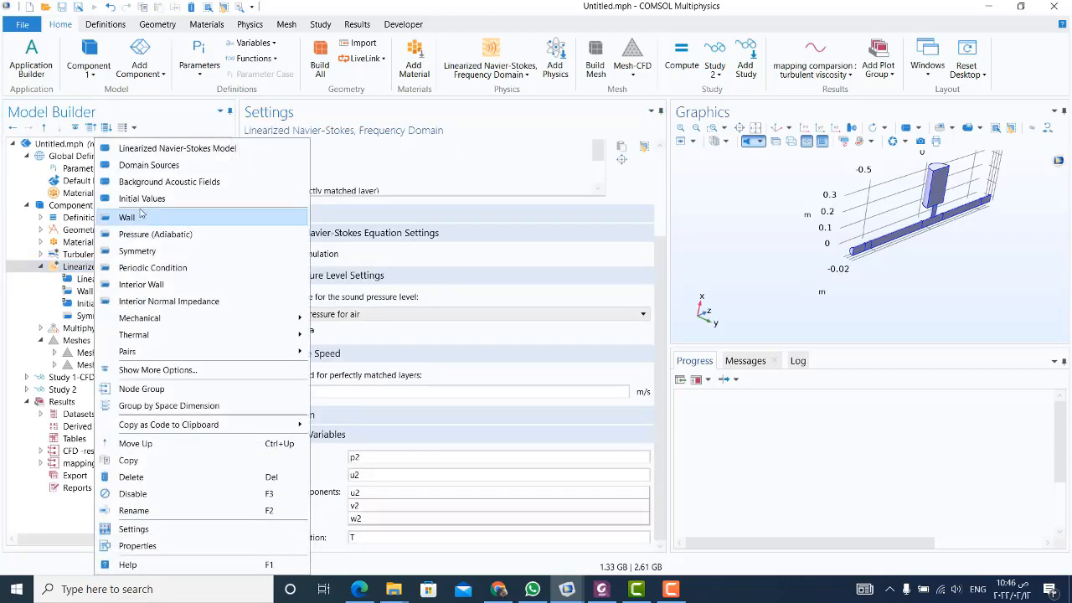
left_click(168, 183)
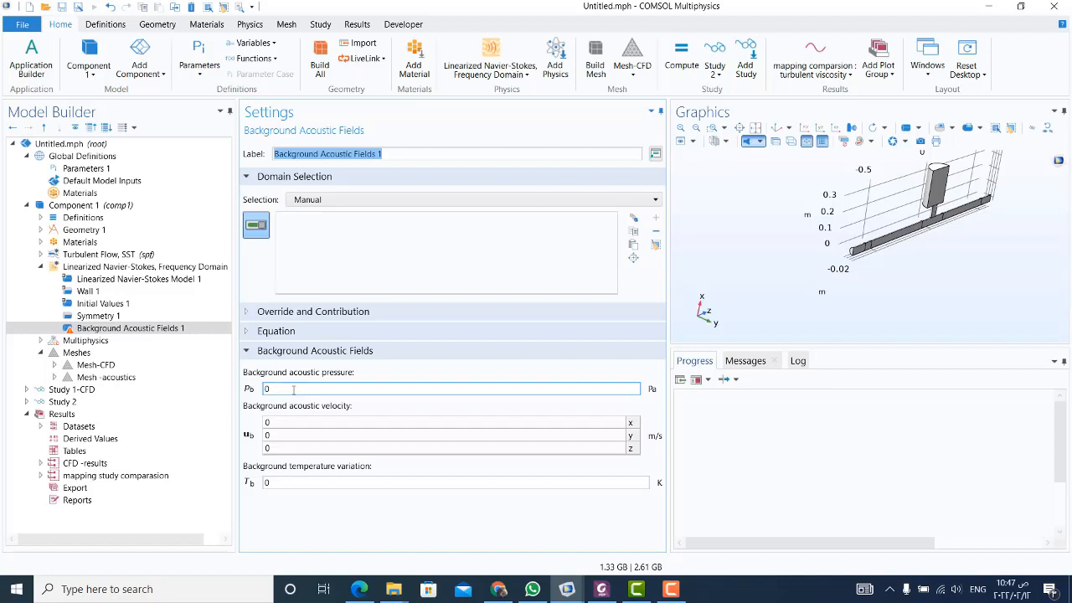
left_click_drag(294, 389, 240, 389)
type("pb")
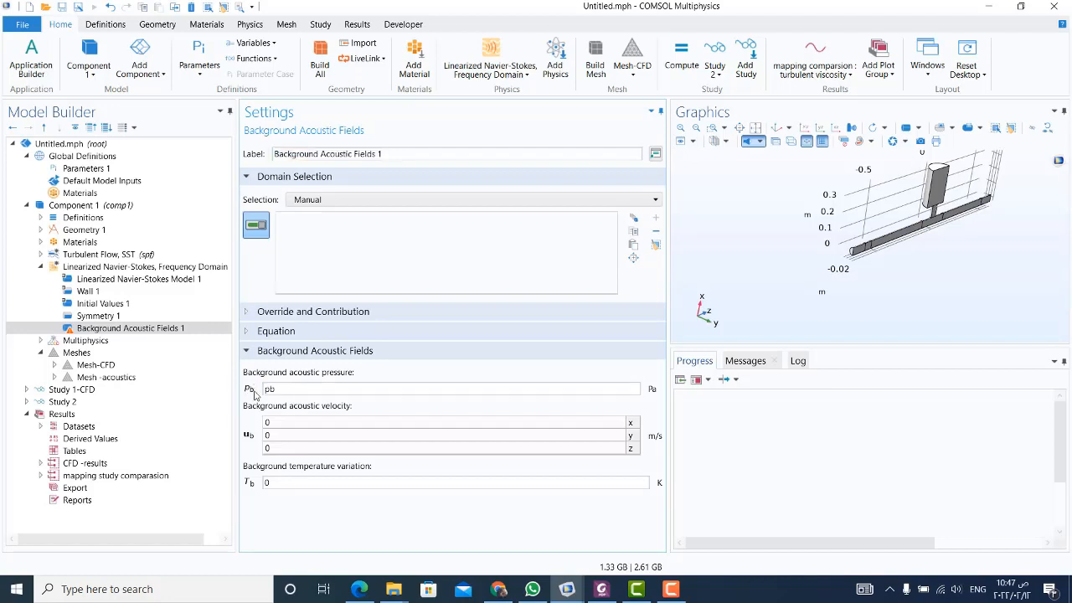
key("Tab")
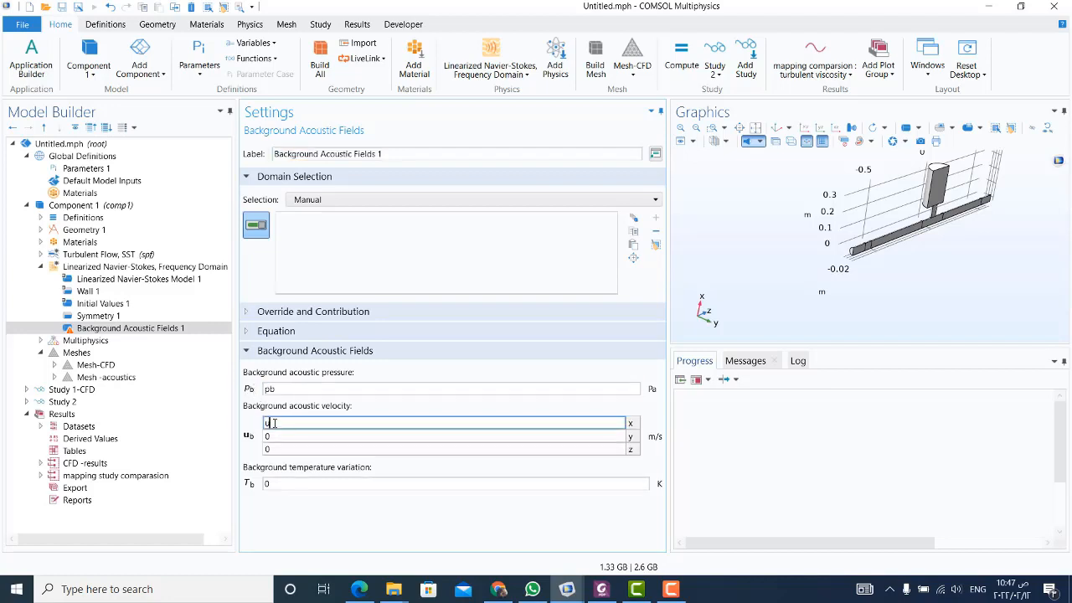
Step: Set the background acoustic velocity's x, y and z components to ub, vb and wb
type("ub")
key("Tab")
type("vb")
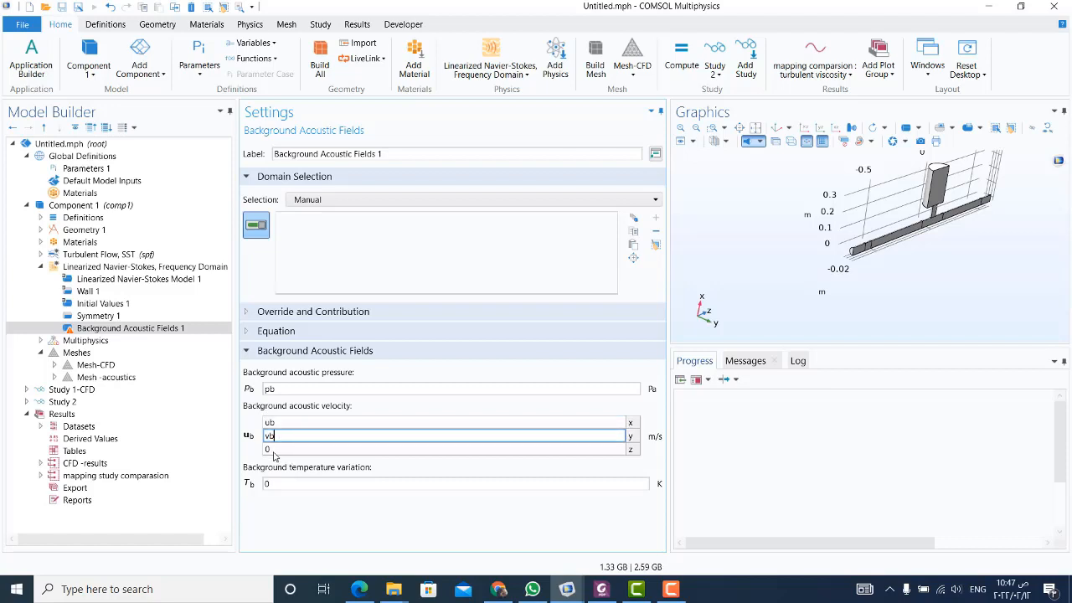
key("Tab")
type("wb")
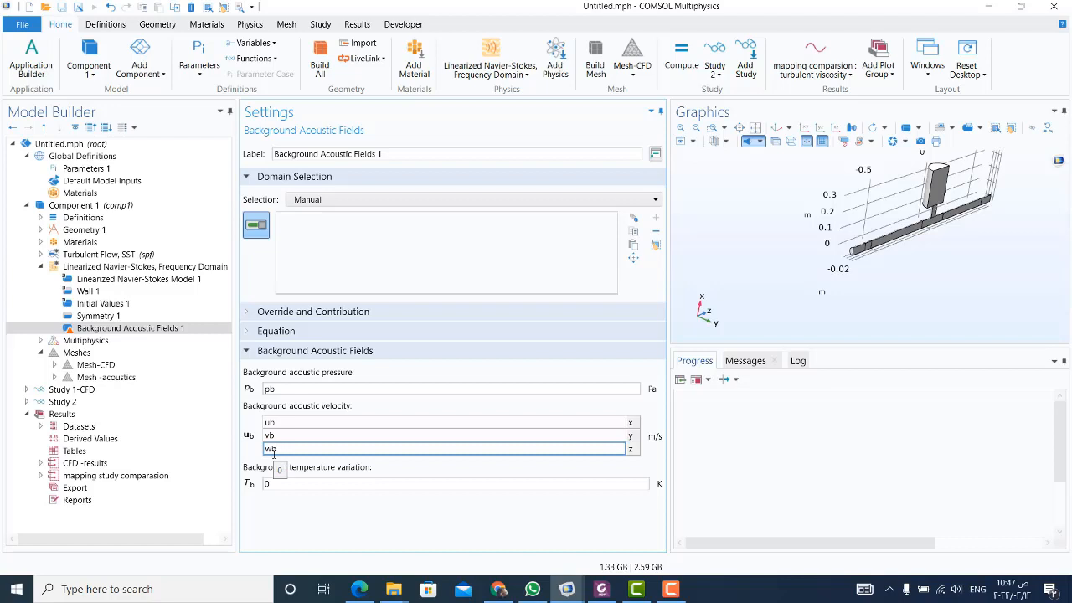
Step: Set the background temperature variation to Tb and apply the background acoustic fields to domain 2, the short segment beside the negative-z matched layer
left_click(274, 483)
double_click(274, 483)
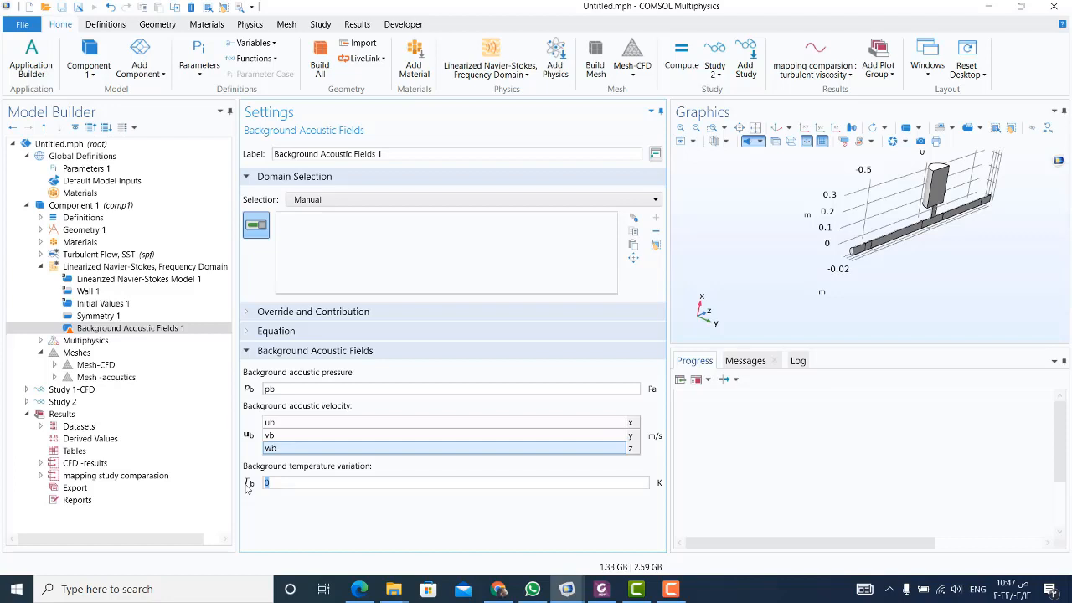
type("1")
type("b")
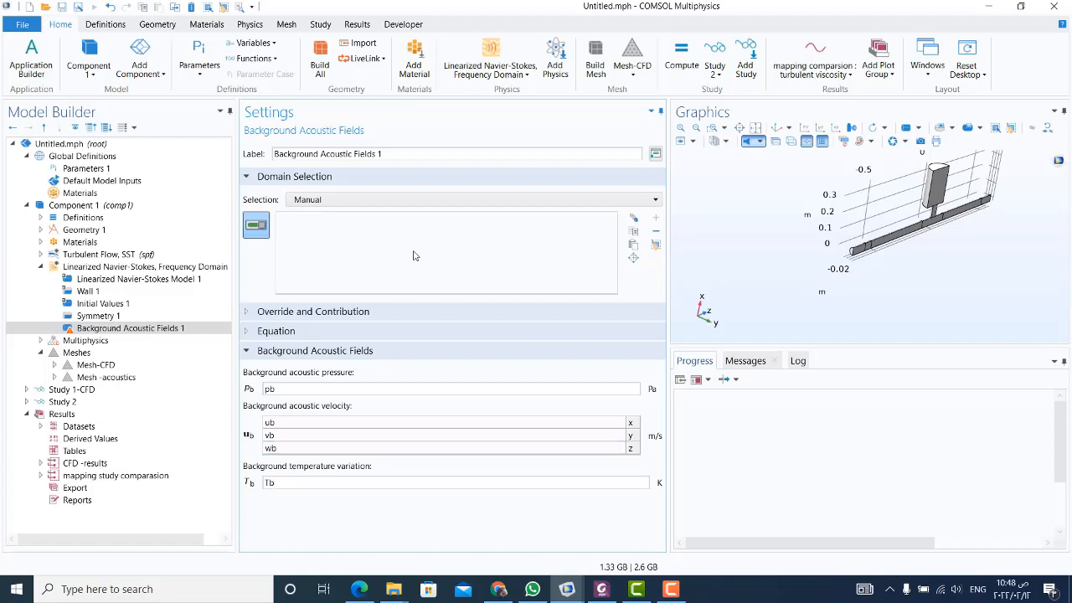
left_click(868, 247)
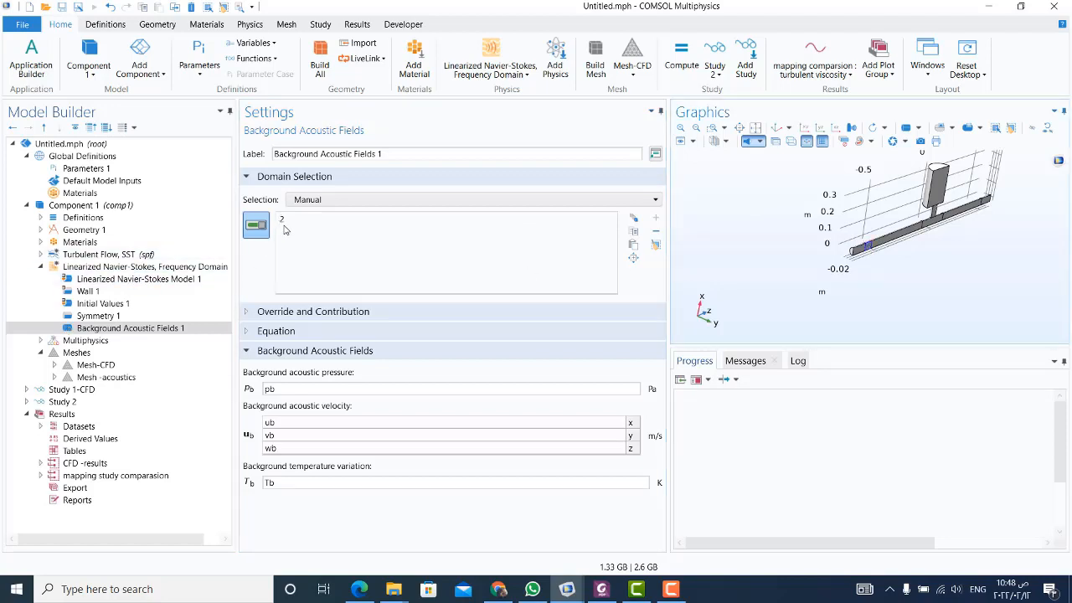
Step: Add a Frequency Domain study that excludes the Turbulent Flow, SST interface and the Background Fluid Flow Coupling from solving
left_click(104, 268)
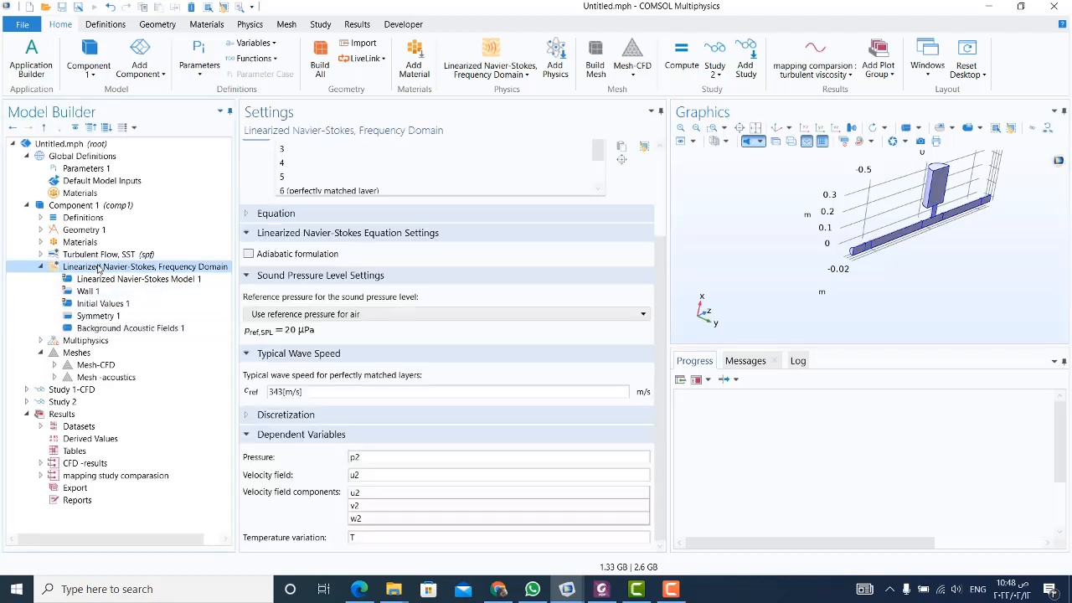
left_click(41, 266)
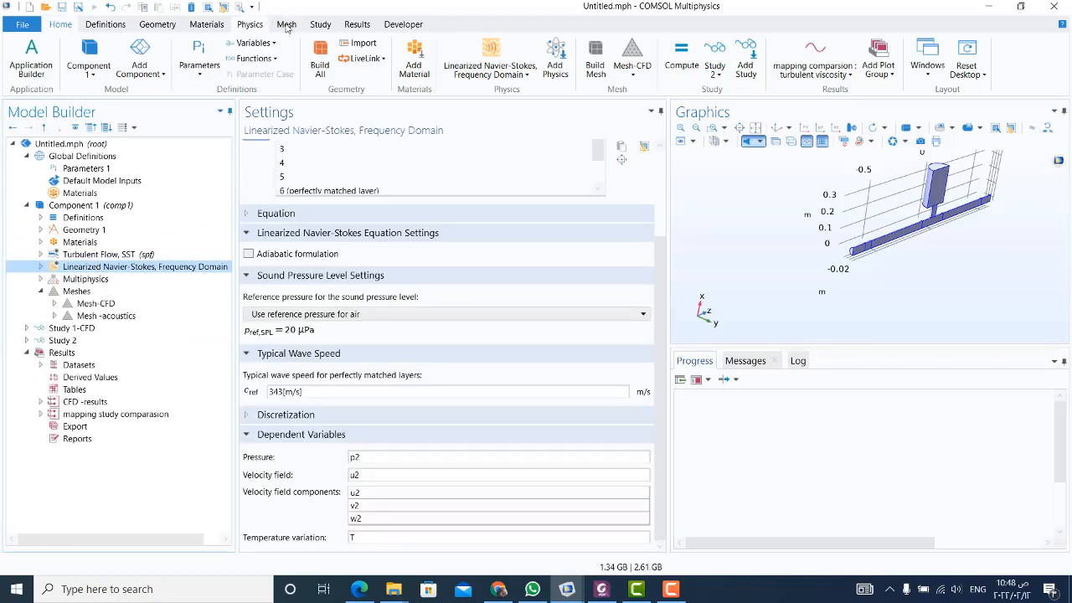
left_click(323, 26)
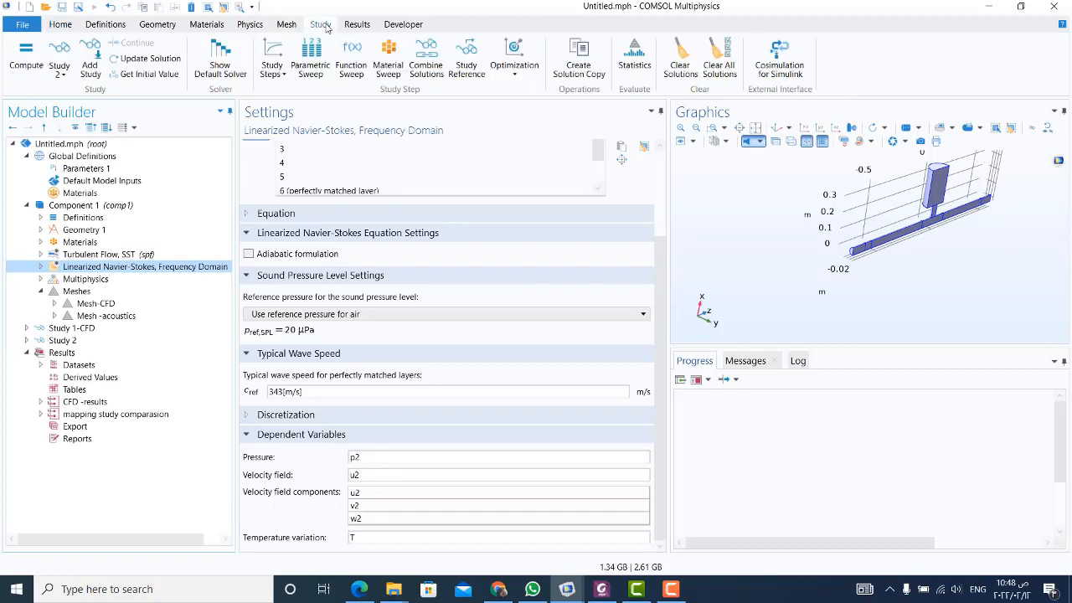
left_click(89, 65)
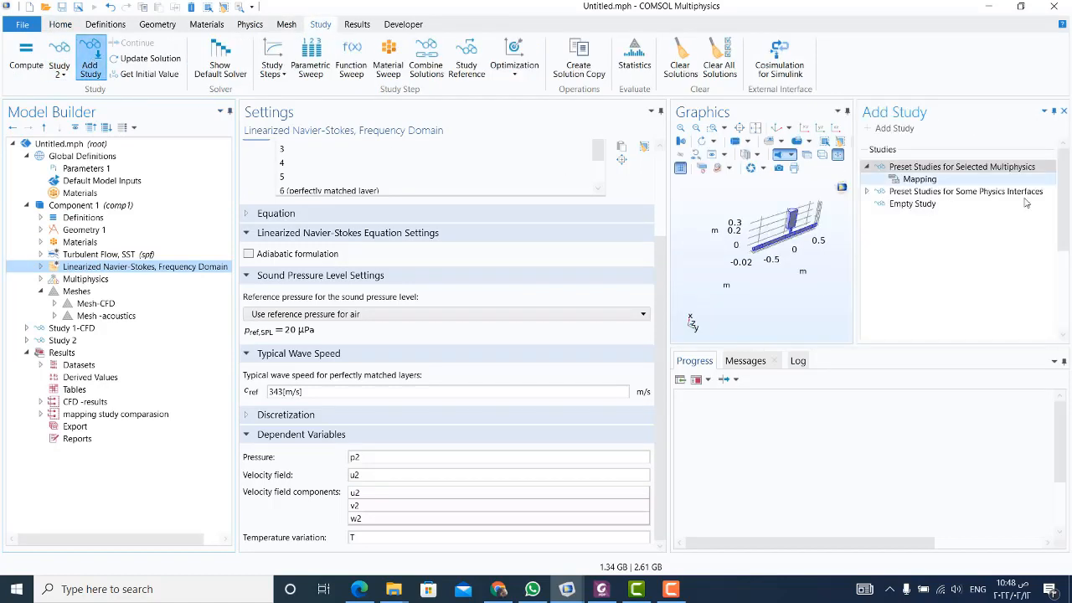
scroll(1066, 233, "down", 5)
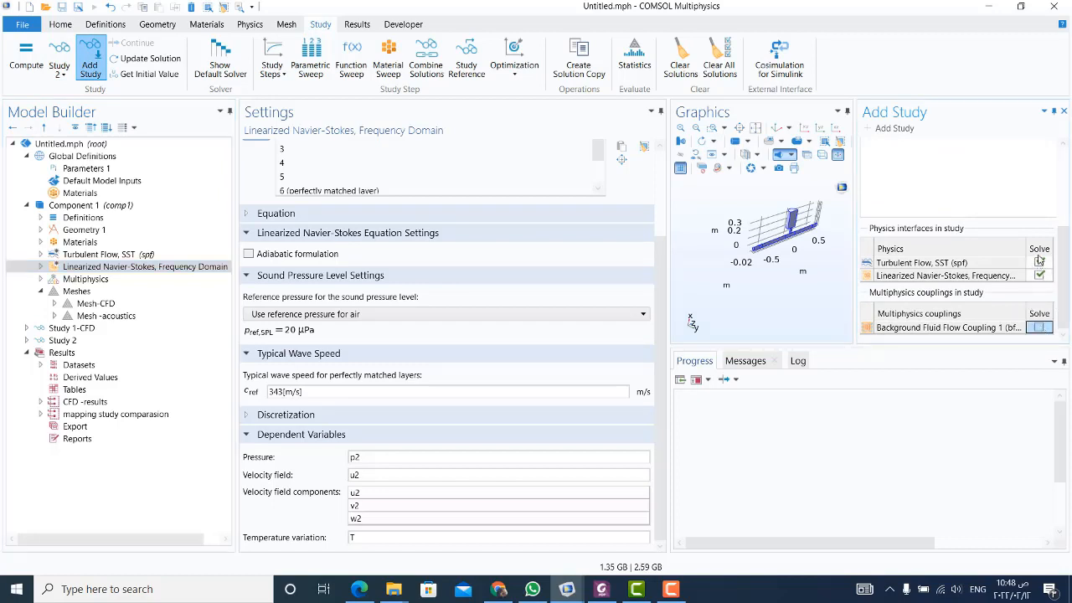
left_click(1040, 263)
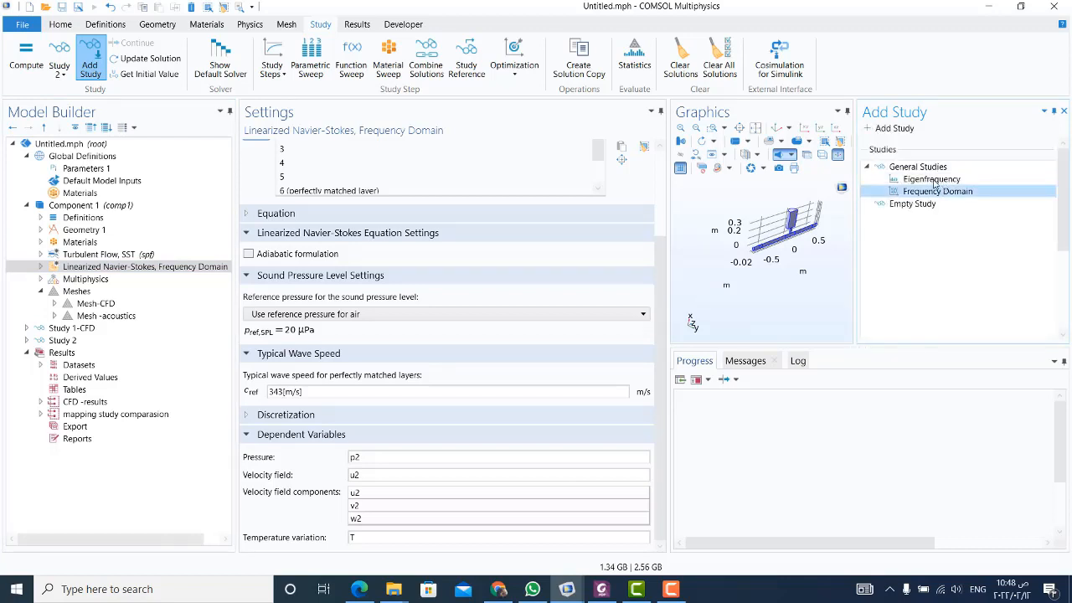
left_click(896, 128)
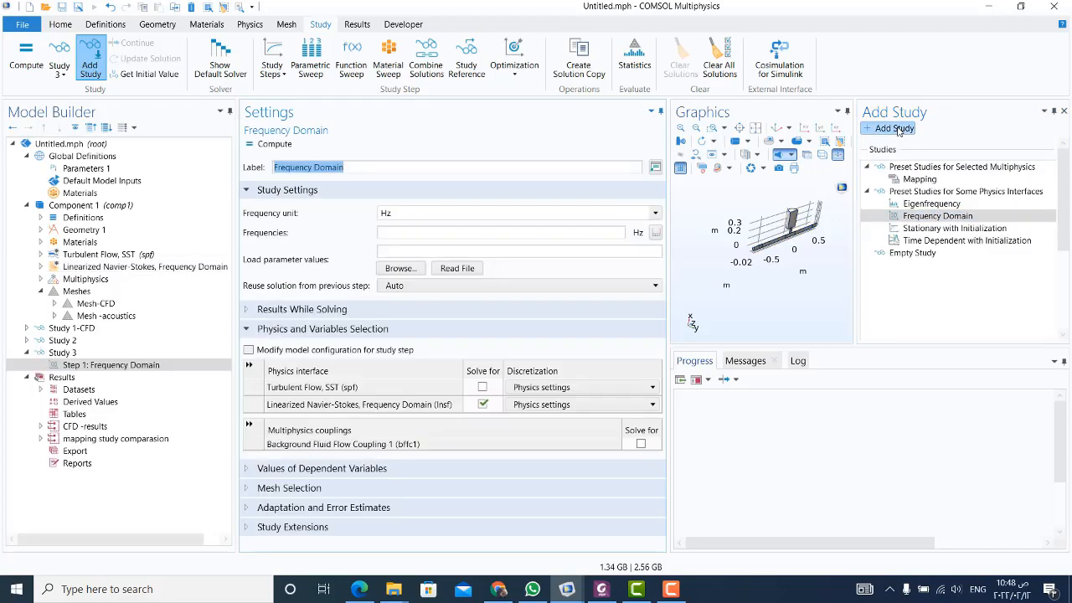
Step: Rename the new frequency domain study as "Study 3-lnsf (Ma=0.05 , Ma=0.1)"
left_click(64, 353)
left_click(71, 366)
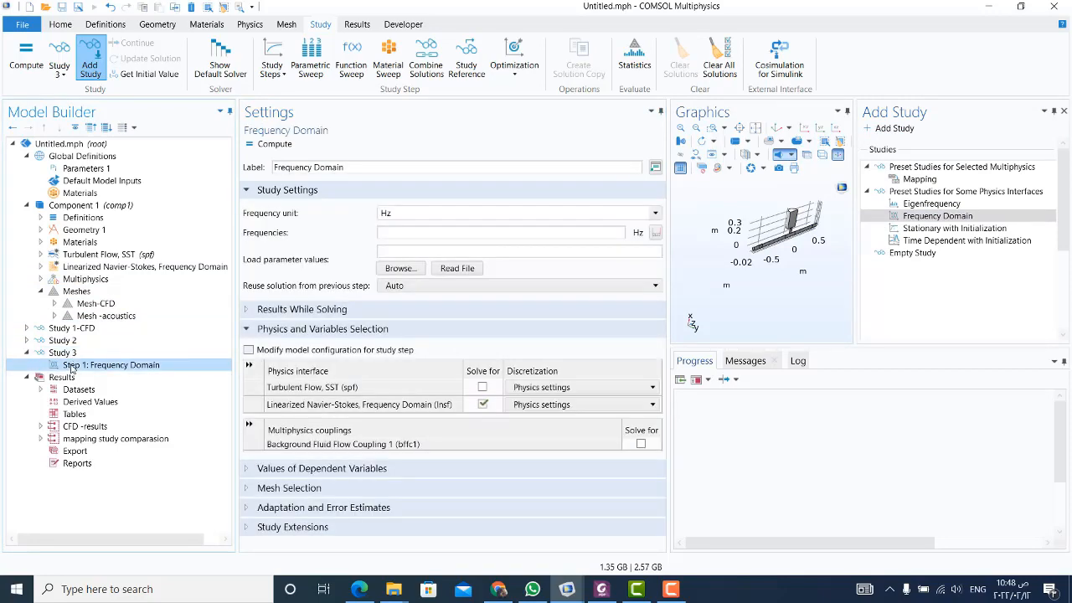
left_click(63, 353)
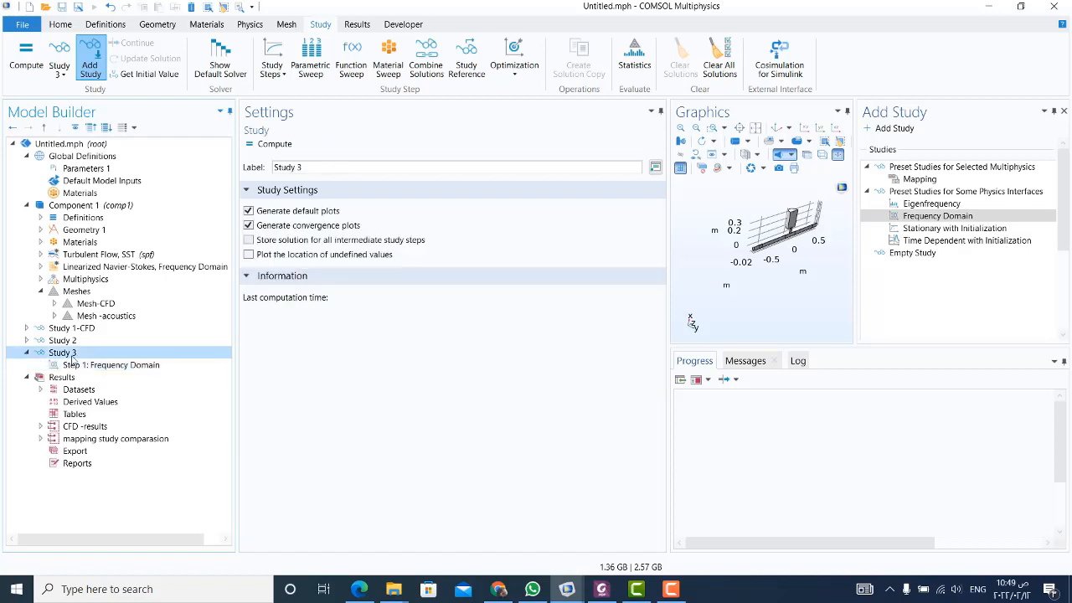
left_click(318, 171)
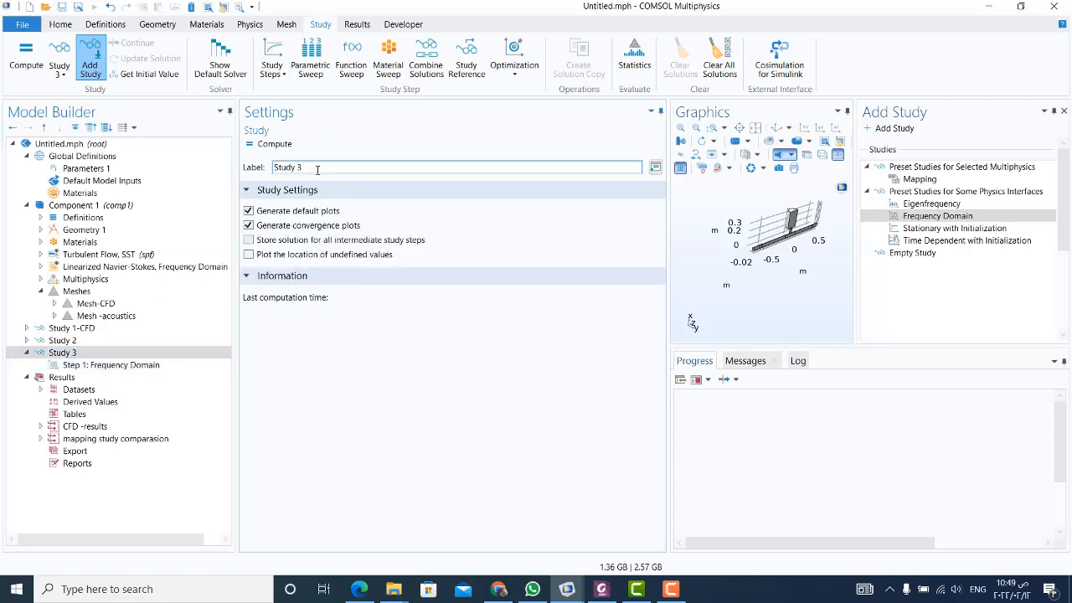
type("_")
key("BackSpace")
type("-na")
key("BackSpace")
key("BackSpace")
type("3-")
type("In")
type("s")
type("t")
type("(Ma=")
type("0.0")
type("5 ,")
type(" Ma")
type("=0.1")
type(")")
key("Return")
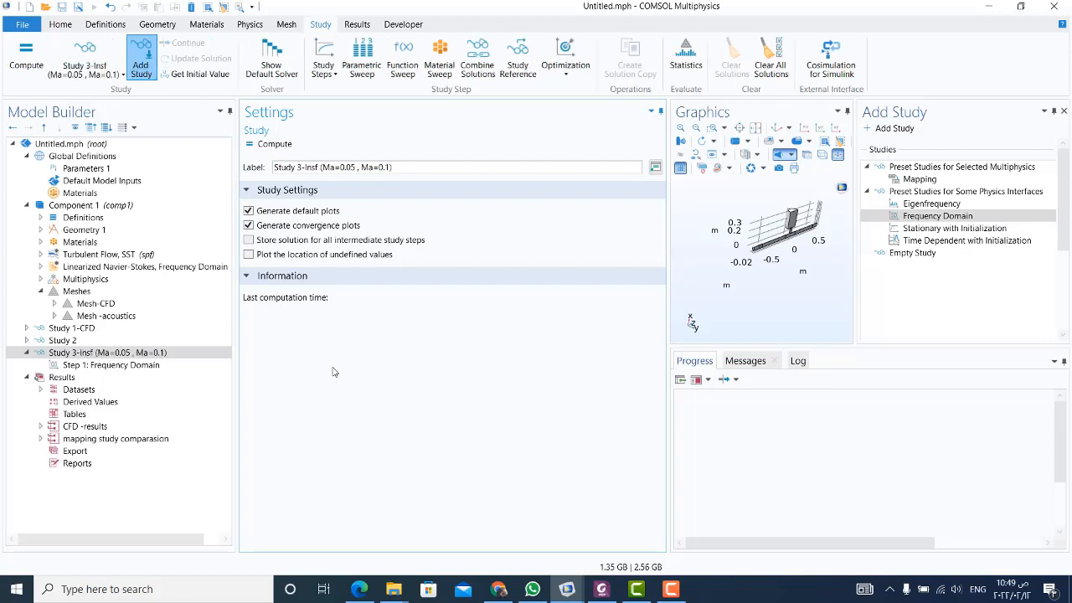
Step: Set the Frequency Domain step's frequencies to a range from 50 to 200 Hz in steps of 10 Hz
left_click(139, 366)
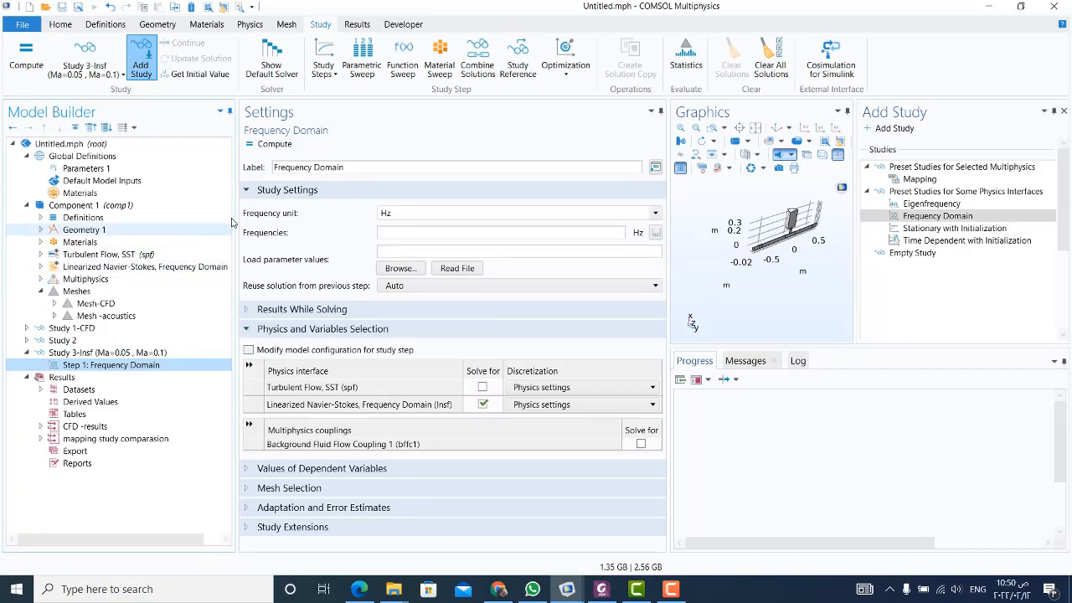
left_click(656, 235)
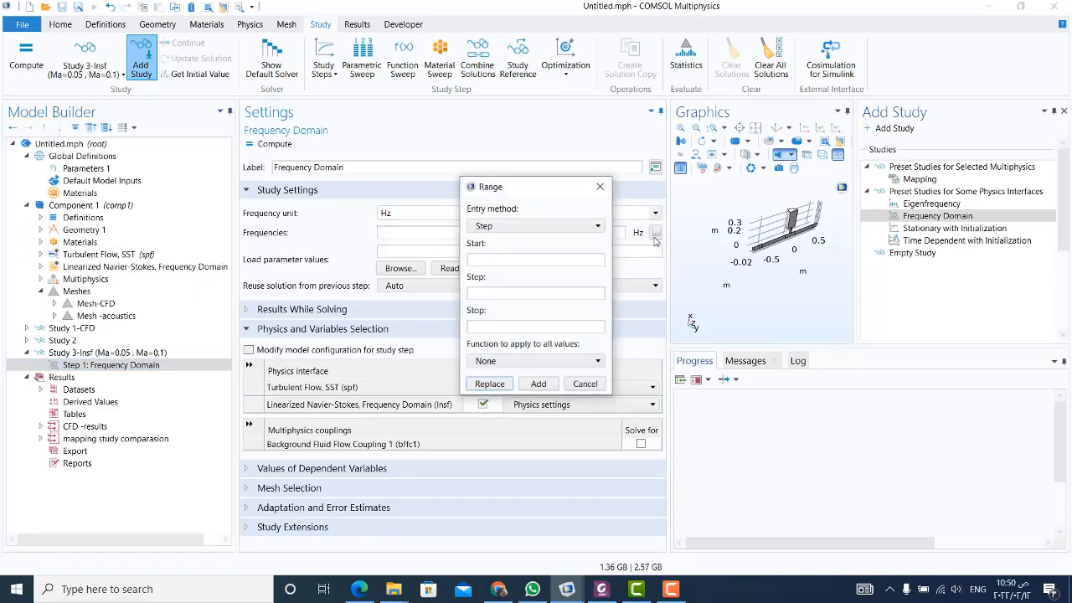
left_click(548, 260)
type("50")
left_click(490, 293)
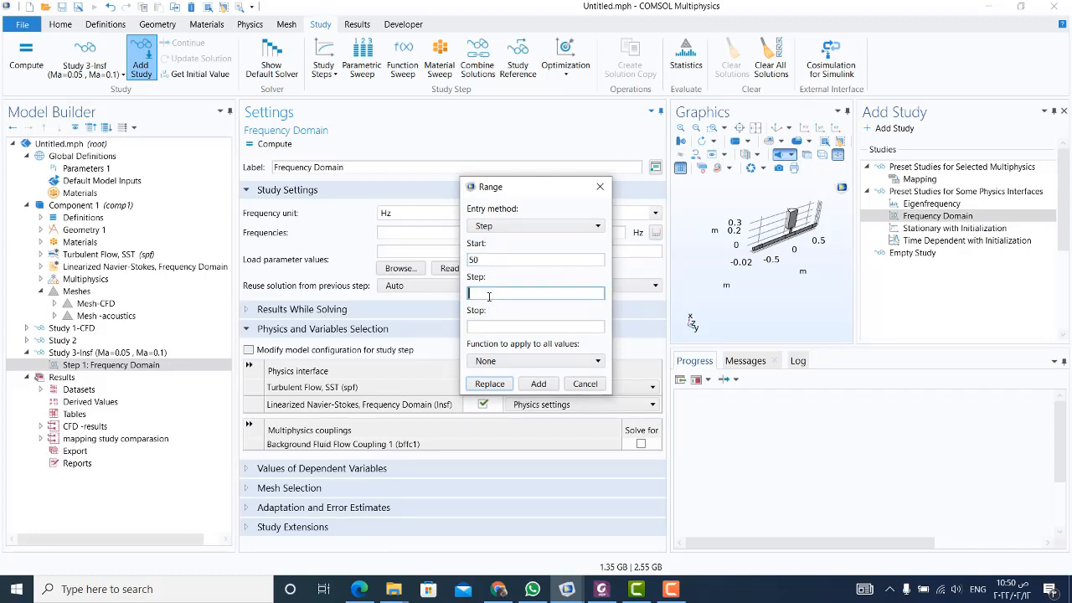
type("10")
left_click(473, 328)
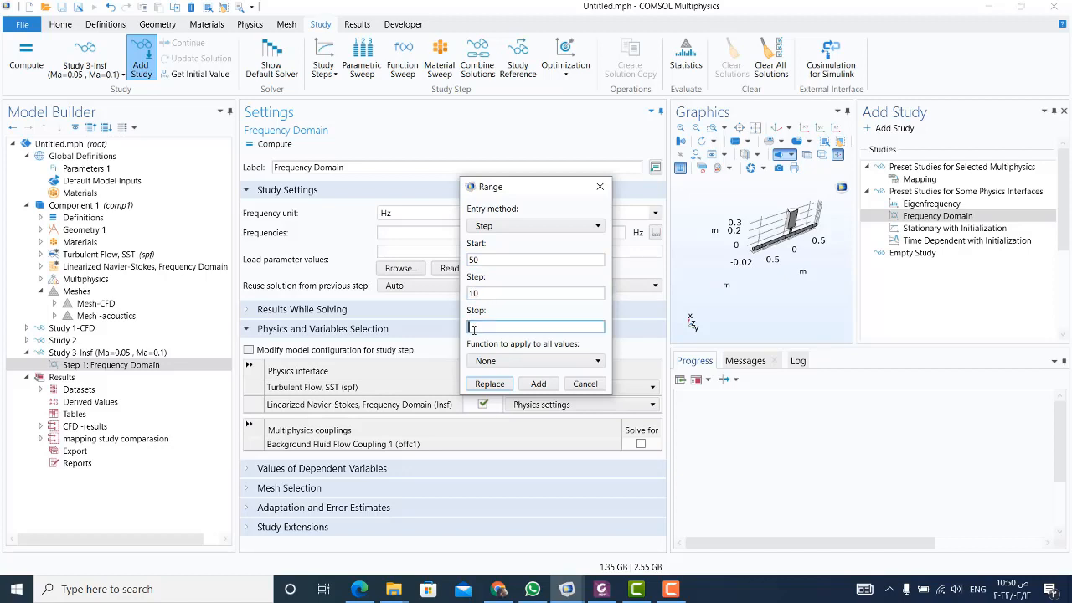
type("200")
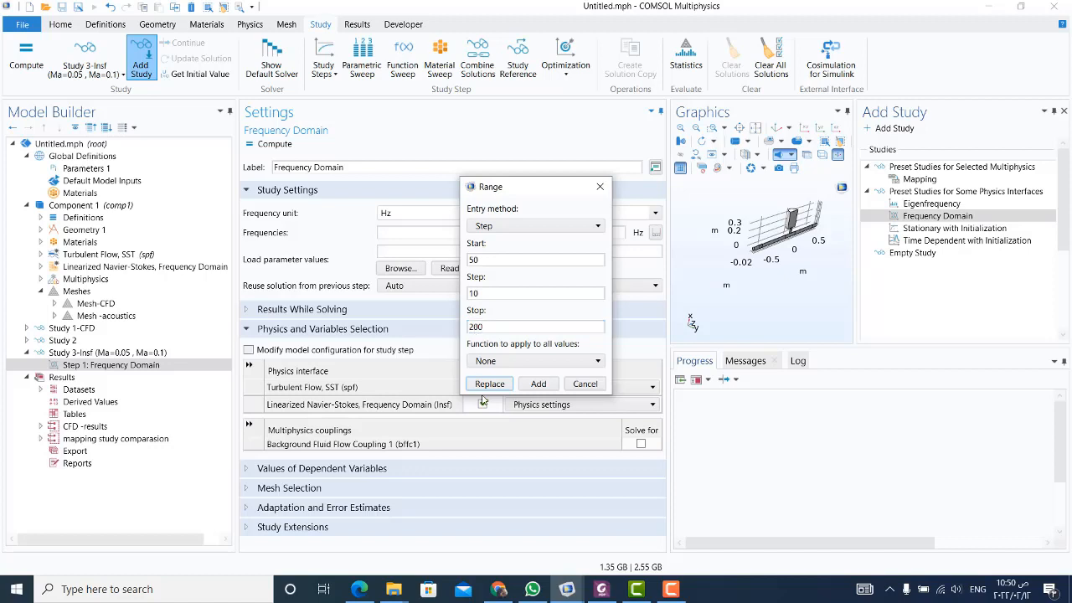
left_click(538, 384)
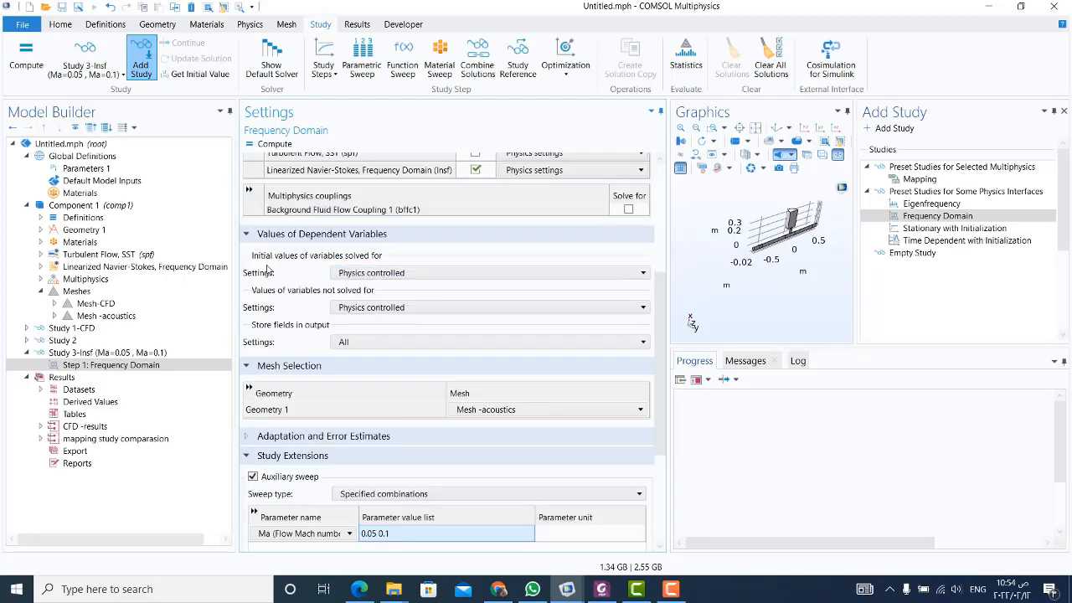
Step: Make the values of variables not solved for user controlled, using the solution of Study 2, Mapping with the Ma parameter value on Automatic
left_click(350, 309)
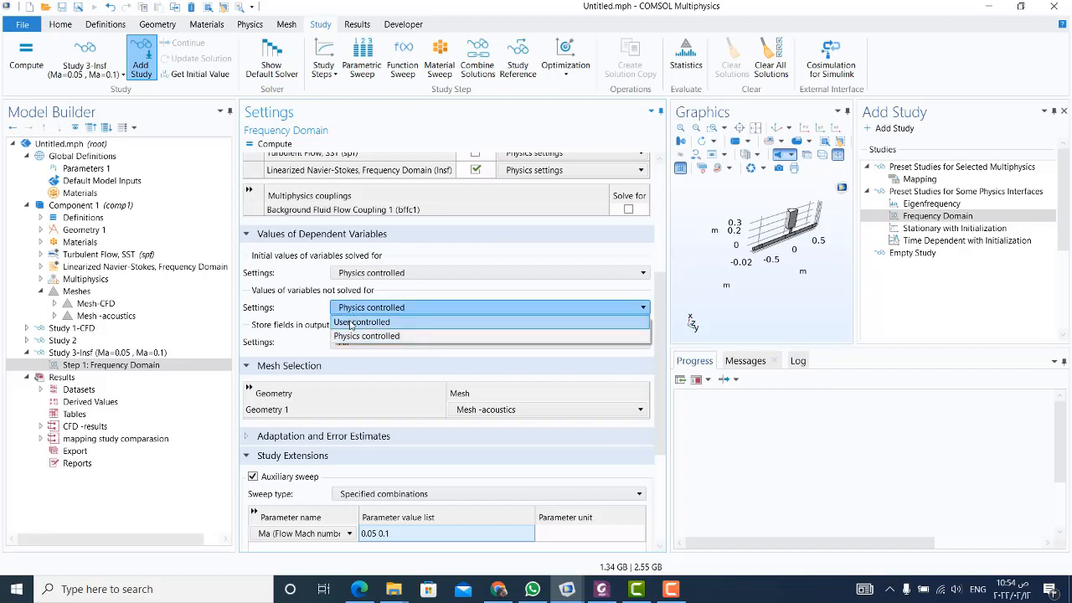
left_click(352, 323)
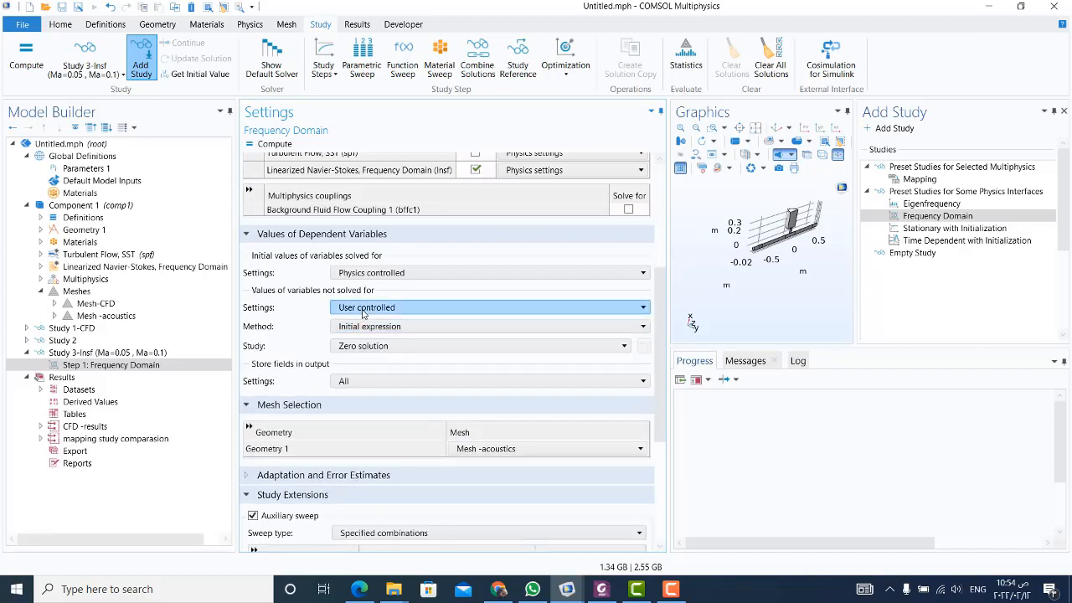
left_click(364, 329)
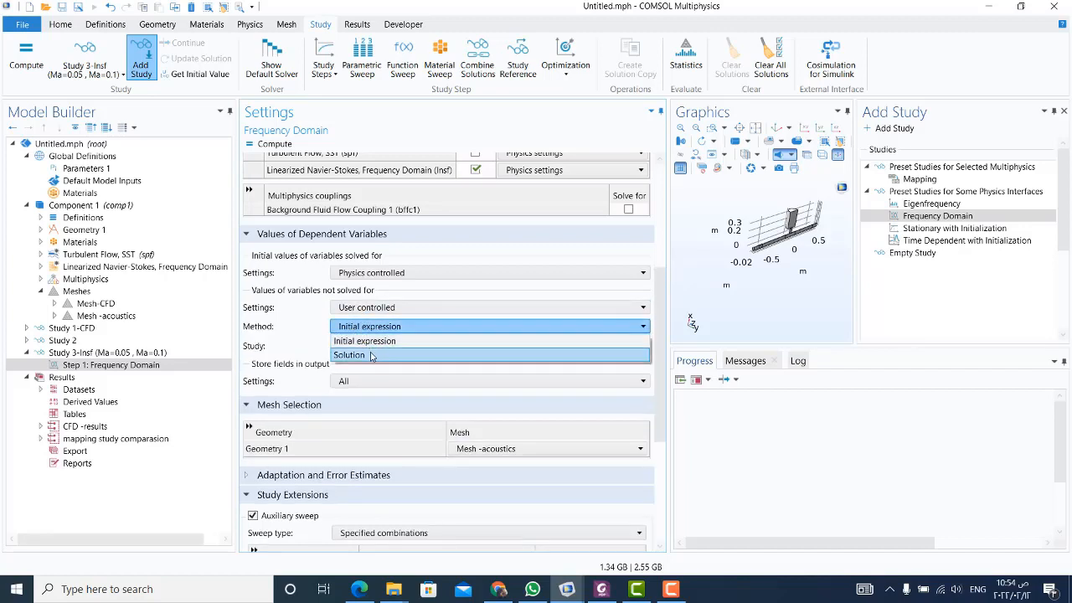
left_click(374, 355)
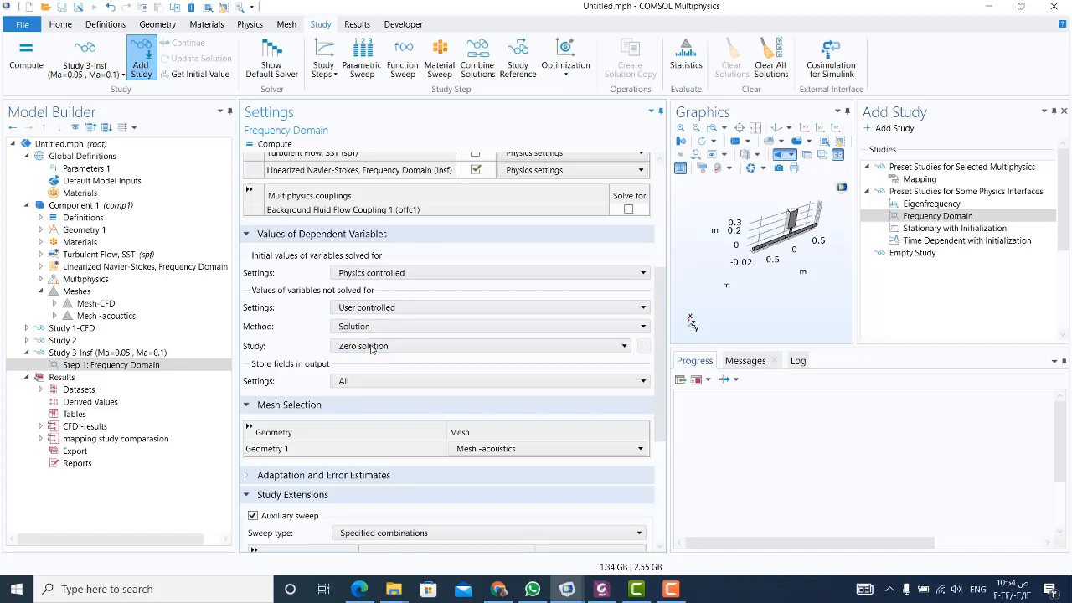
left_click(374, 347)
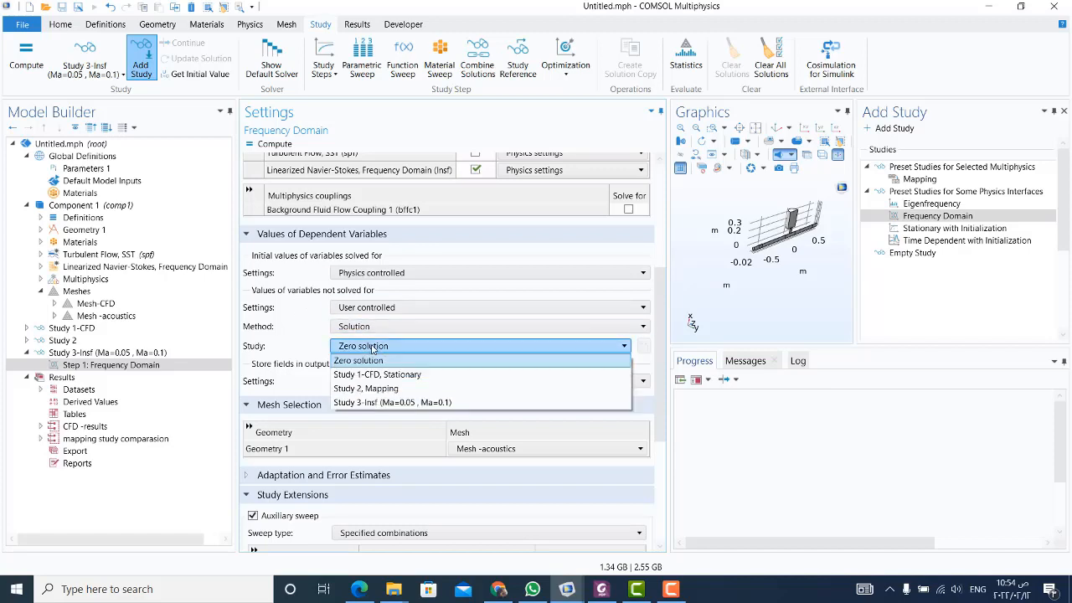
left_click(379, 389)
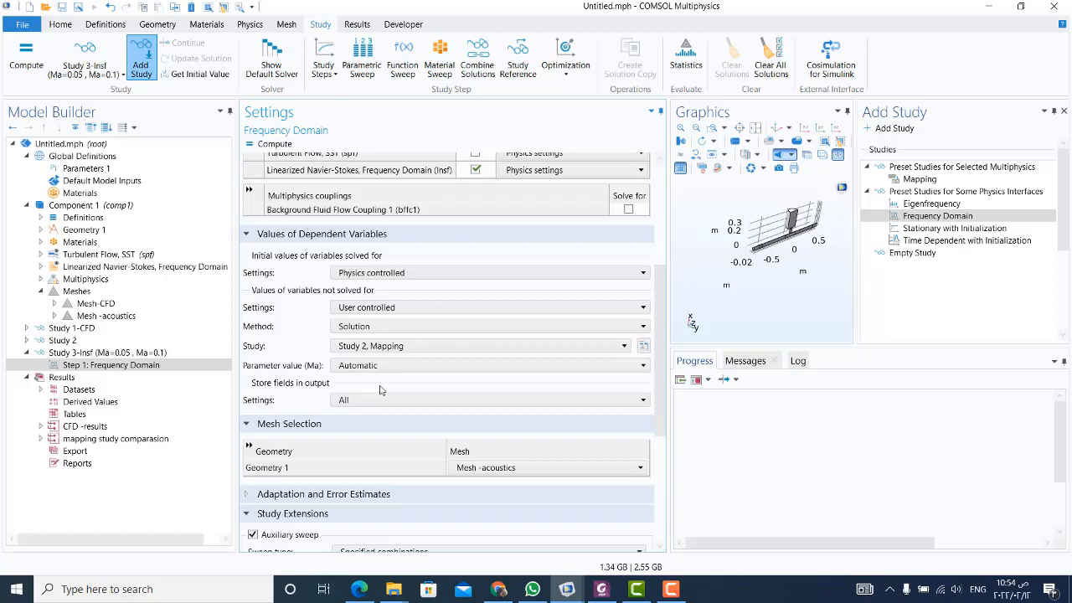
left_click(374, 366)
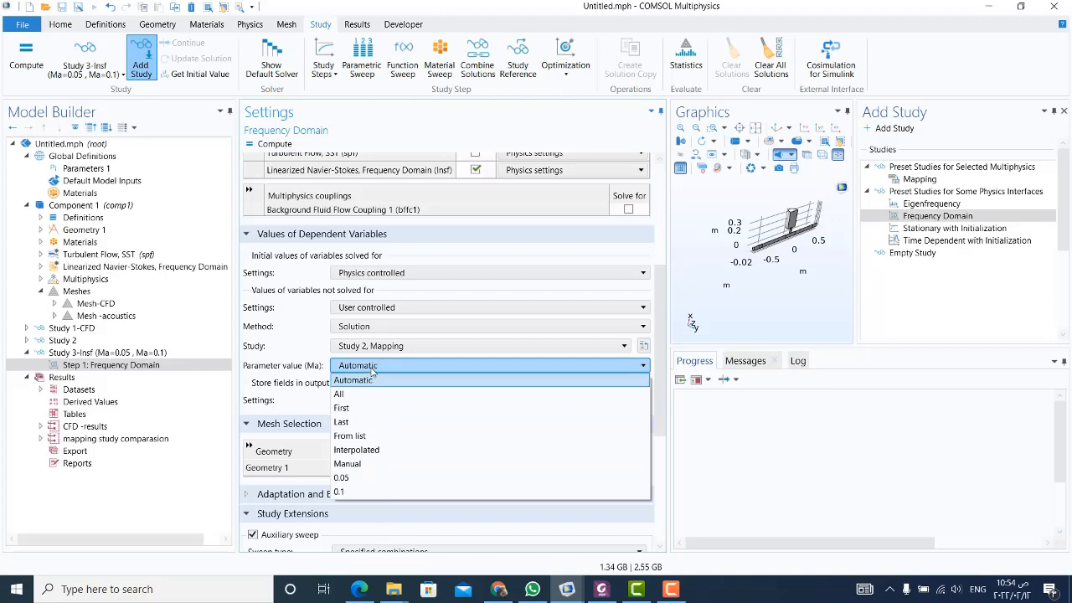
left_click(372, 374)
left_click(372, 368)
left_click(371, 368)
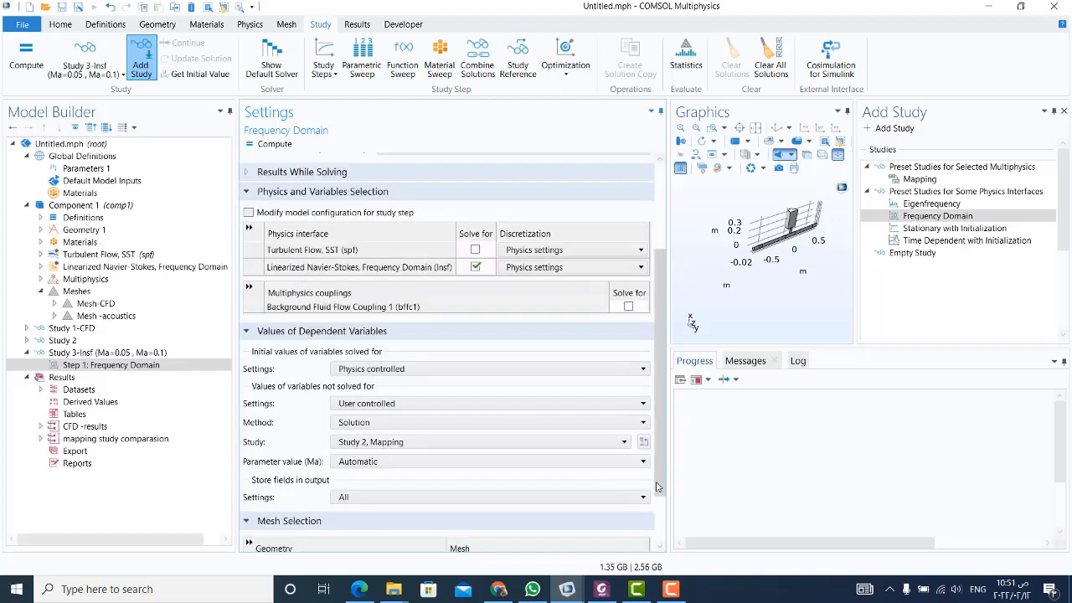
Step: Enable the auxiliary sweep in the Frequency Domain step and add the flow Mach number Ma as its parameter
left_click_drag(660, 487, 662, 528)
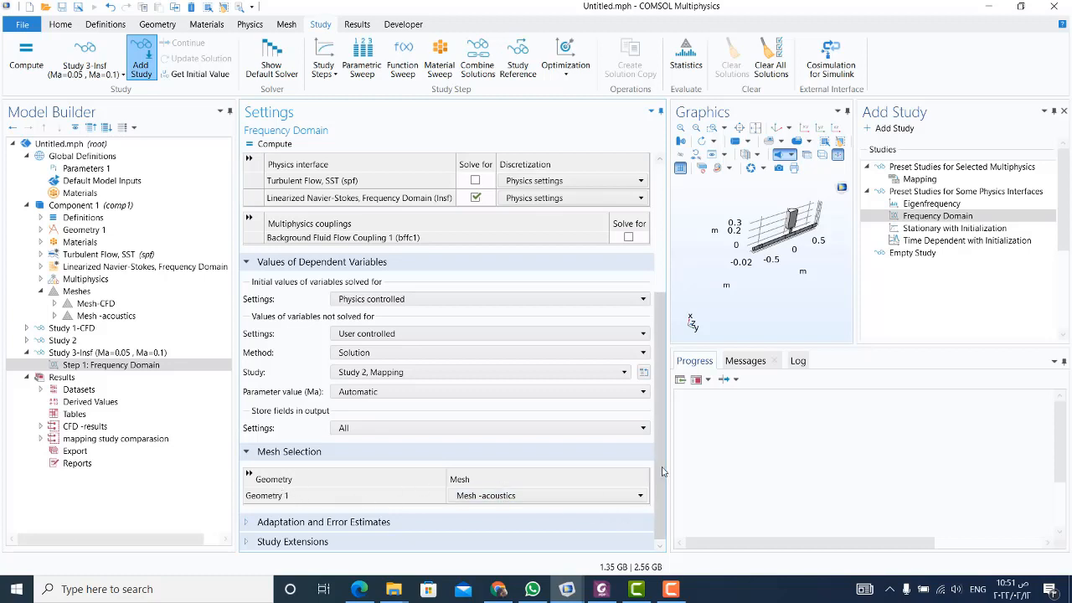
left_click_drag(662, 472, 667, 558)
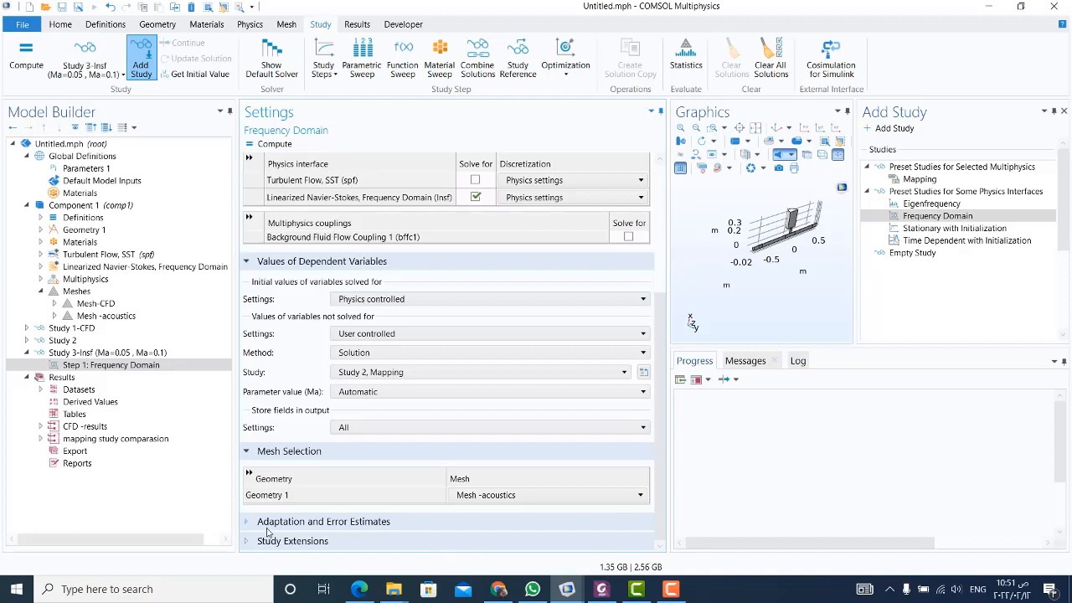
left_click(245, 542)
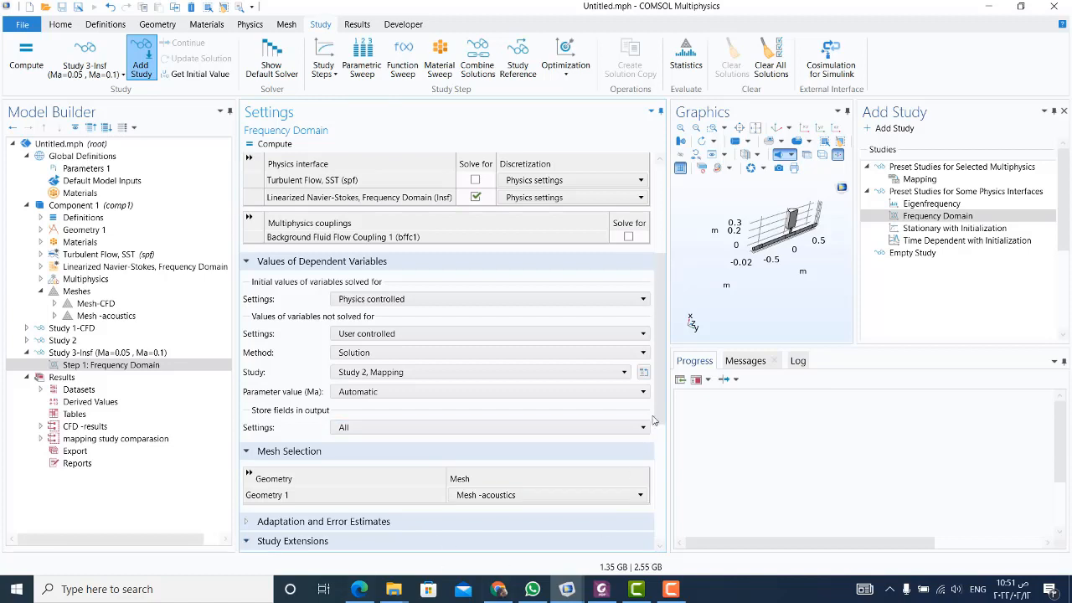
scroll(654, 420, "down", 5)
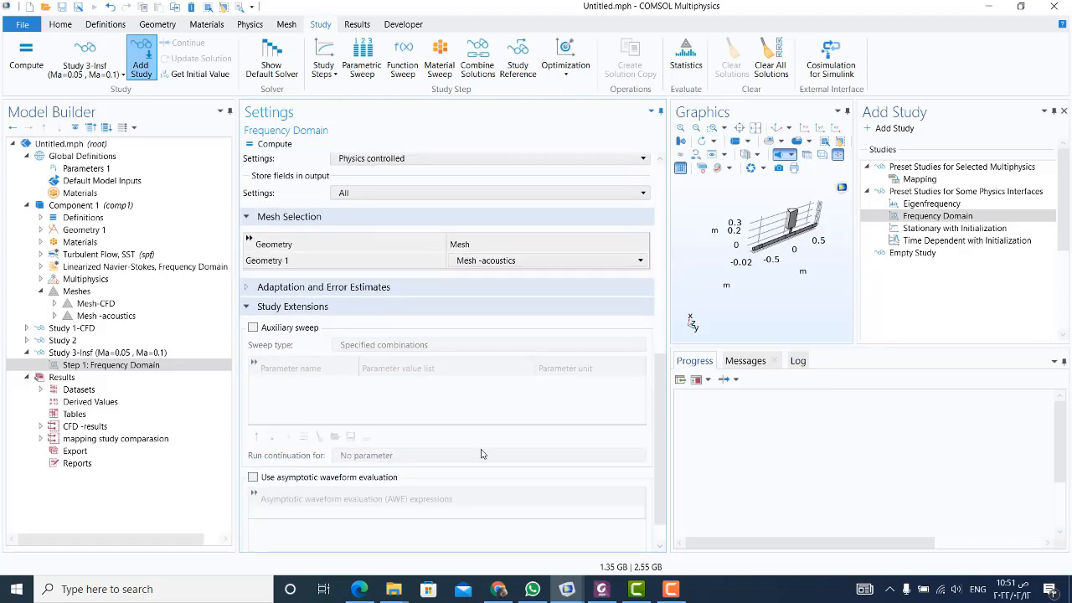
left_click(253, 328)
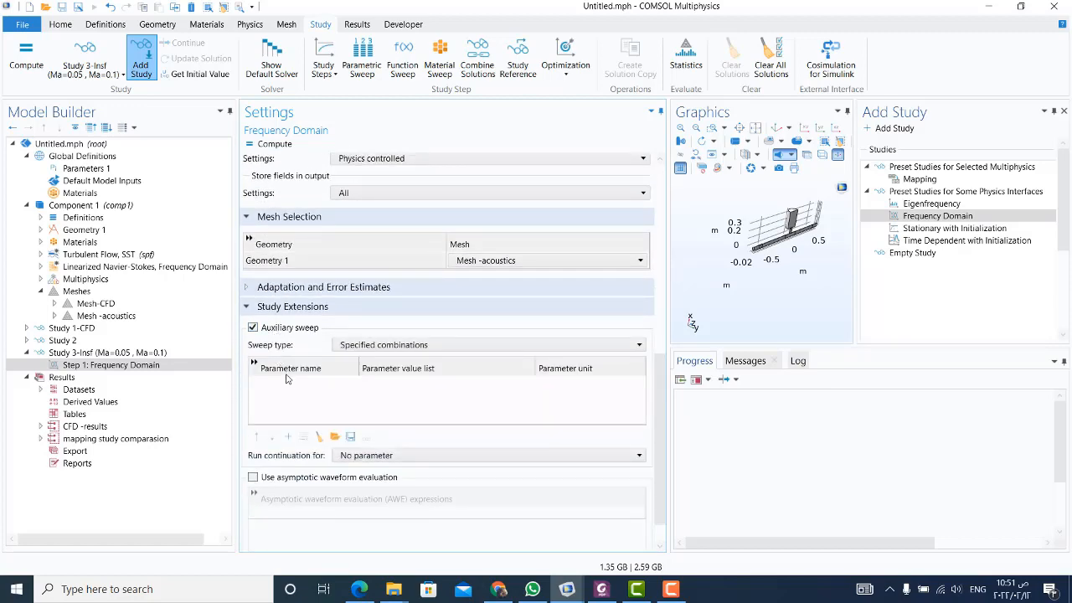
left_click(288, 437)
left_click(349, 385)
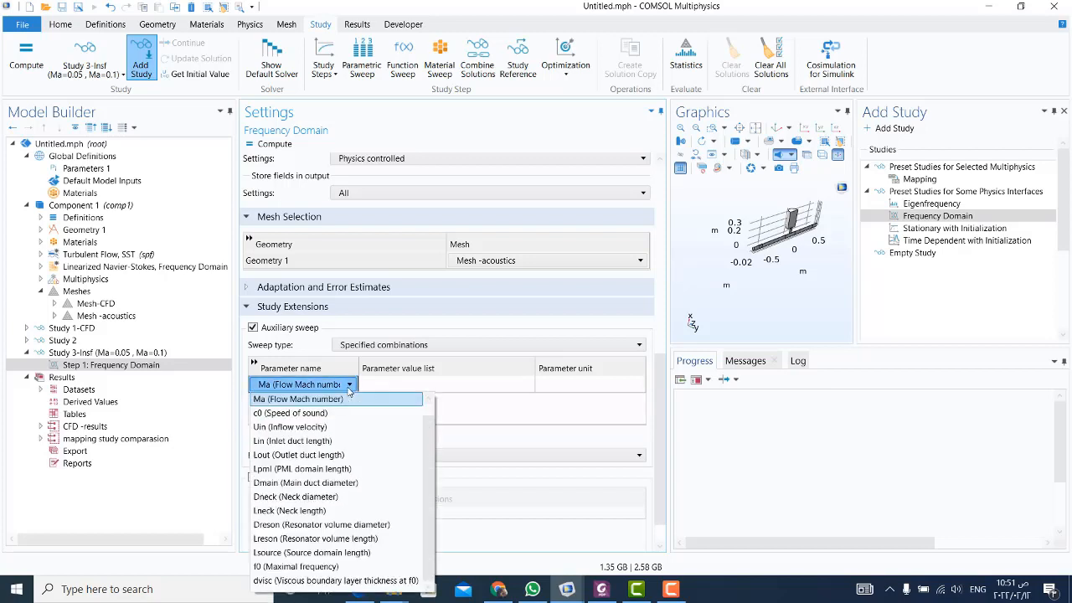
left_click(350, 399)
Step: Set the sweep values of Ma to 0.05 and 0.1 and run continuation manually with Ma as the continuation parameter
left_click(370, 386)
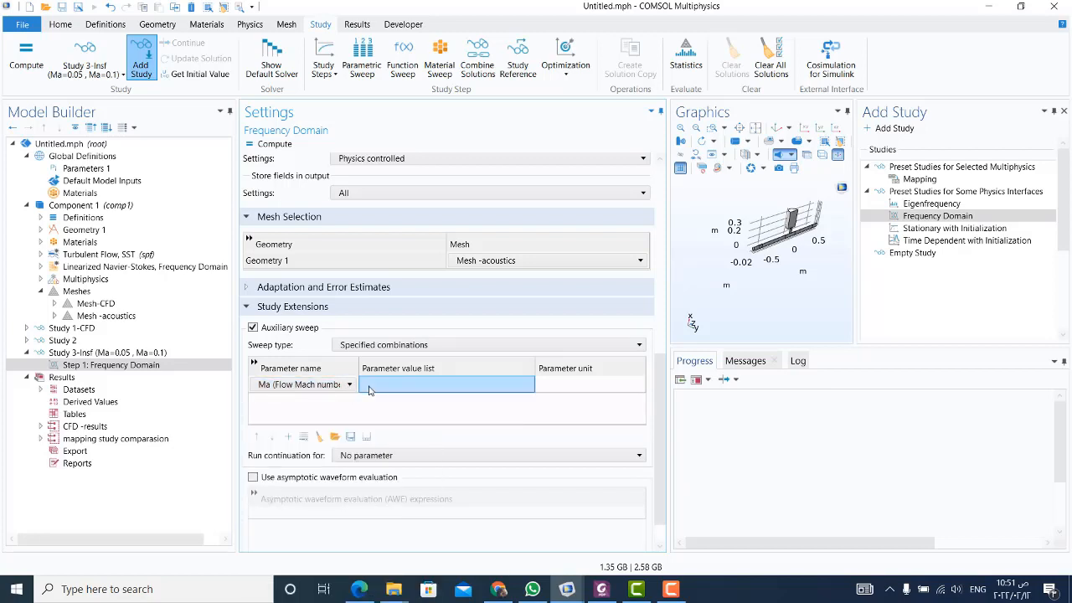
left_click(369, 388)
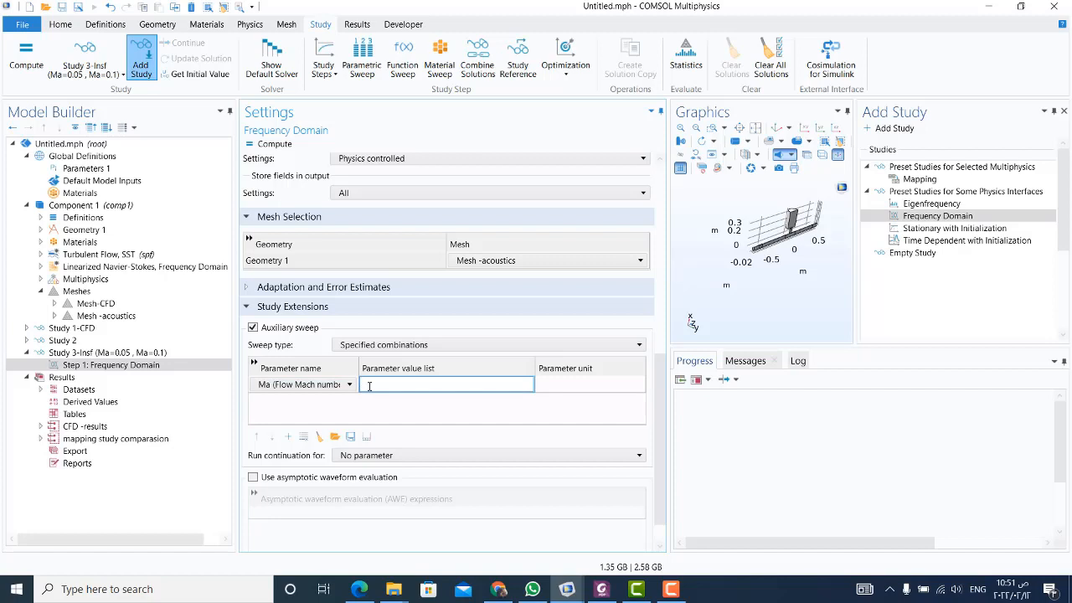
type("0.05 0.1")
left_click(453, 417)
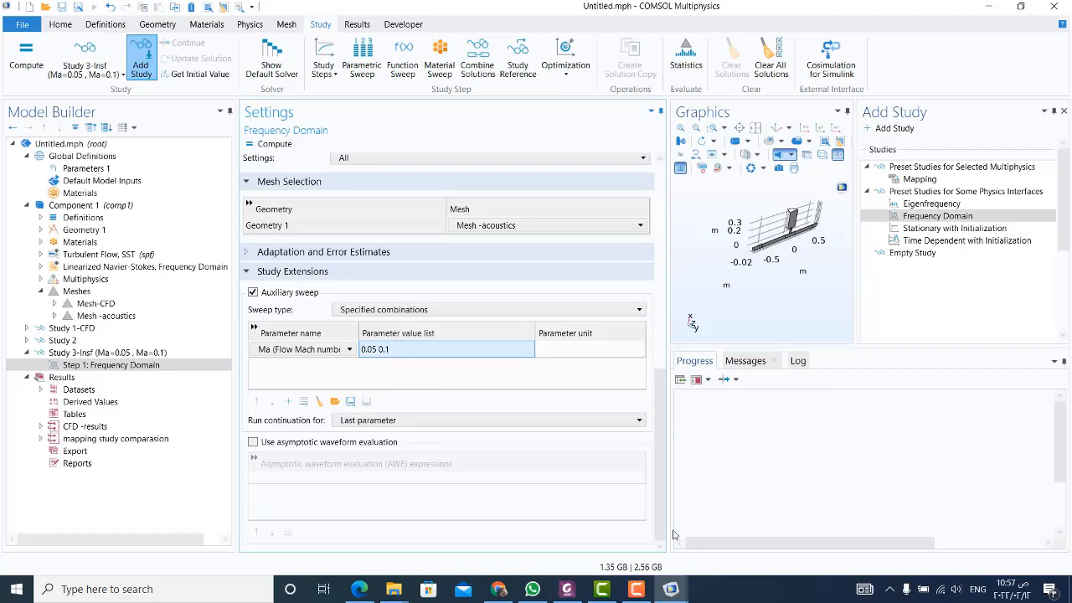
left_click(351, 423)
left_click(349, 462)
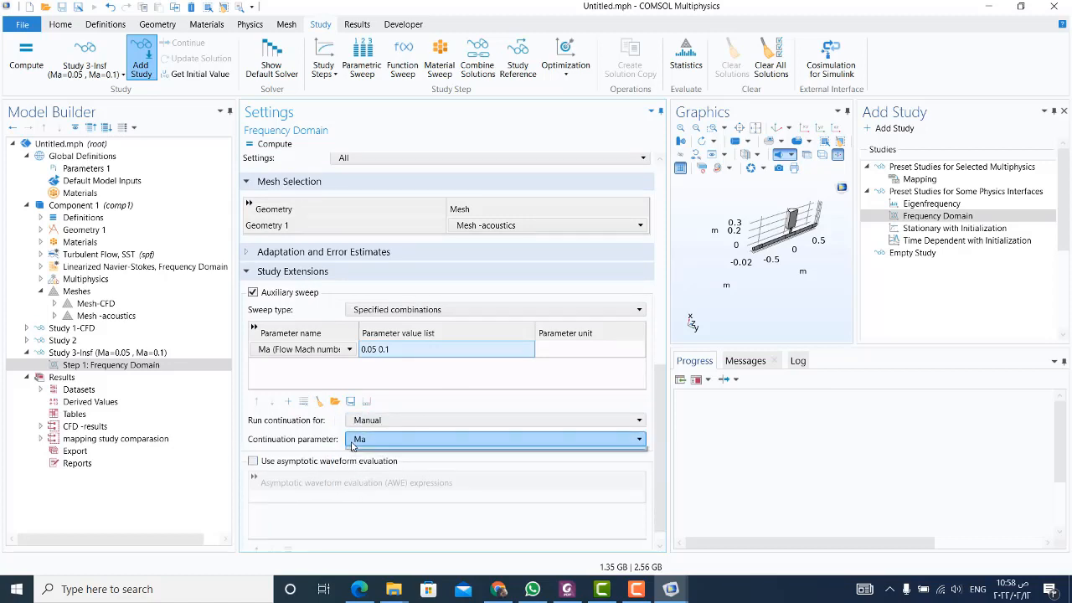
Step: Change the Frequency Domain step's continuation parameter to freq and turn off default plot generation for Study 3
left_click(353, 443)
left_click(360, 454)
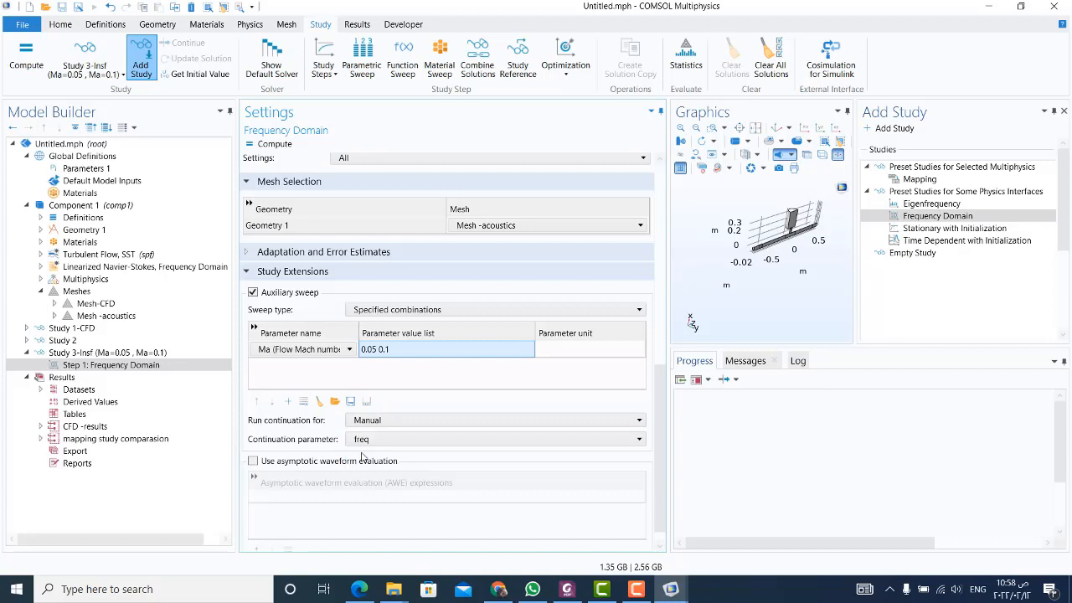
left_click(140, 355)
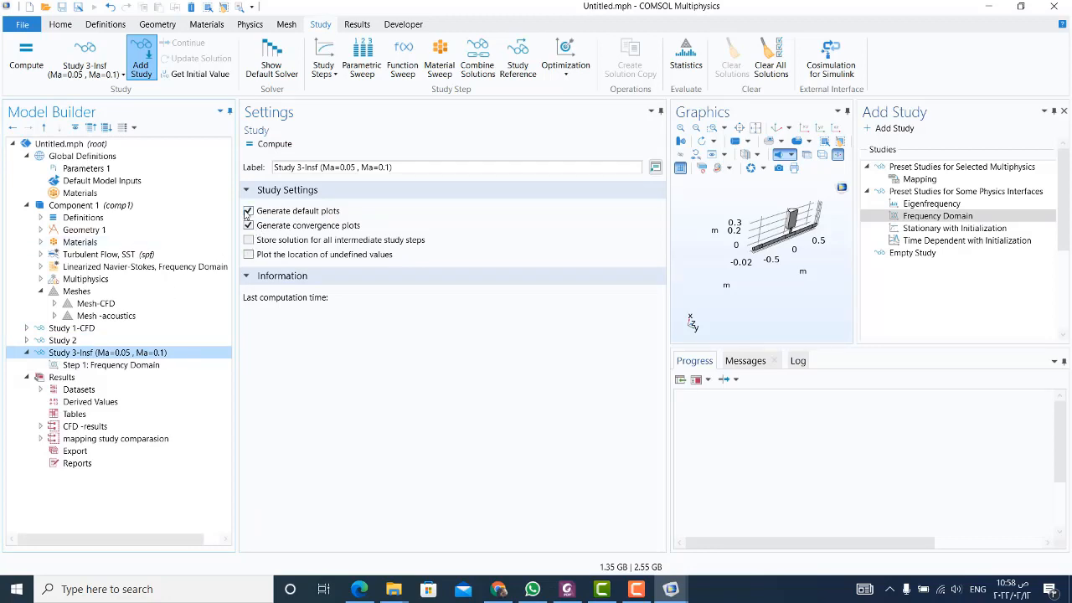
left_click(246, 215)
left_click(248, 211)
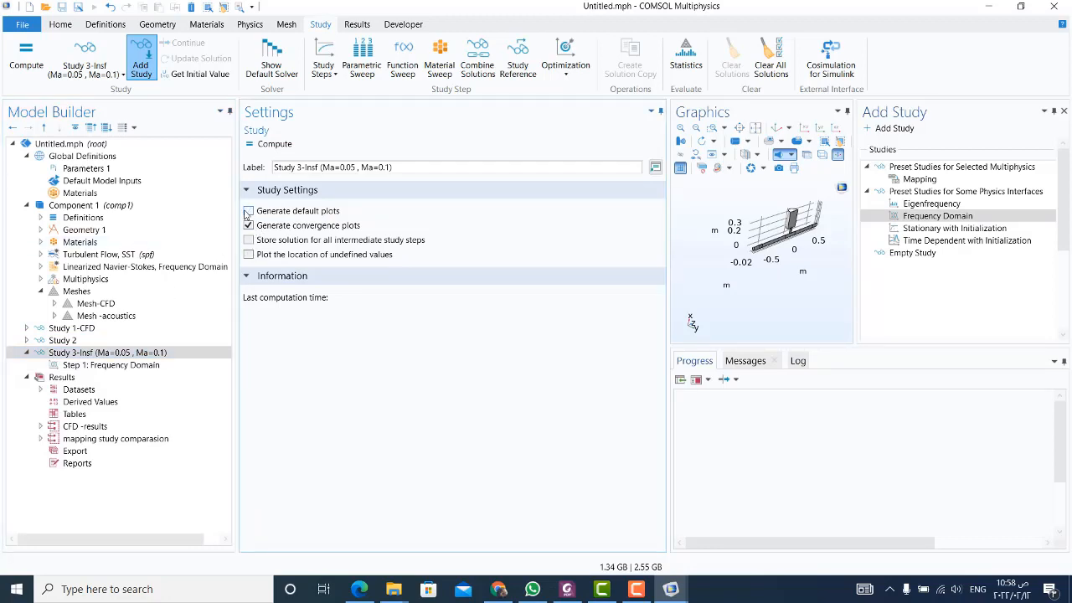
Step: Show Study 3's default solver and enable Suggested Iterative Solver (GMRES with Direct Precon.) under Stationary Solver 1
left_click(91, 354)
right_click(89, 356)
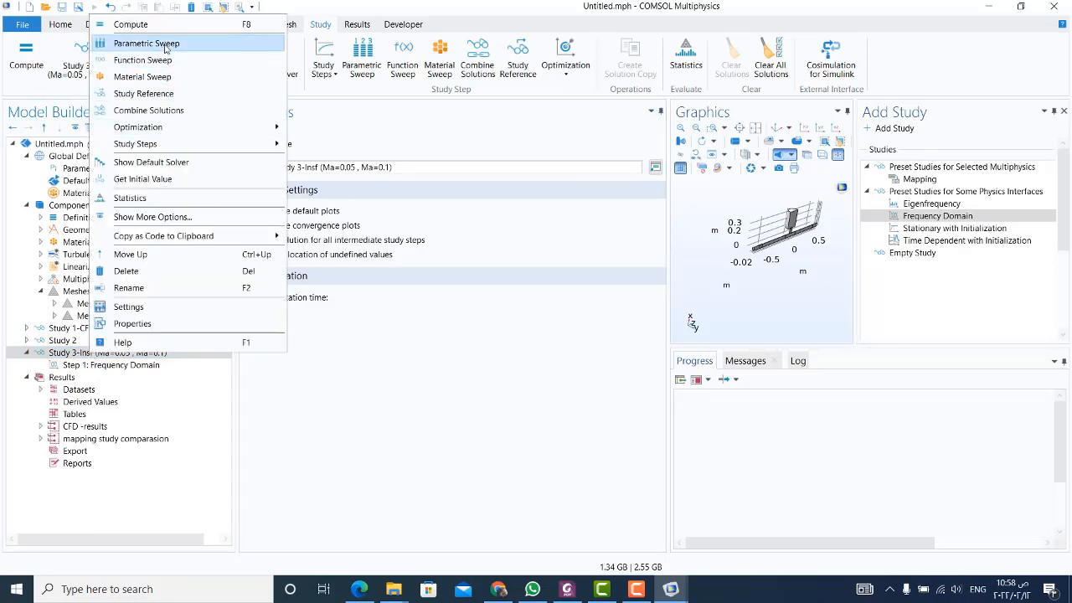
left_click(163, 164)
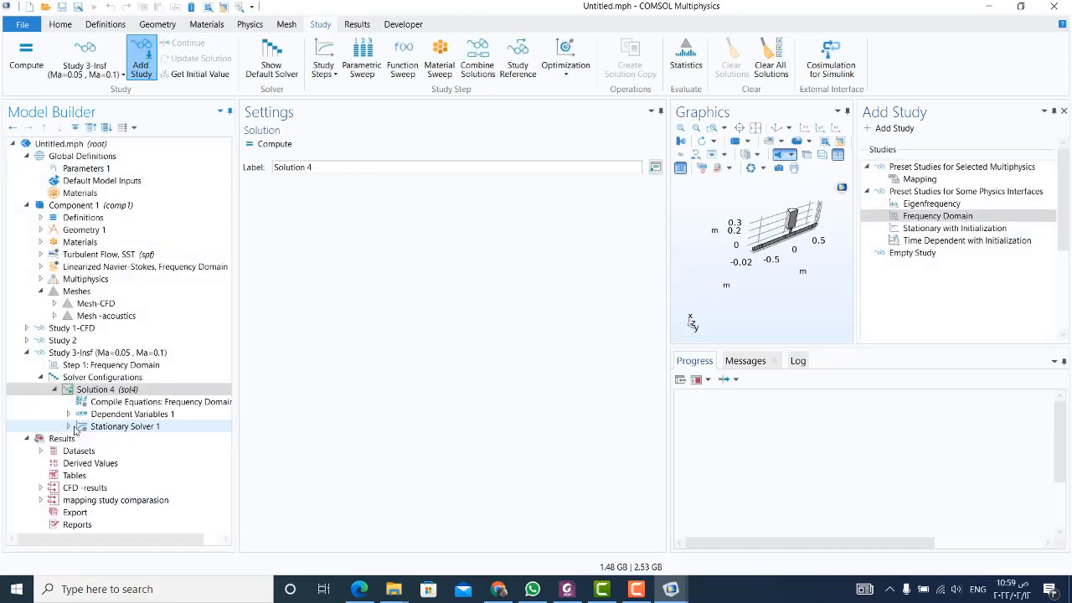
left_click(81, 429)
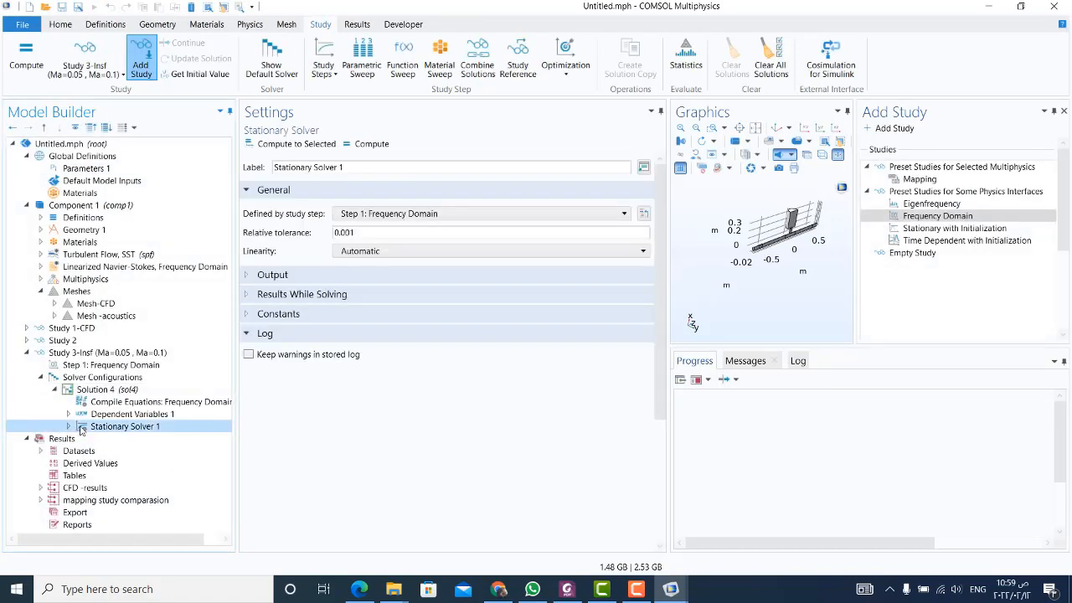
double_click(82, 427)
left_click(225, 500)
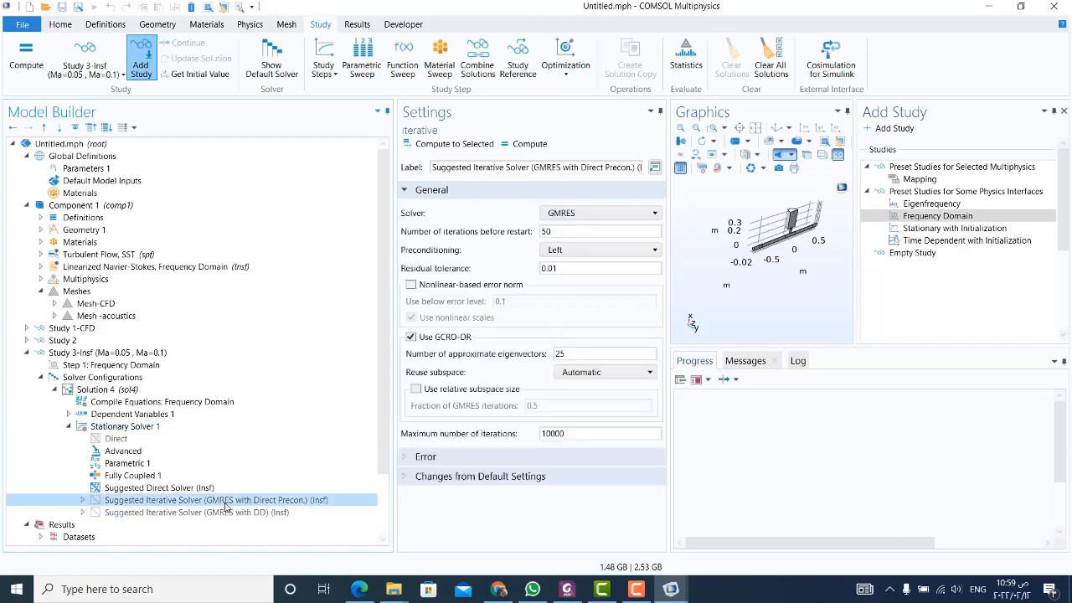
right_click(225, 506)
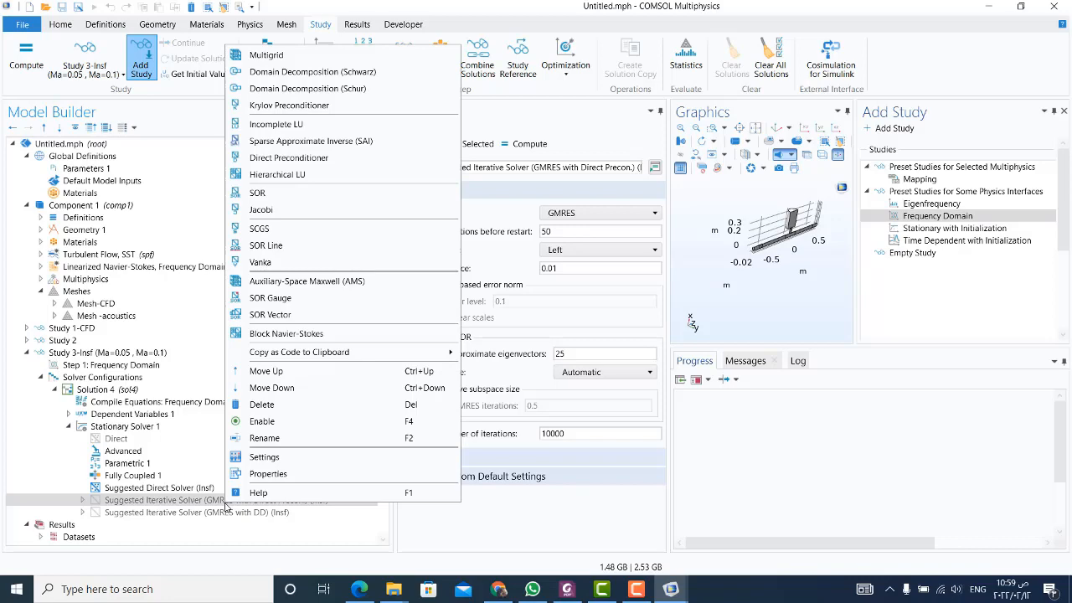
left_click(258, 422)
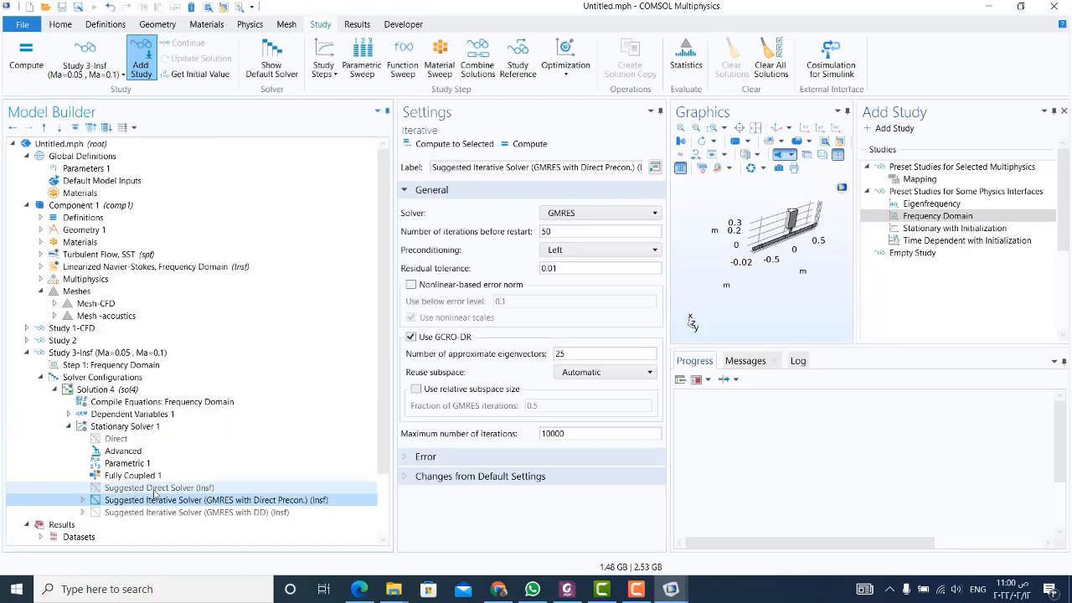
Step: Compute Study 3 and check the GCRO-DR convergence plot while it solves, widening the graphics area
left_click(530, 144)
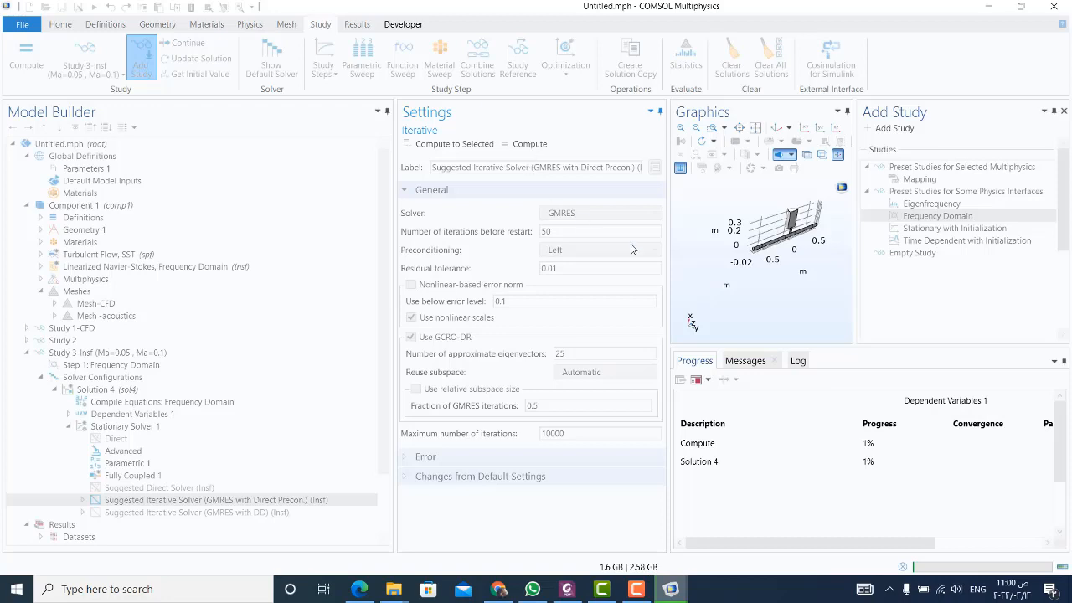
left_click_drag(669, 270, 489, 258)
left_click_drag(394, 252, 305, 240)
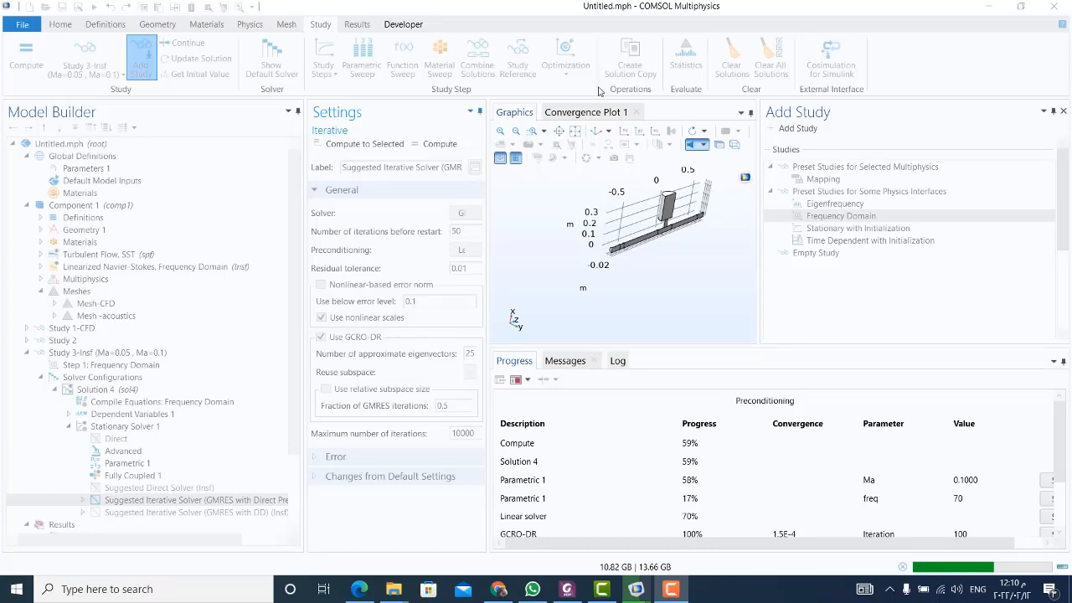
left_click(595, 114)
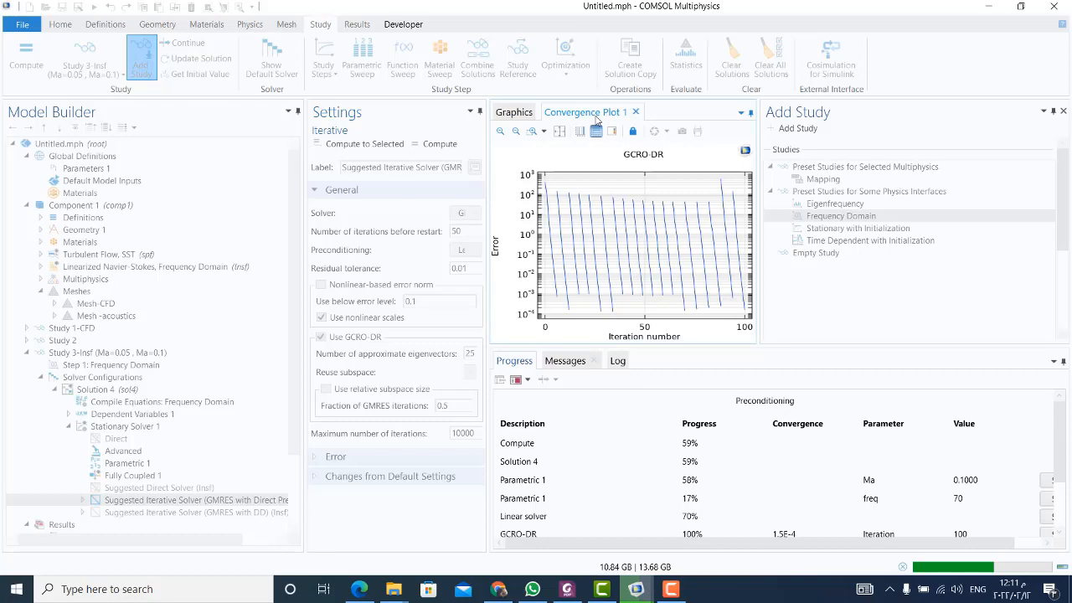
left_click(507, 111)
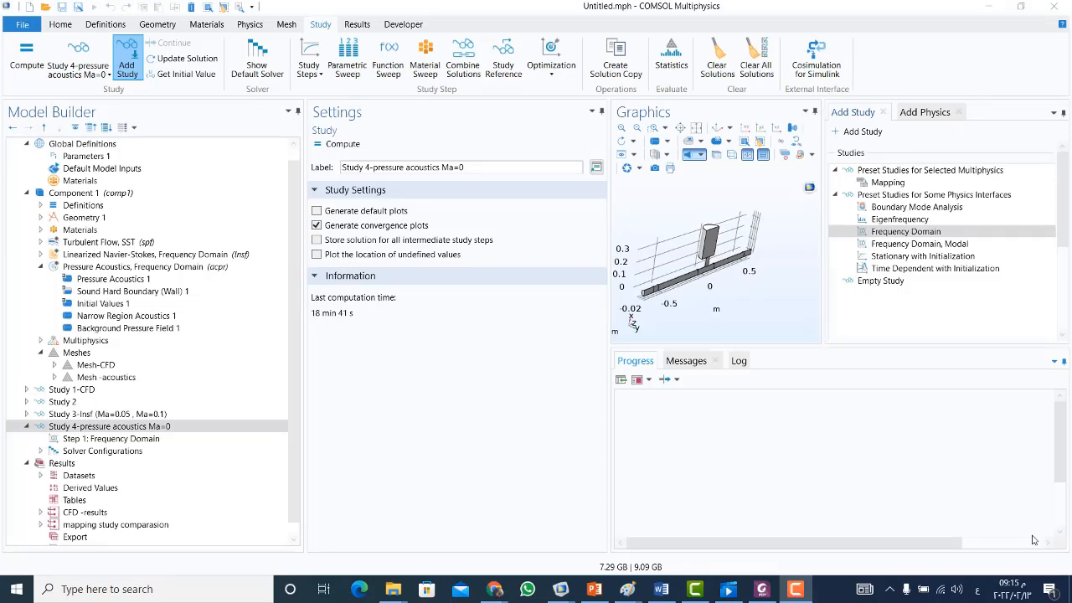
Step: Close the Add Study and Add Physics windows and add a 3D plot group to the results
left_click(883, 111)
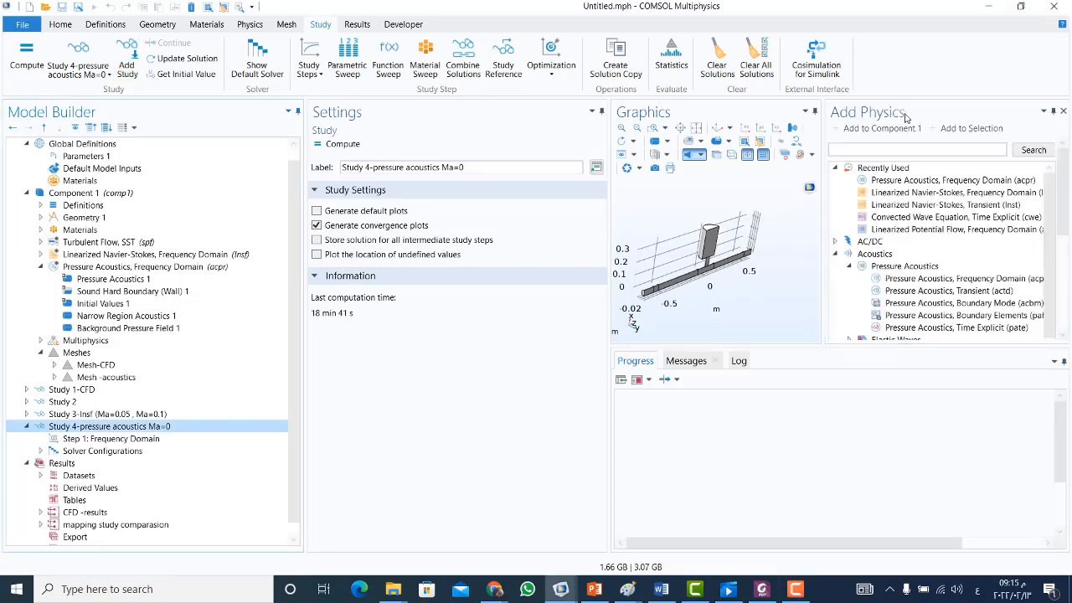
left_click(1067, 113)
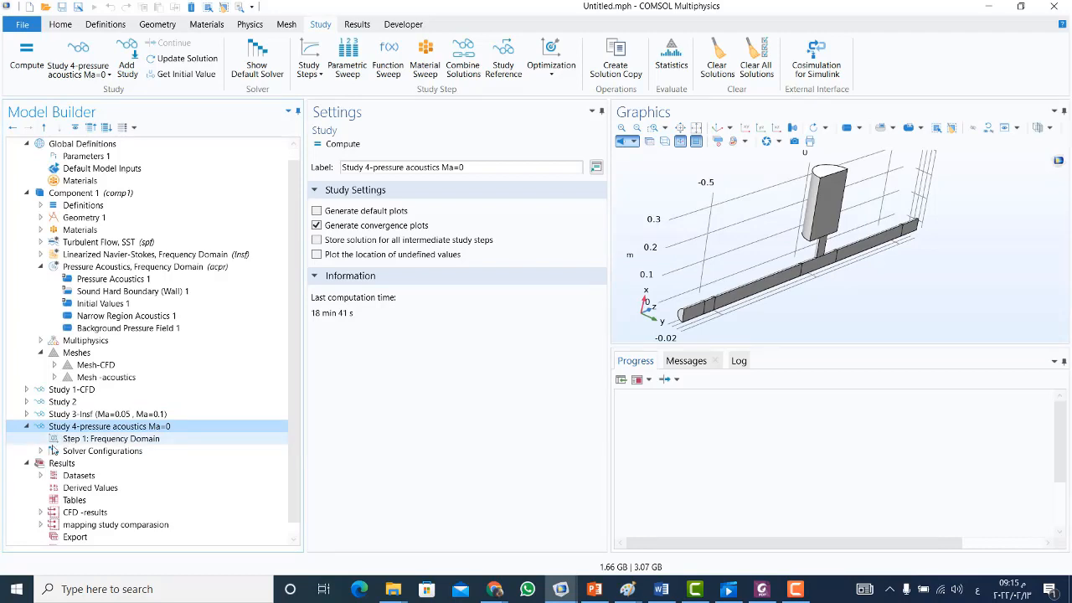
left_click(26, 463)
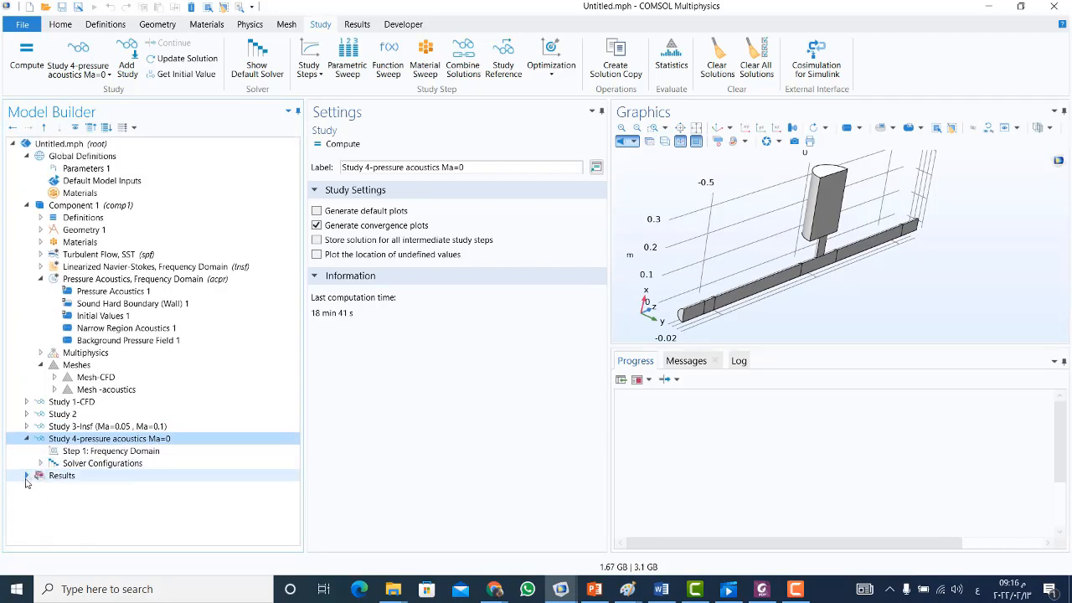
left_click(26, 476)
right_click(52, 477)
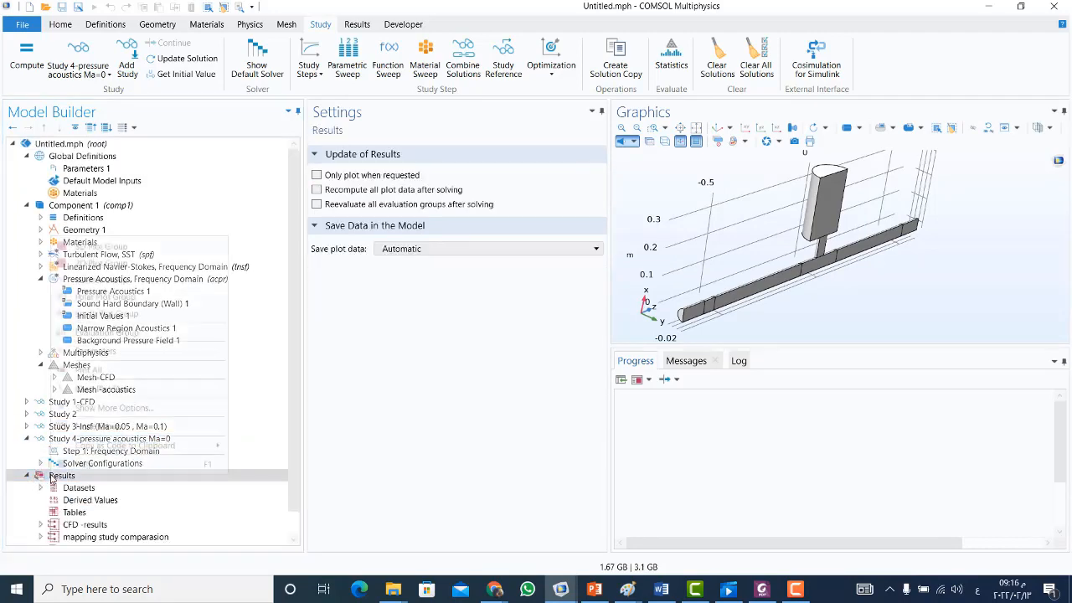
left_click(94, 246)
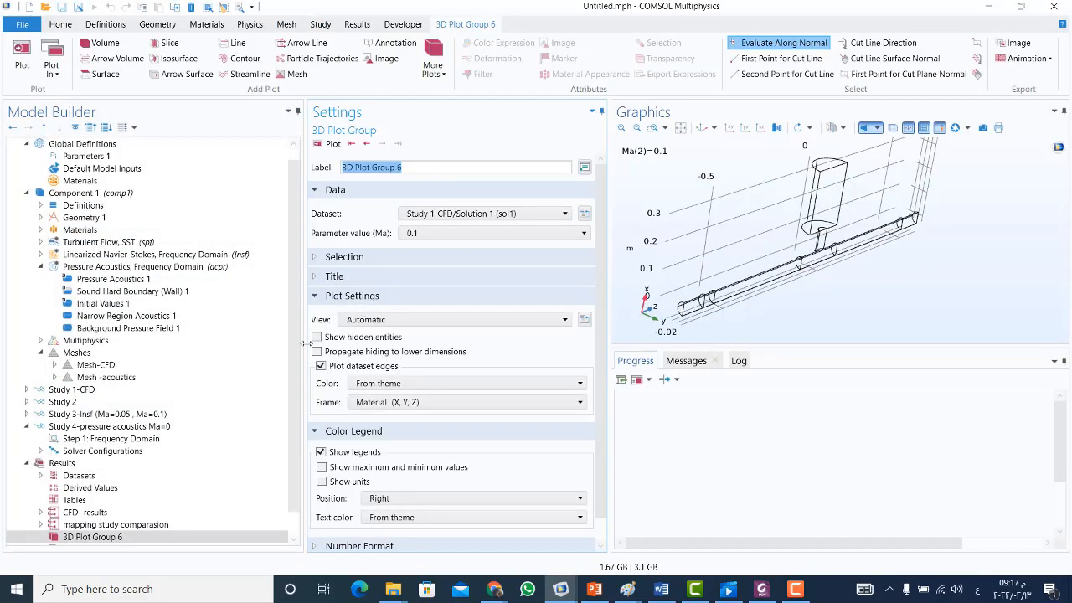
Step: Label the new 3D plot group "acoustic pressure Ma=0"
double_click(417, 166)
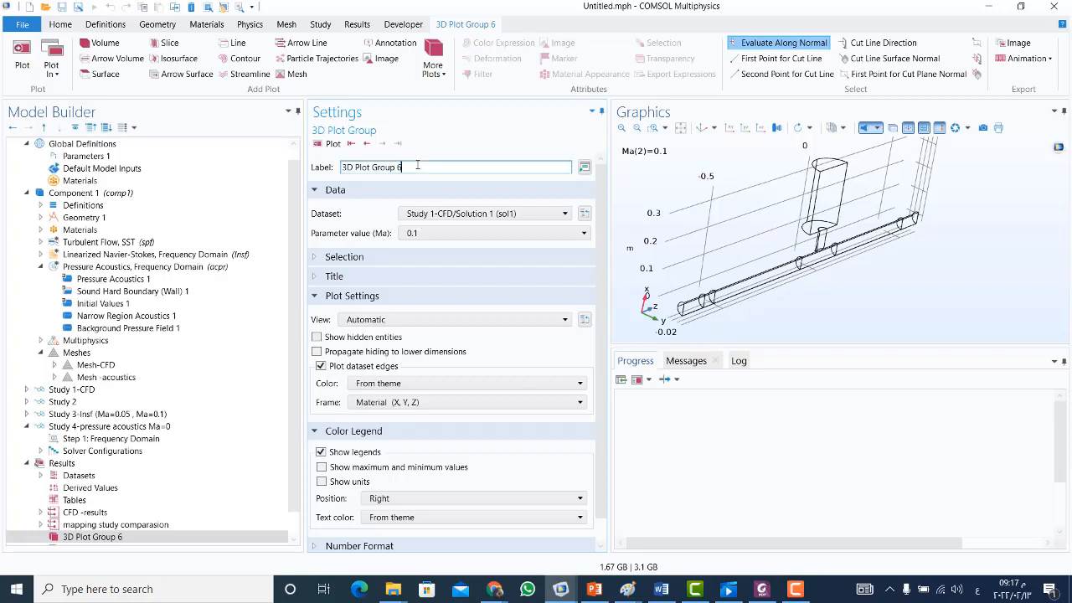
key("ctrl+a")
type("a")
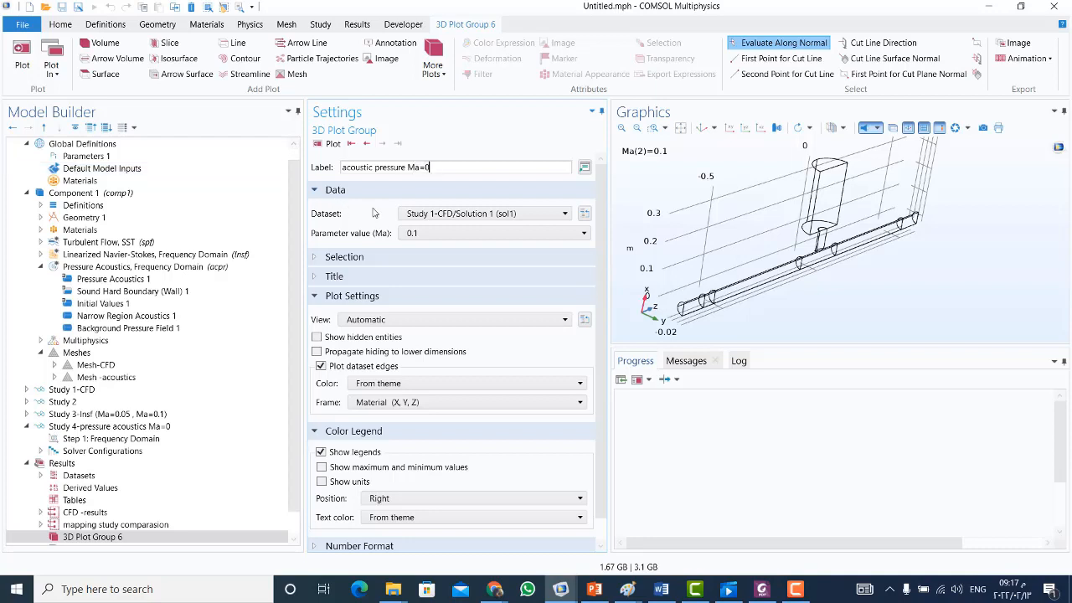
key("Return")
Step: Set the plot group's dataset to Study 4-pressure acoustics Ma=0/Solution 5 (sol5) and its frequency to 150 Hz
left_click(486, 214)
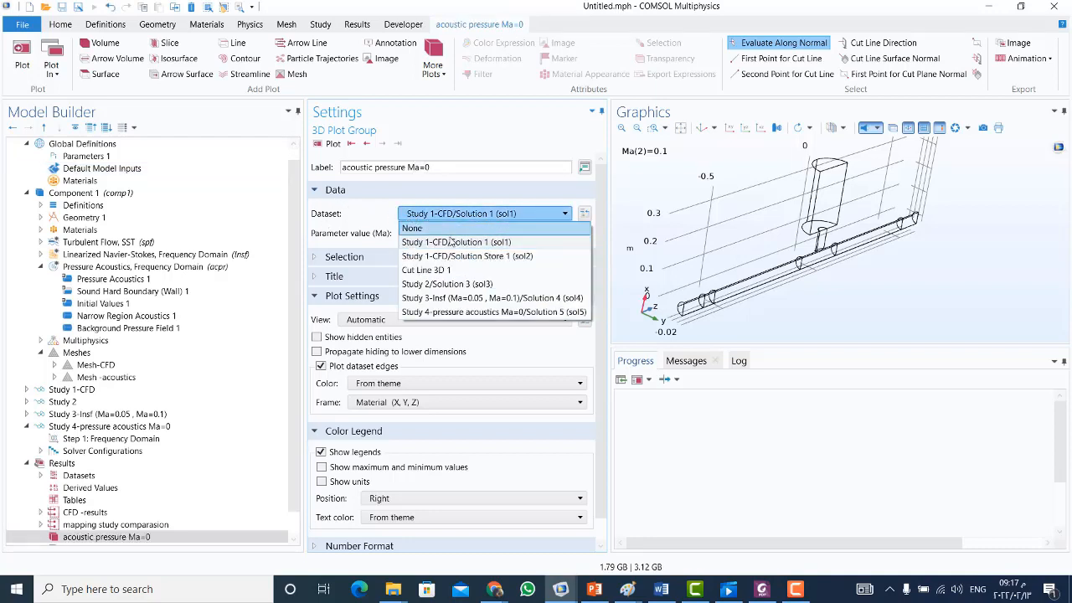
left_click(458, 311)
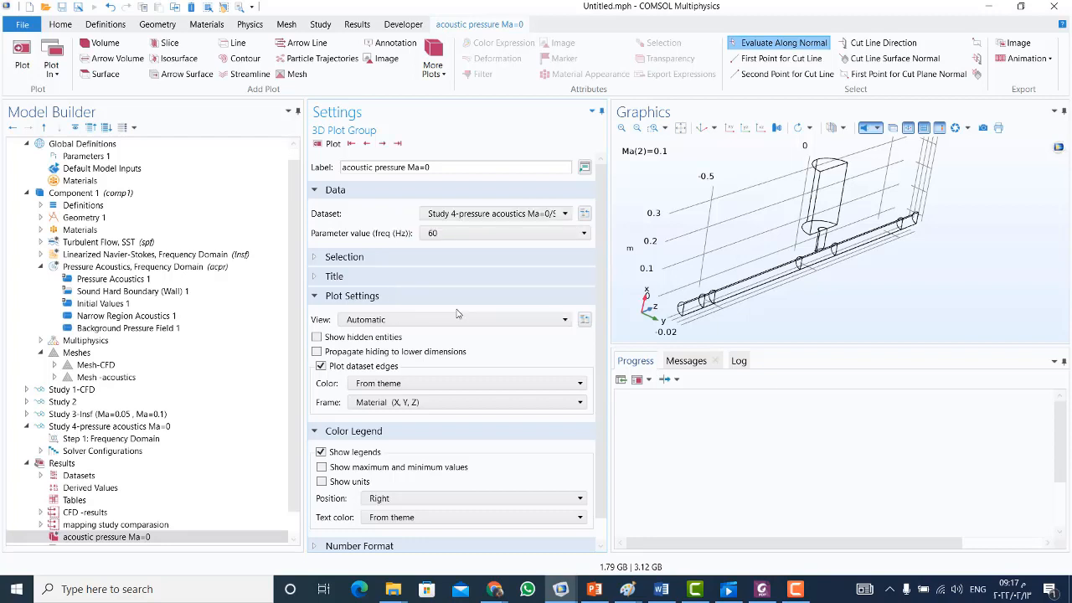
left_click(441, 234)
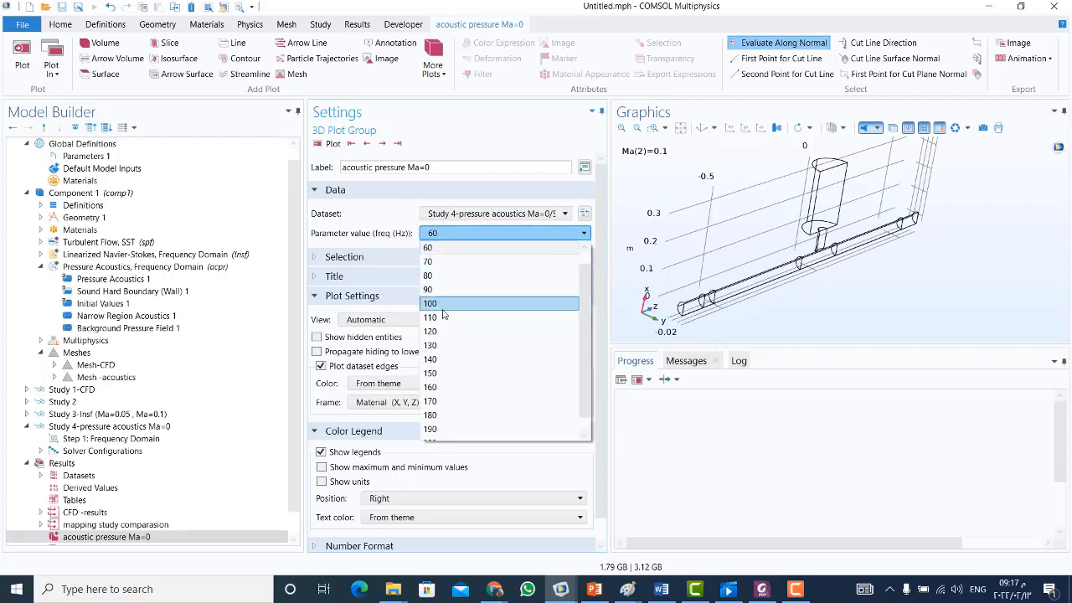
left_click(445, 373)
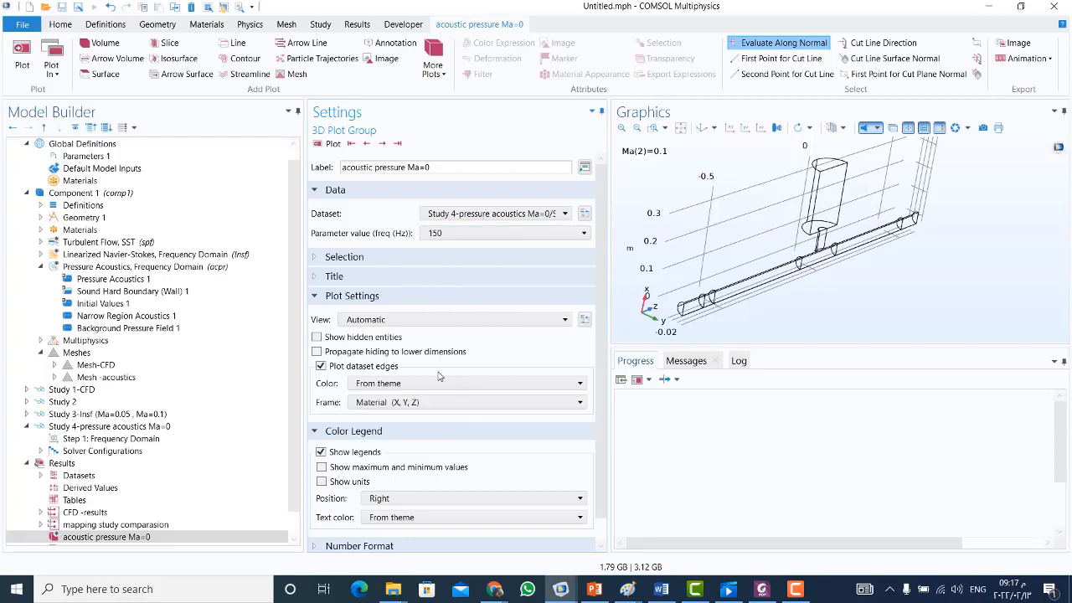
Step: Restrict the plot group to the duct, neck and cavity domains 3, 4, 5, 7 and 8, and apply the selection to dataset edges
left_click(329, 259)
left_click(440, 284)
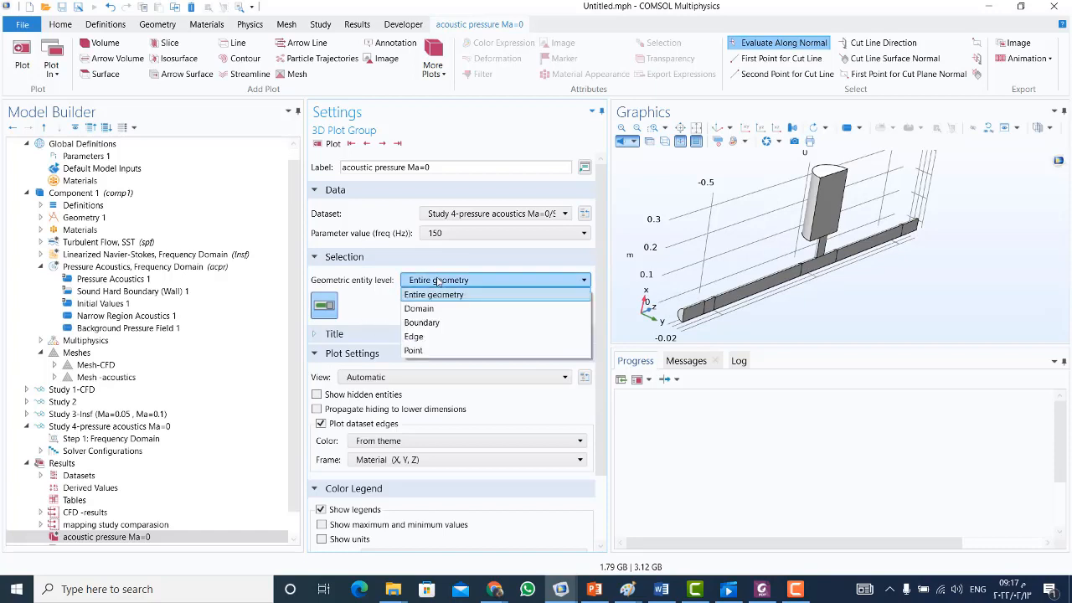
left_click(442, 310)
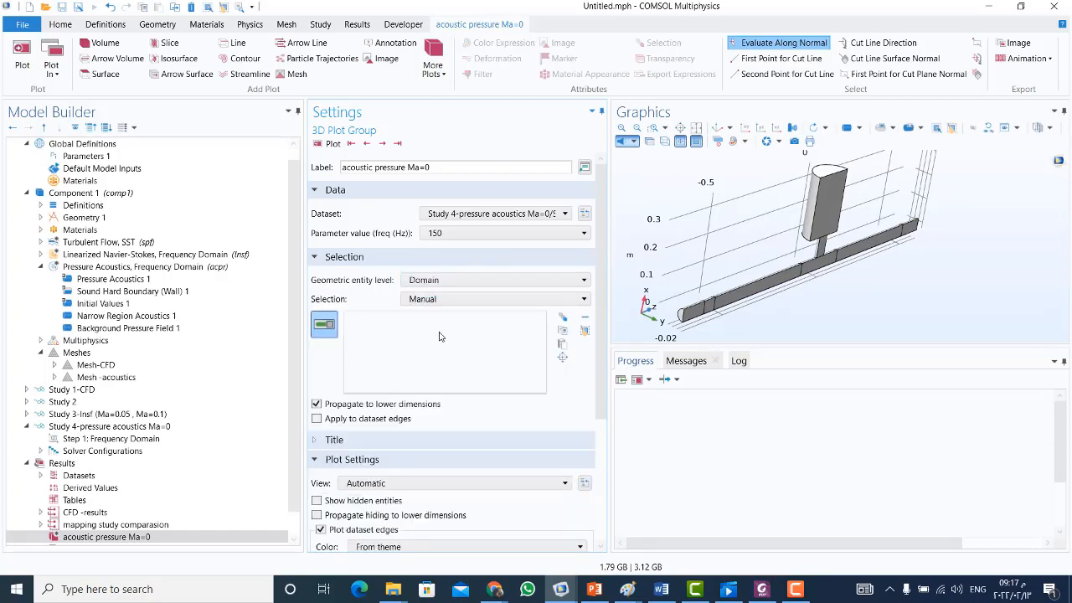
left_click(758, 295)
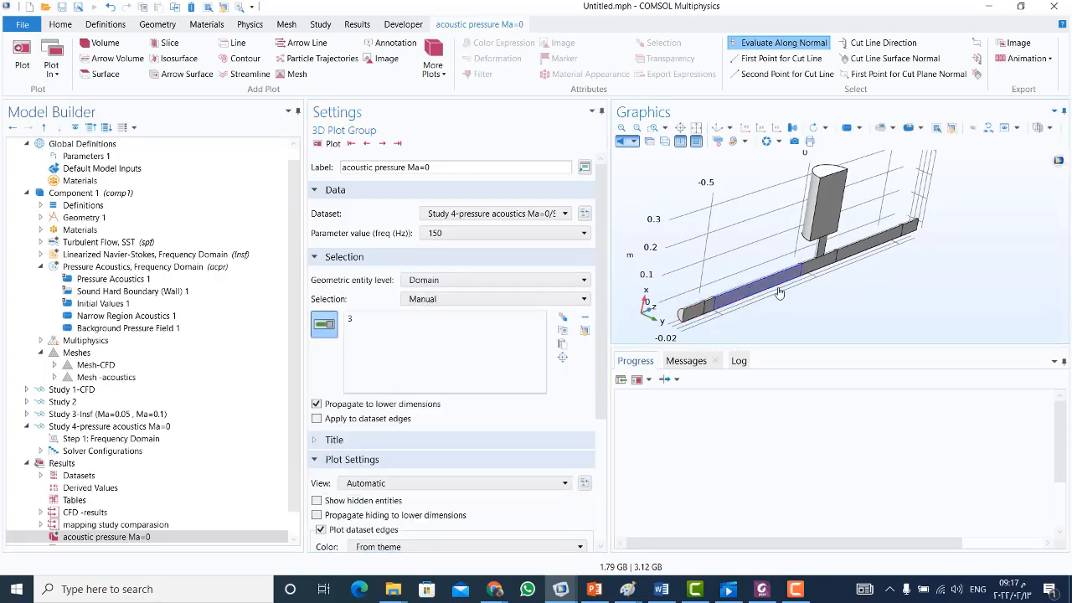
left_click(825, 267)
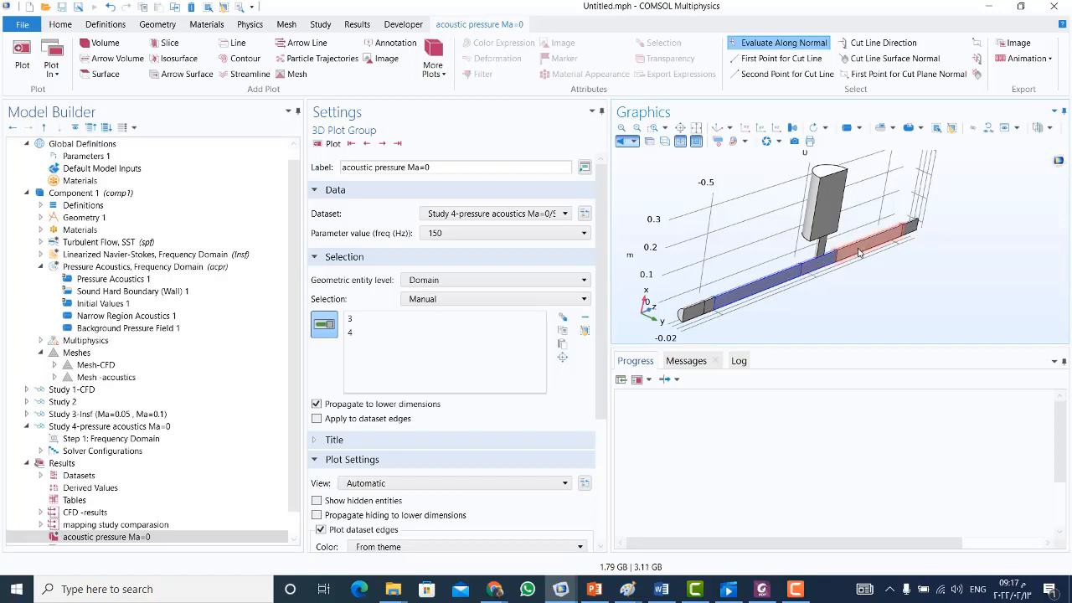
left_click(860, 253)
left_click(823, 246)
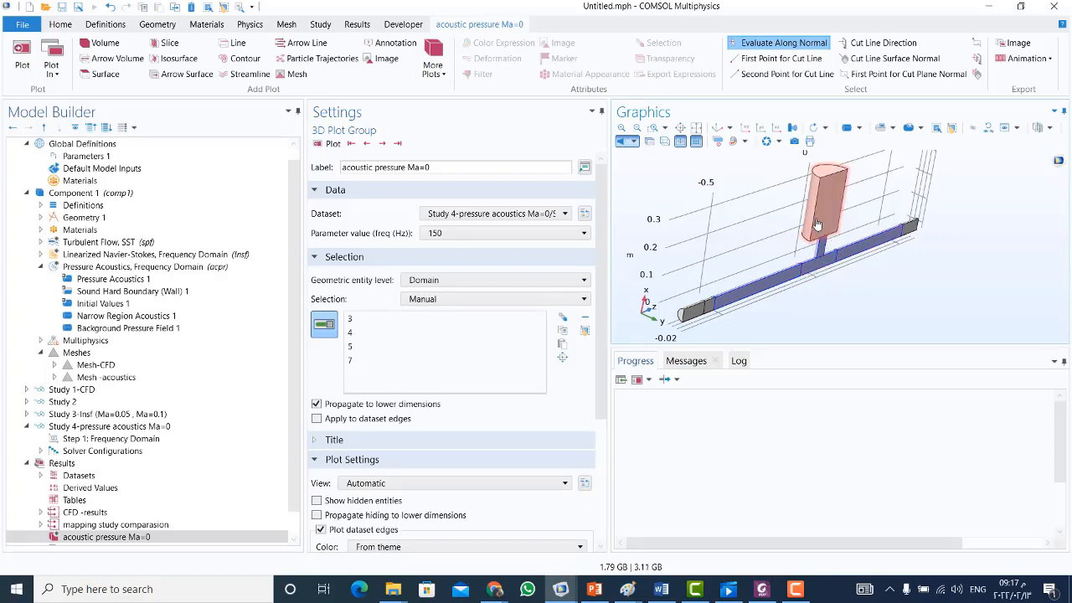
left_click(819, 224)
scroll(335, 411, "down", 3)
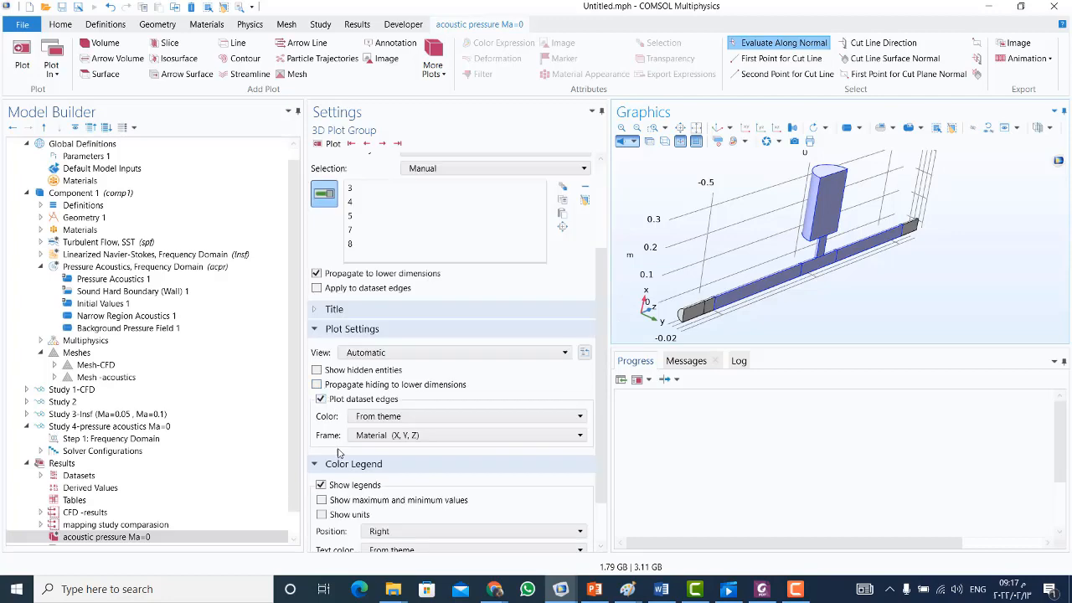
left_click(318, 289)
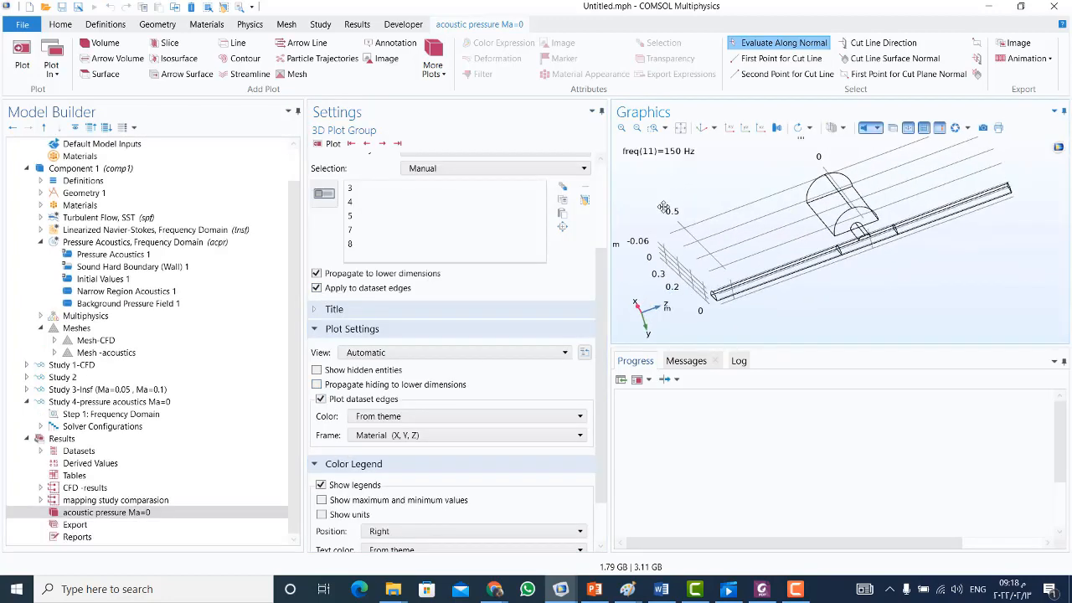
Step: Add a surface plot to the "acoustic pressure Ma=0" group and set its expression to the total acoustic pressure, acpr.p_t
left_click_drag(665, 209, 704, 163)
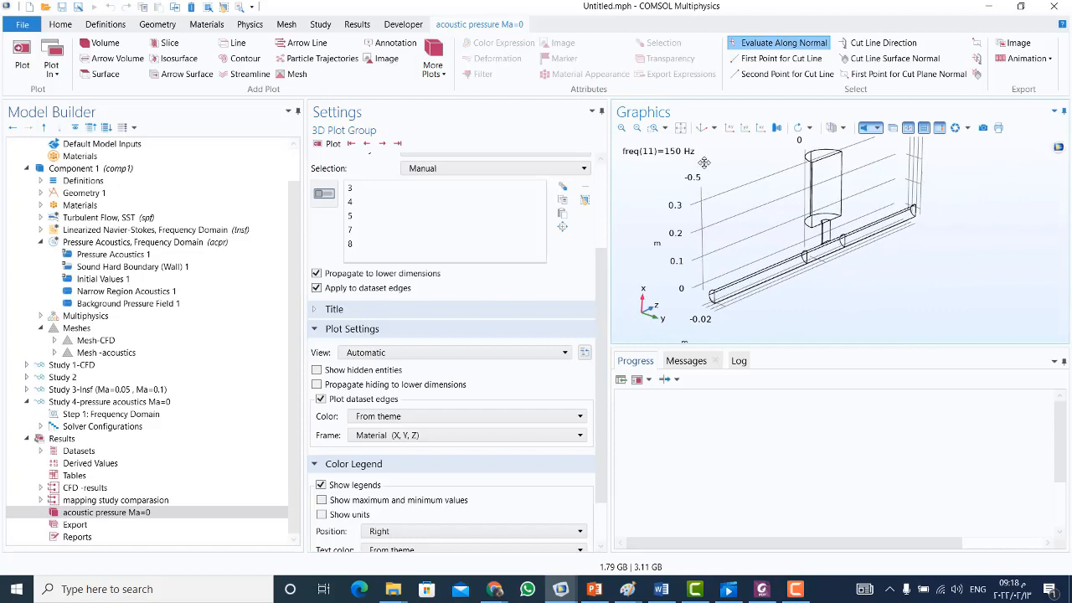
right_click(80, 512)
left_click(120, 82)
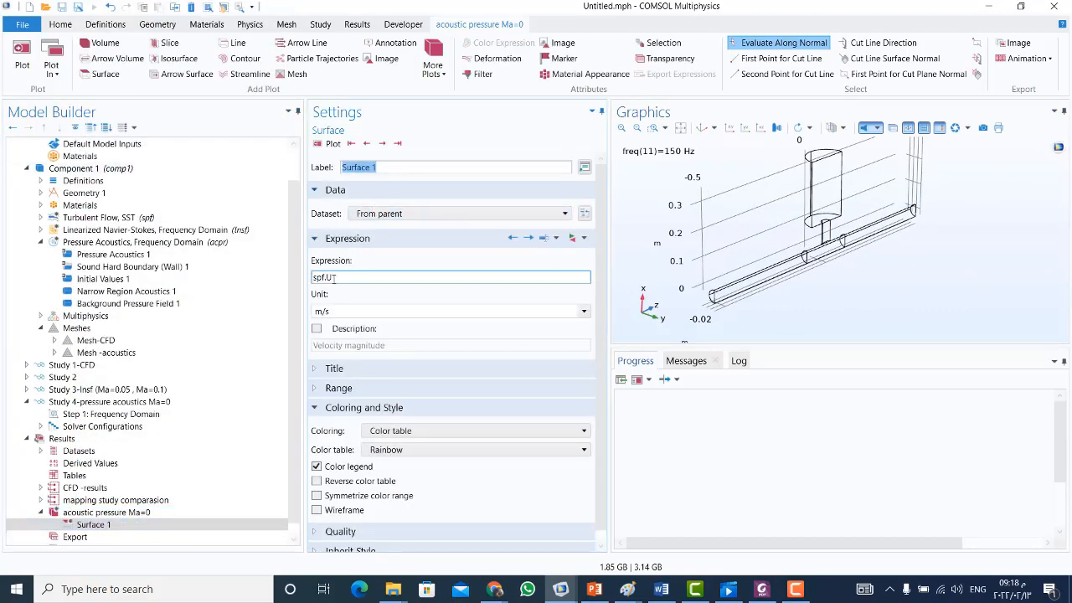
left_click_drag(336, 277, 308, 281)
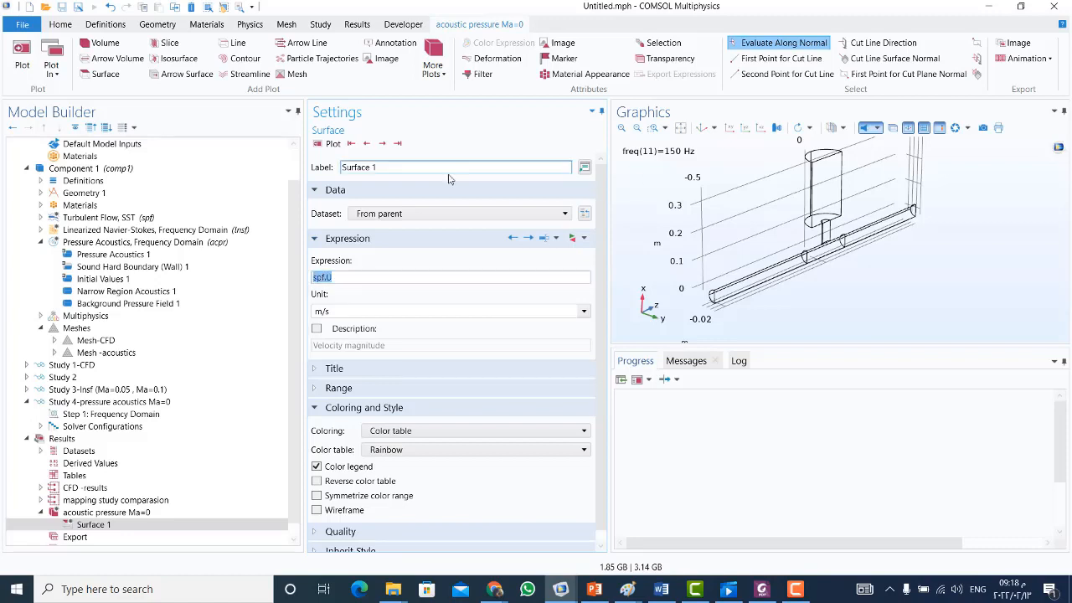
left_click(553, 238)
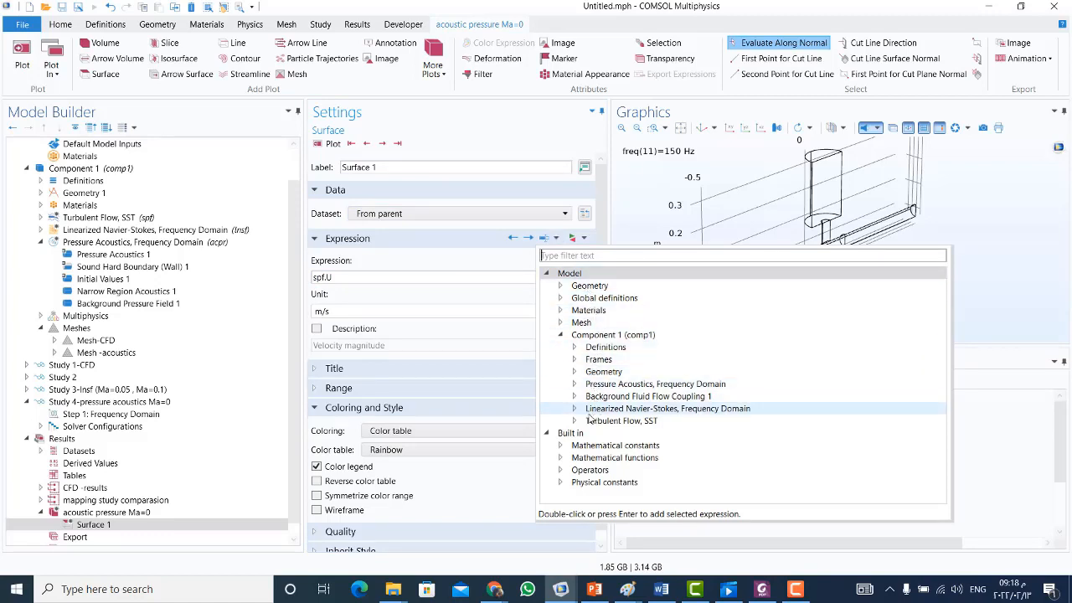
left_click(576, 384)
left_click(588, 361)
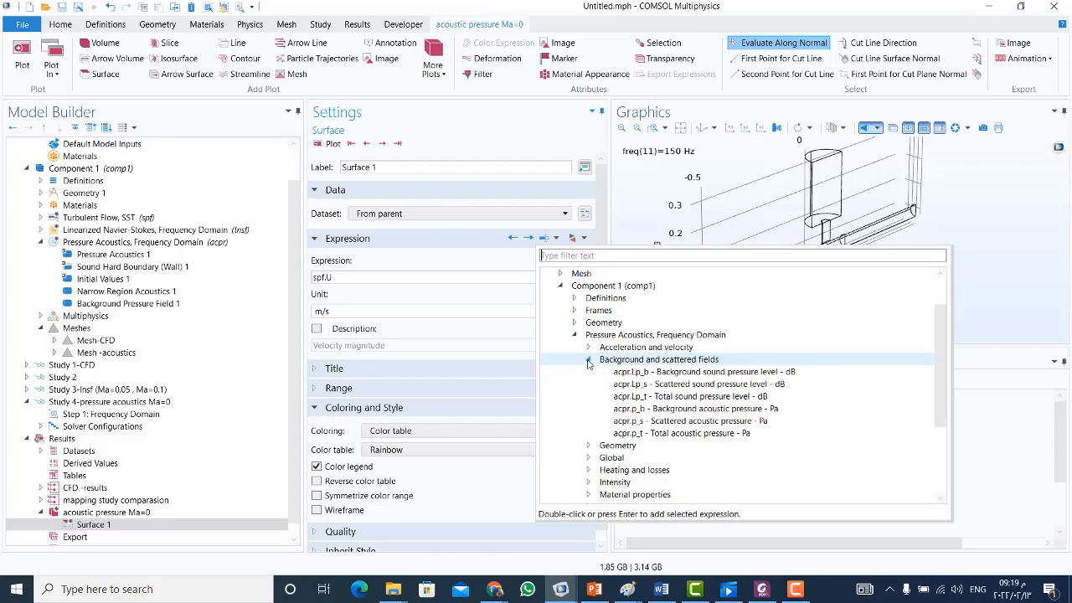
double_click(640, 433)
Step: Use the Wave color table with a symmetrized color range for the total acoustic pressure surface and plot it
scroll(330, 457, "down", 1)
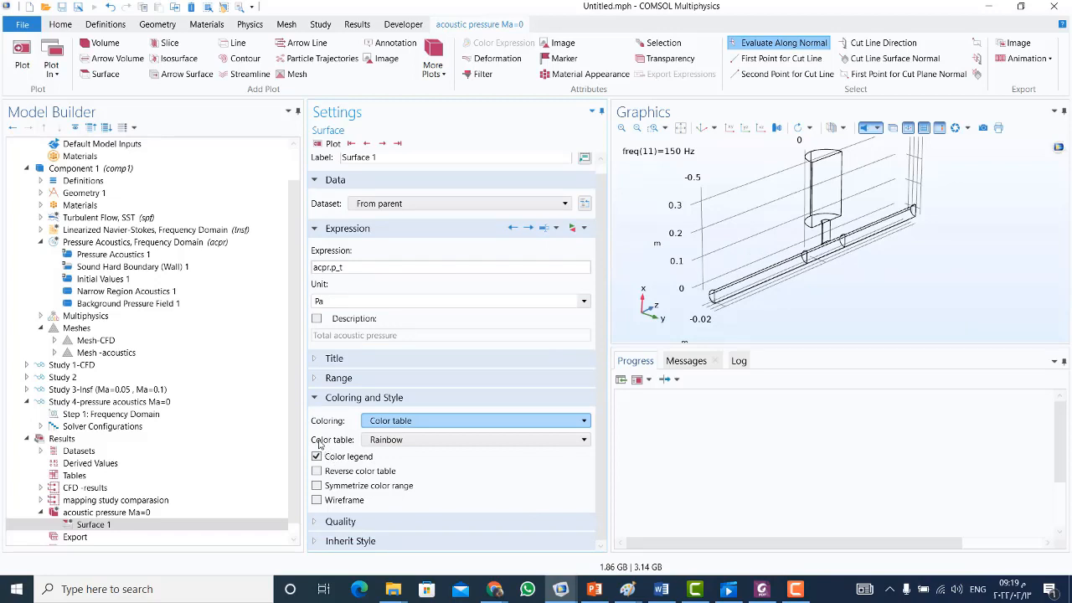
left_click(397, 441)
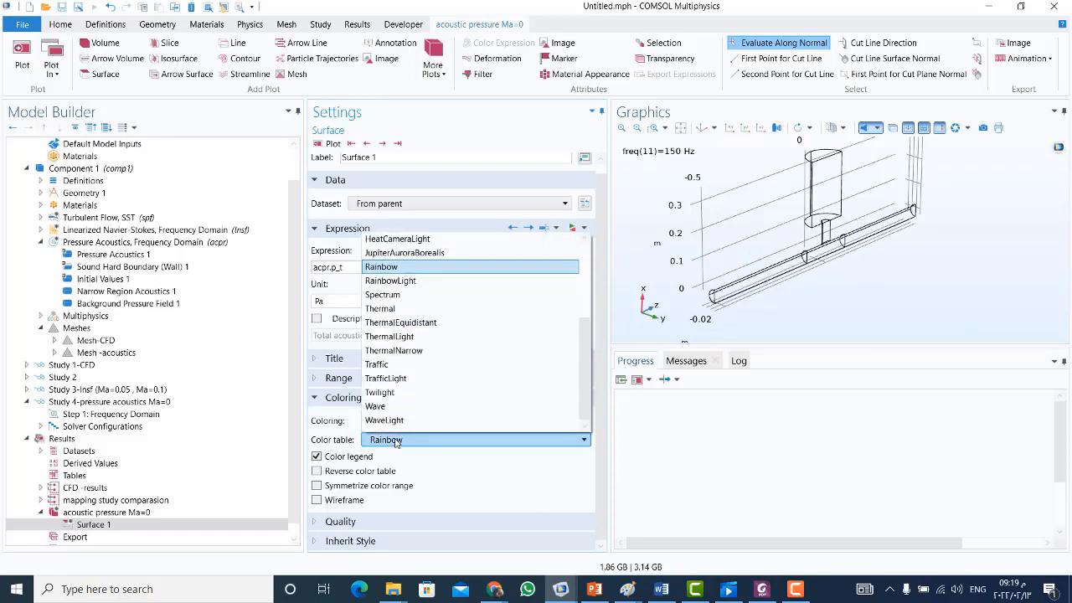
left_click(386, 406)
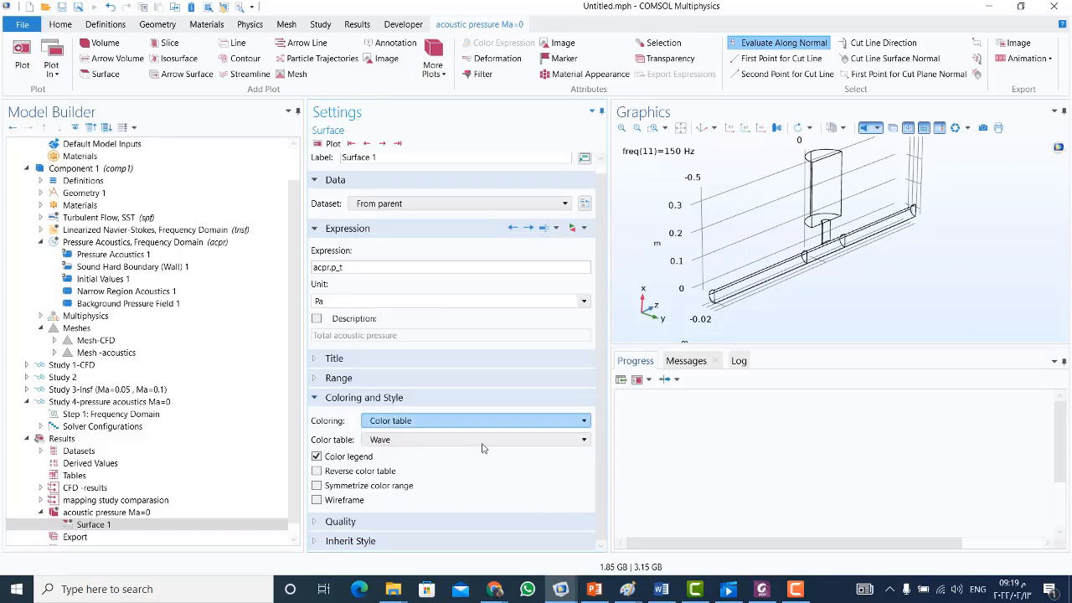
left_click(318, 486)
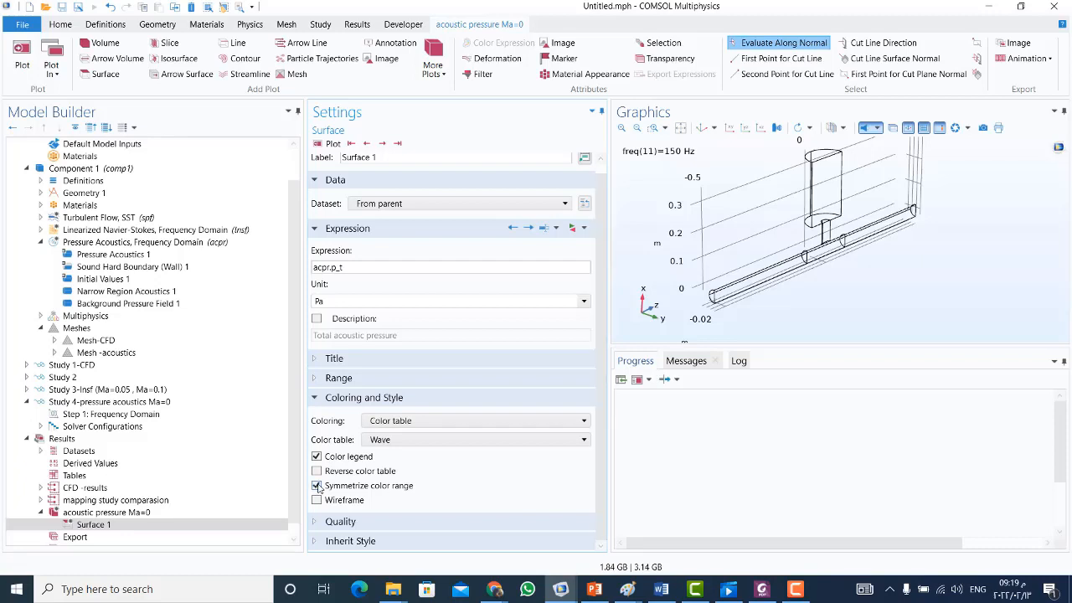
left_click(327, 145)
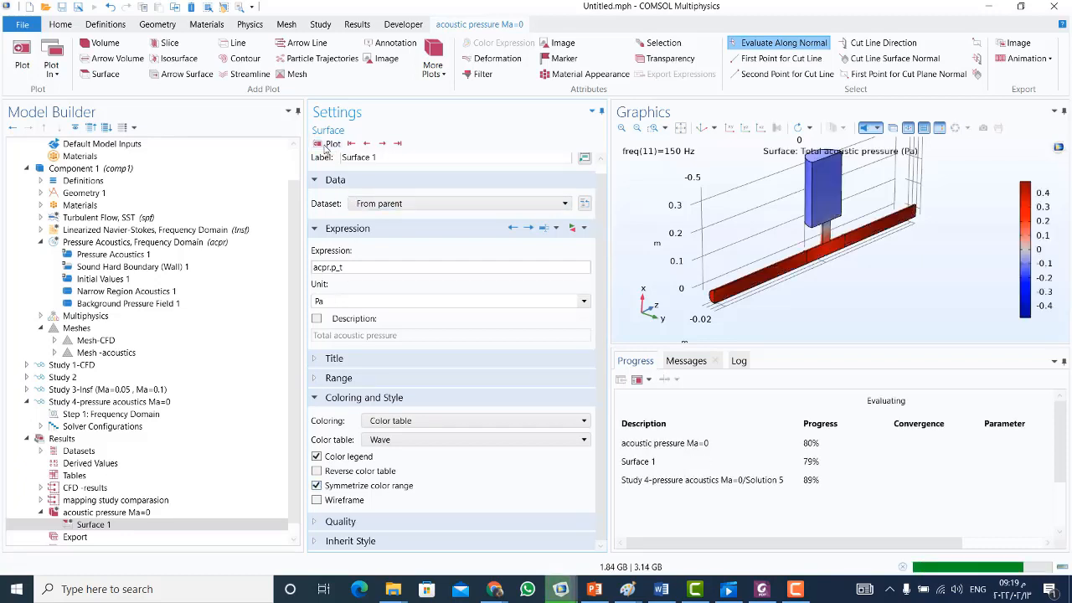
Step: Turn the resonator toward a side view and shrink the Progress window to enlarge the graphics area
left_click_drag(785, 286, 769, 277)
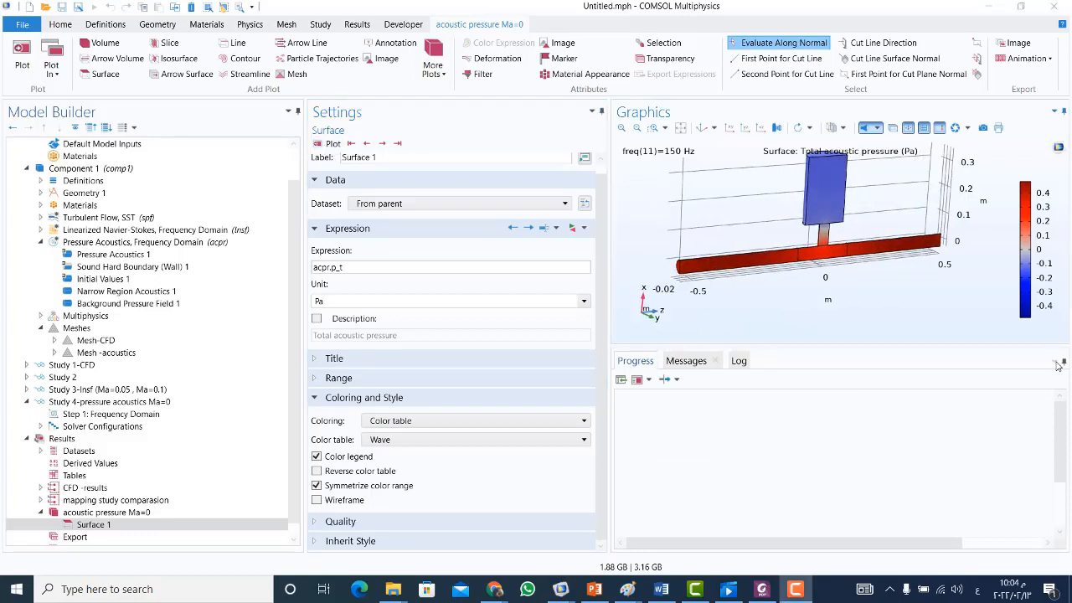
left_click(1054, 361)
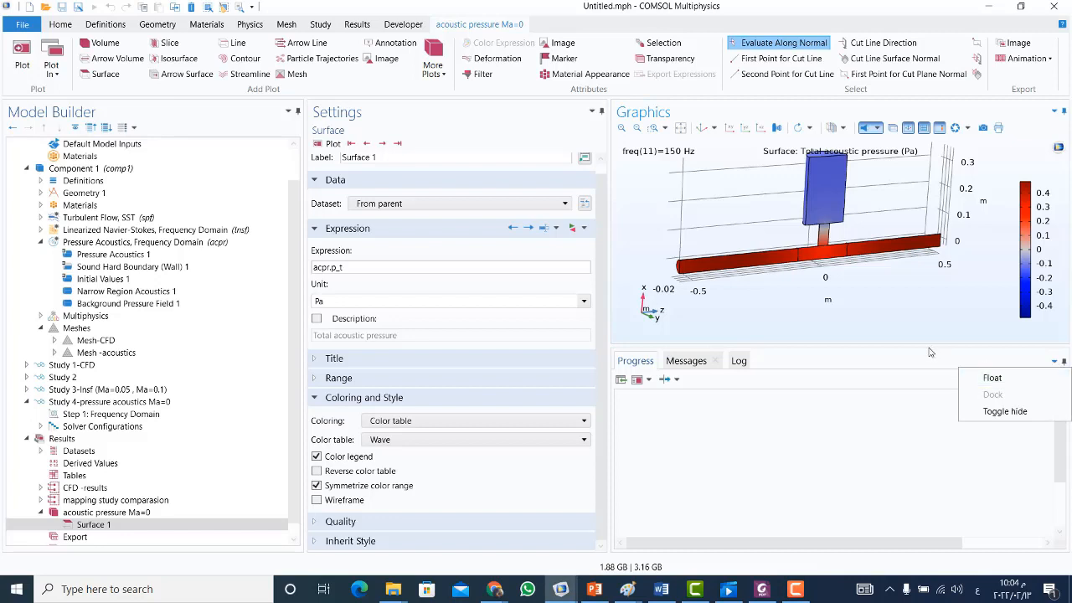
left_click(1006, 412)
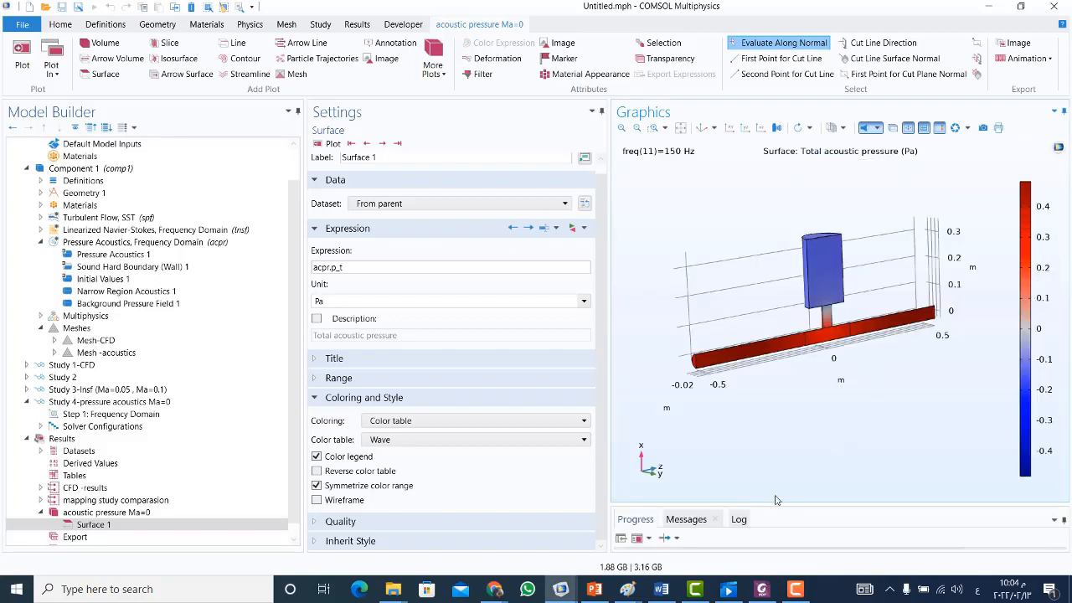
Step: Duplicate the "acoustic pressure Ma=0" plot group, and duplicate the resulting copy once more
left_click(40, 512)
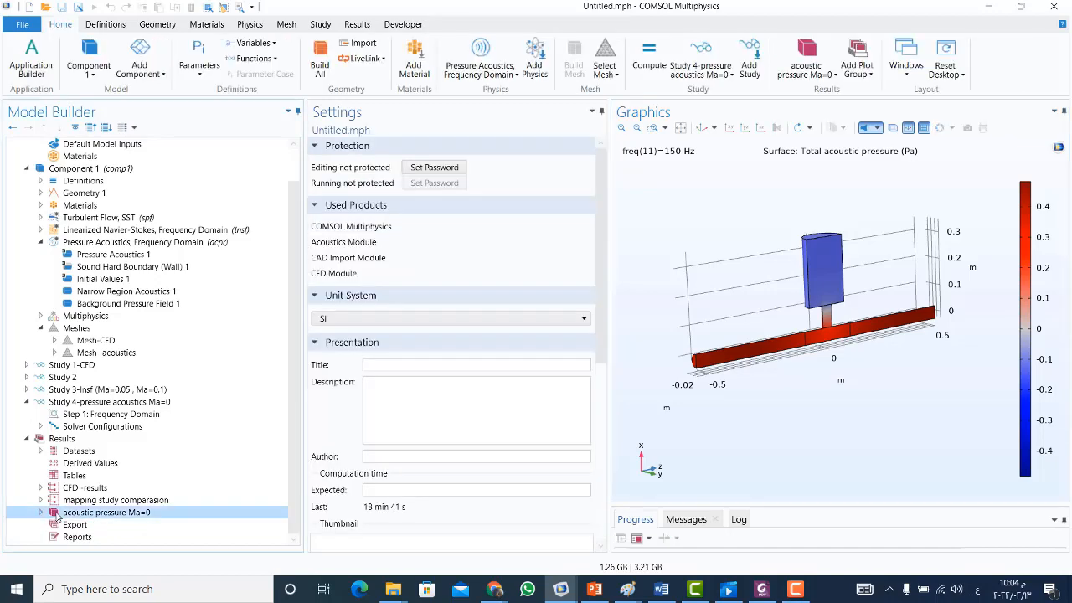
right_click(53, 513)
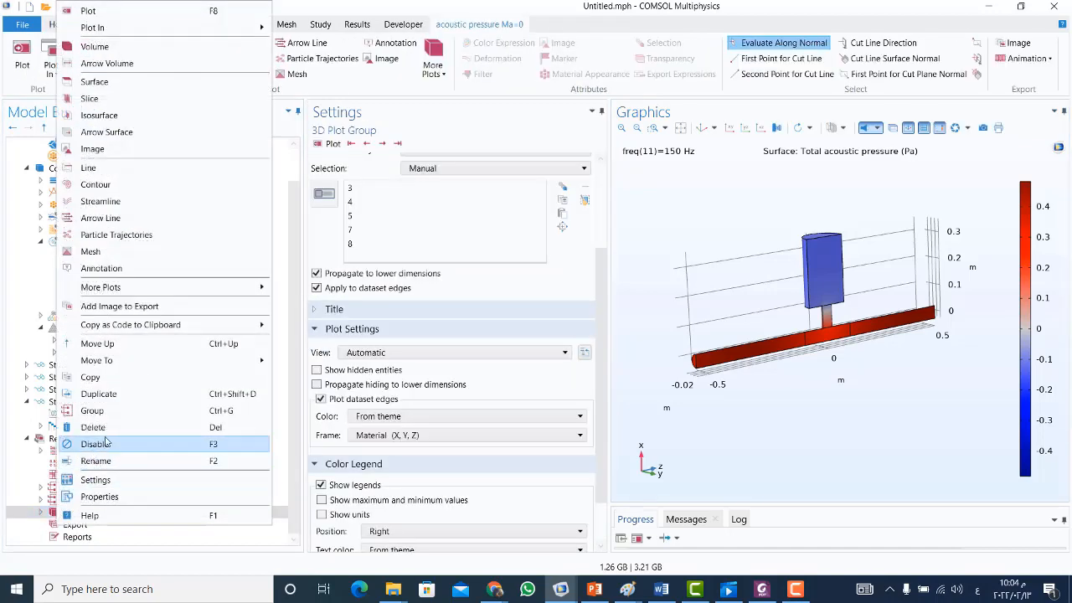
left_click(99, 394)
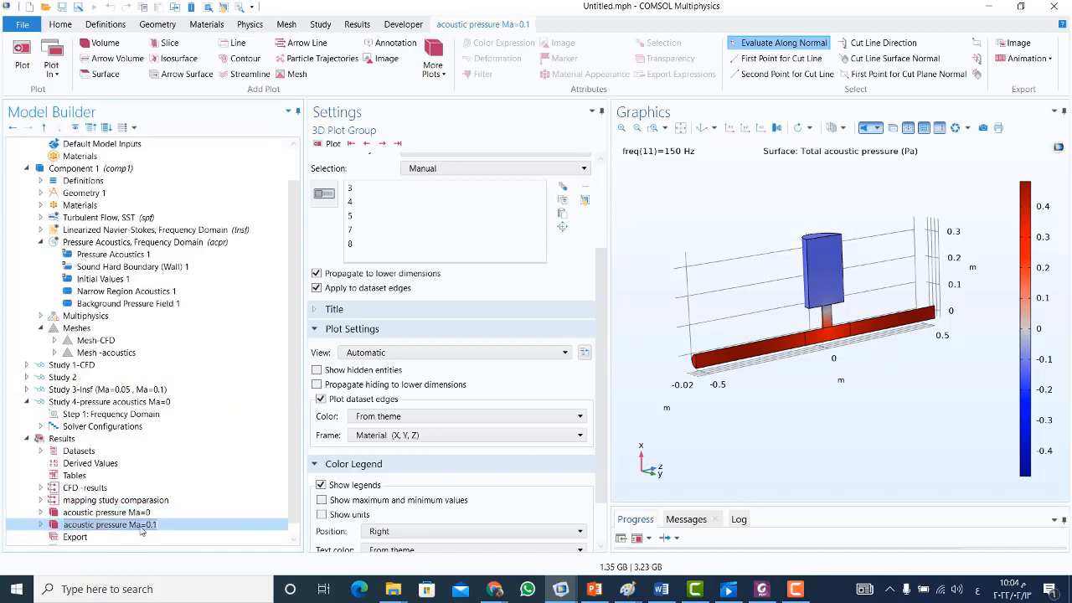
key("ctrl+shift+d")
Step: Label the first copy of the plot group "acoustic pressure Ma=0.05"
left_click_drag(601, 301, 602, 211)
left_click(449, 168)
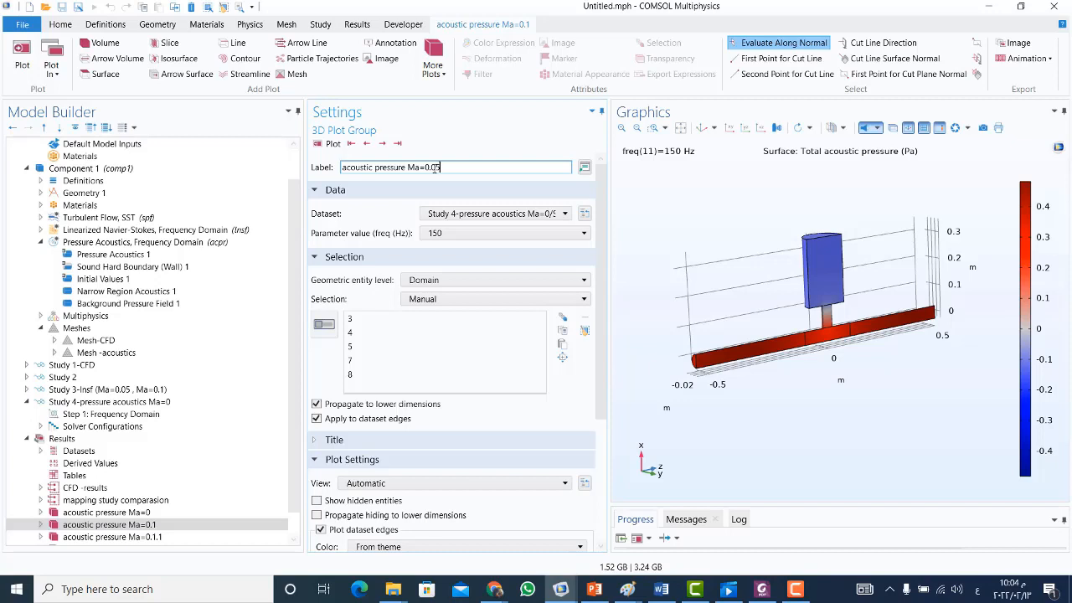
type("05")
key("Return")
Step: Set the Ma=0.05 plot group's dataset to Study 3-lnsf (Ma=0.05 , Ma=0.1)/Solution 4 (sol4), with Ma 0.05 and frequency 150 Hz
left_click(461, 217)
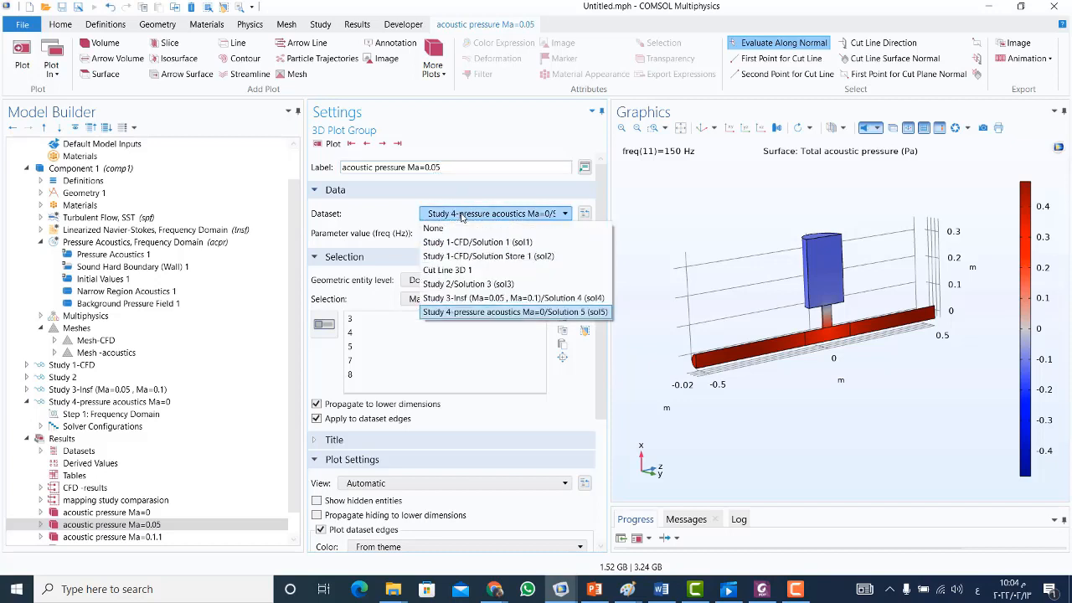
left_click(490, 298)
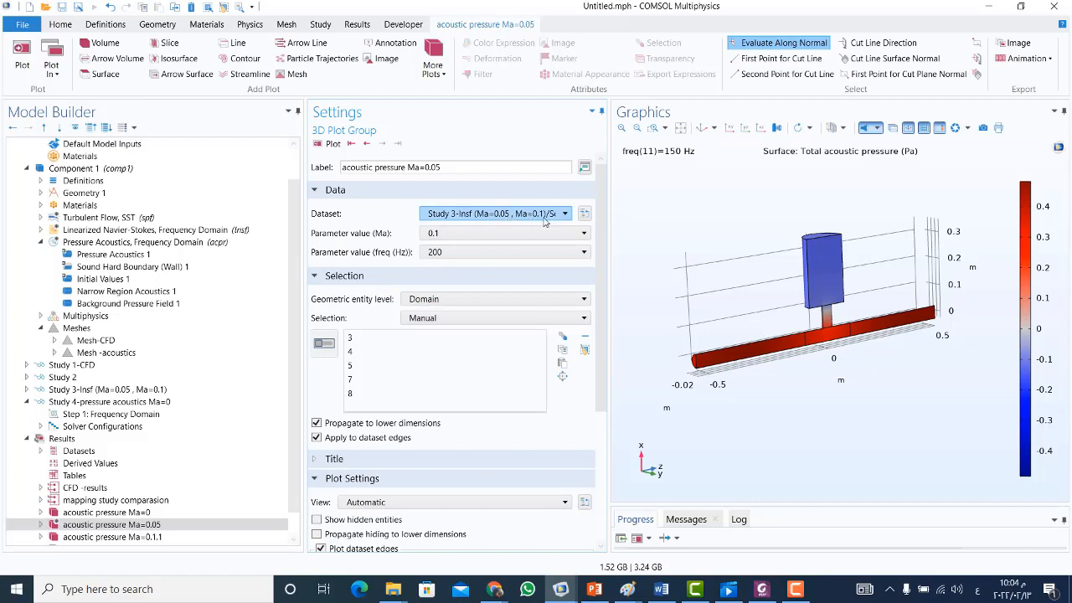
left_click(442, 236)
left_click(443, 249)
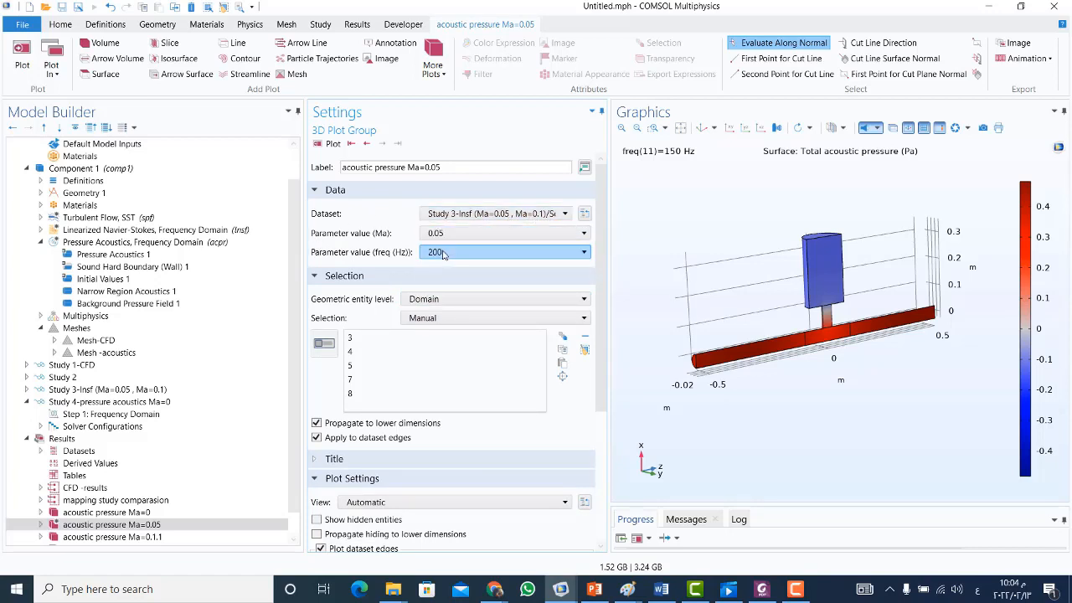
left_click(440, 254)
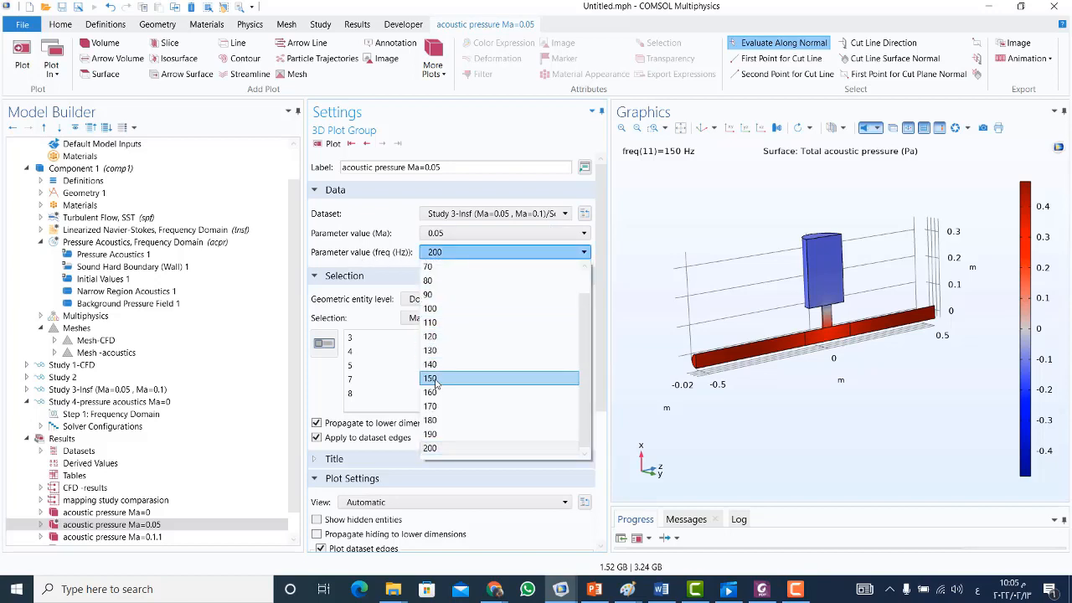
left_click(438, 379)
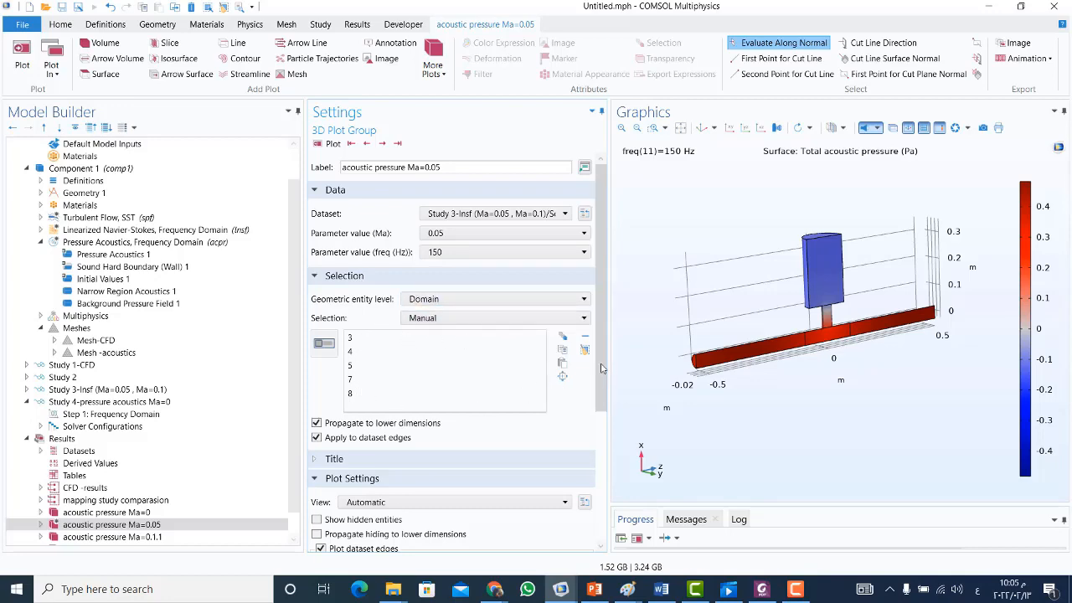
left_click_drag(601, 369, 600, 490)
Step: Change the Ma=0.05 group's surface expression to the linearized Navier-Stokes total acoustic pressure, lnsf.p_t, and plot it
left_click(46, 525)
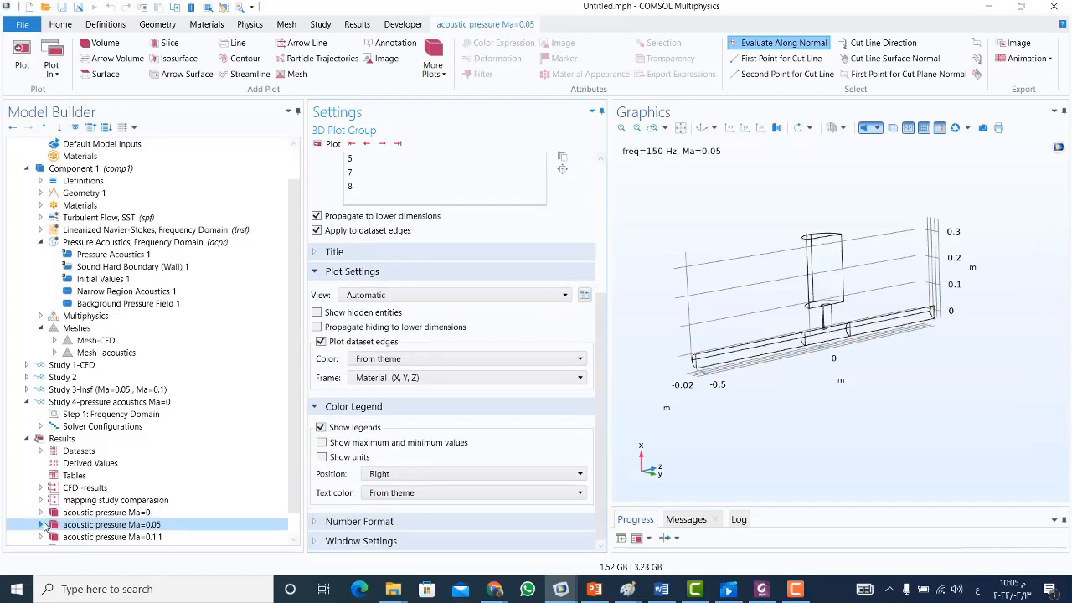
left_click(42, 524)
left_click(90, 537)
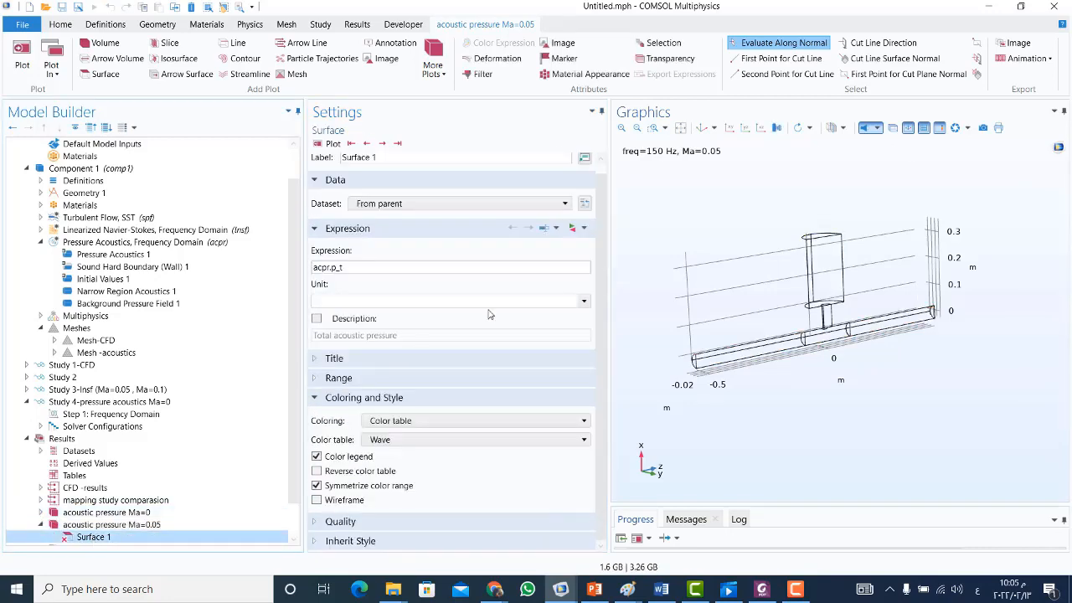
left_click(347, 267)
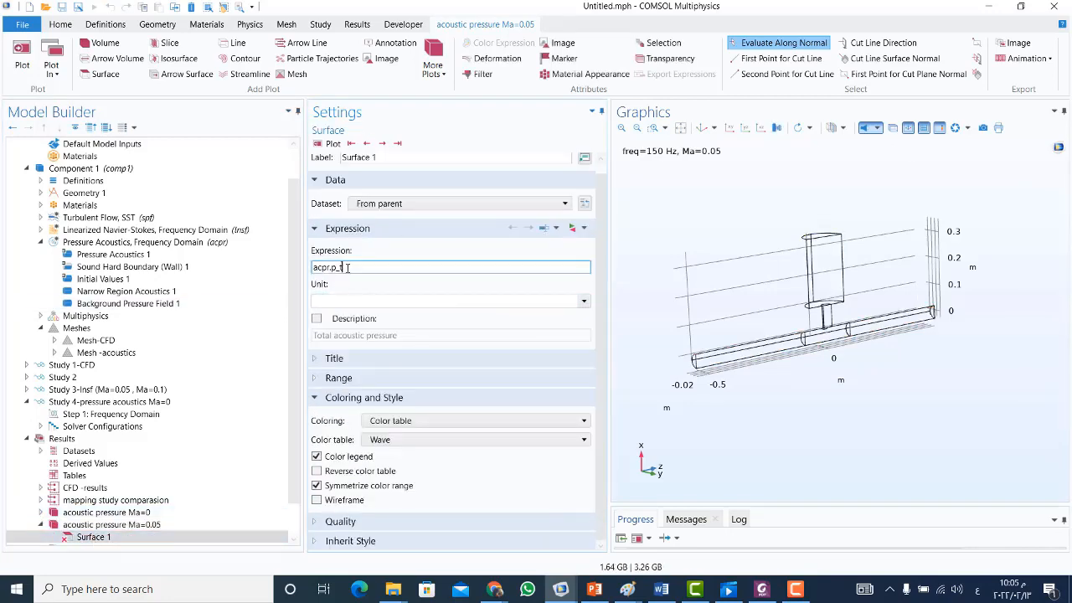
double_click(347, 267)
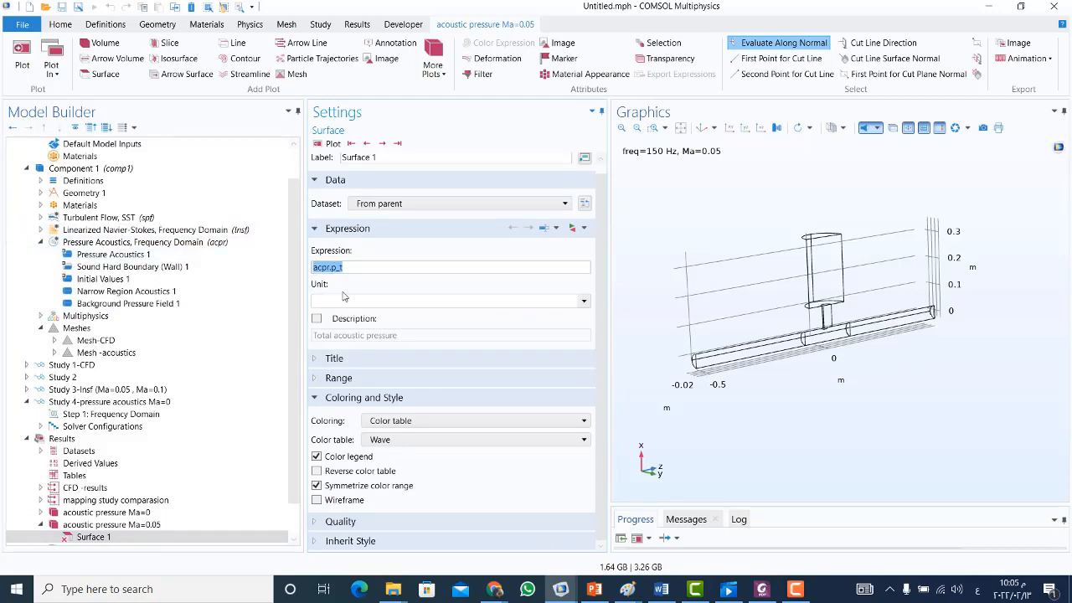
left_click(555, 229)
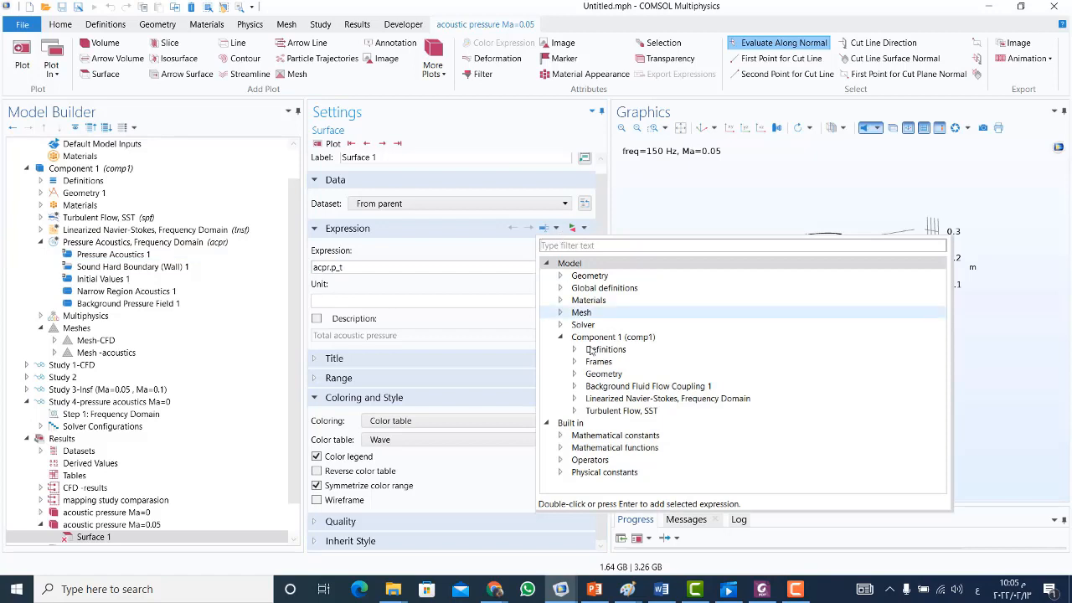
left_click(575, 399)
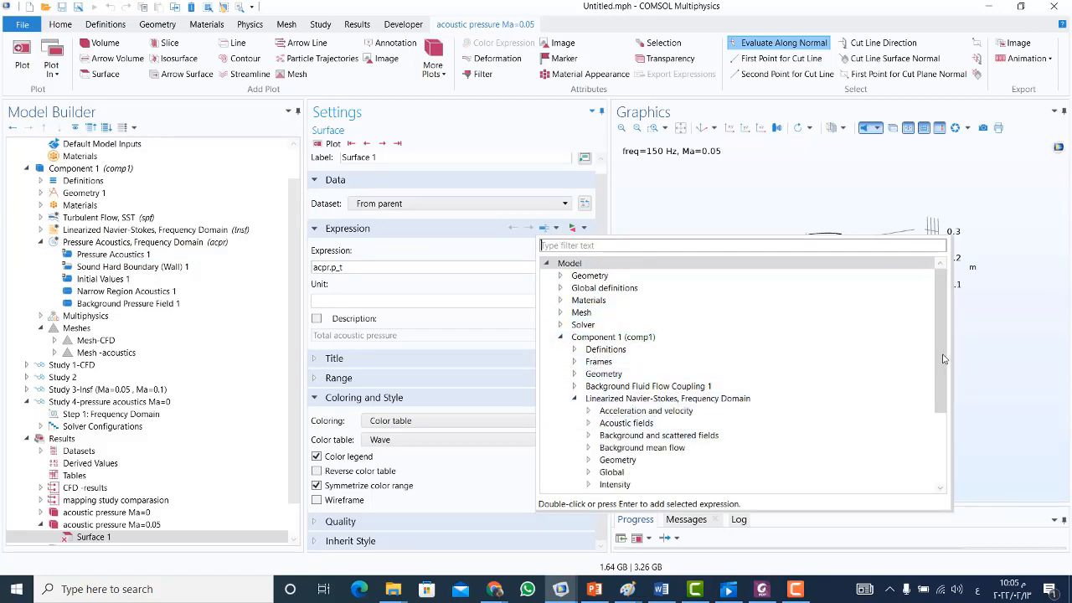
scroll(942, 335, "down", 3)
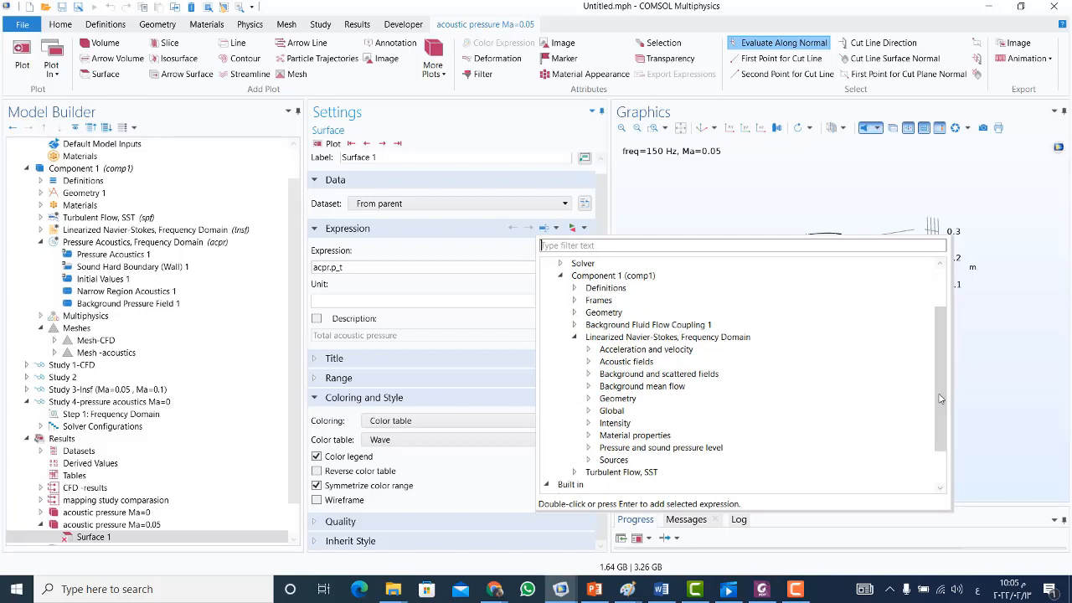
left_click(589, 374)
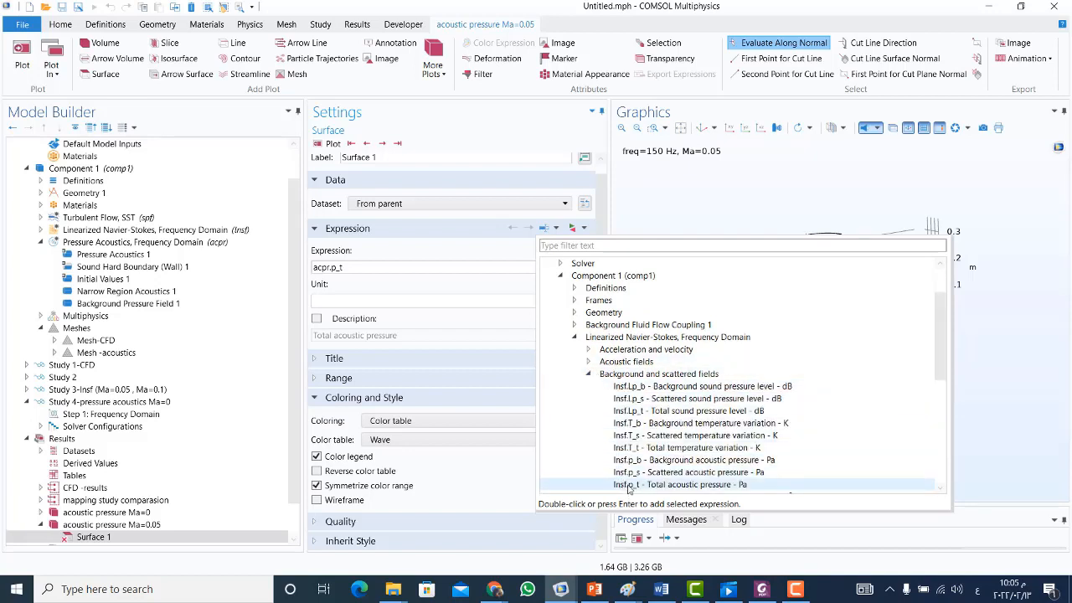
double_click(629, 484)
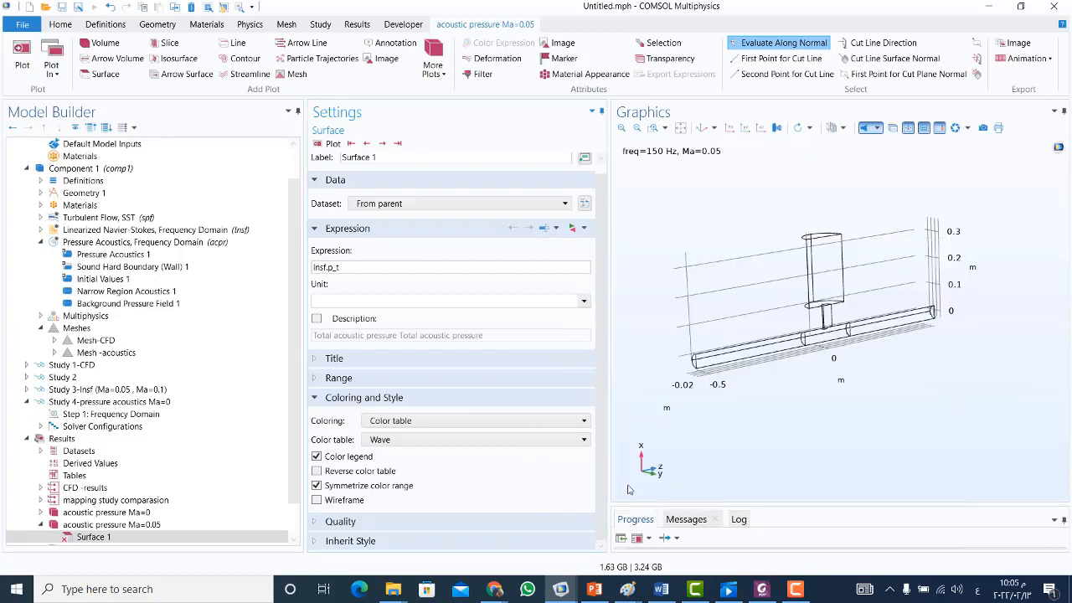
left_click(314, 266)
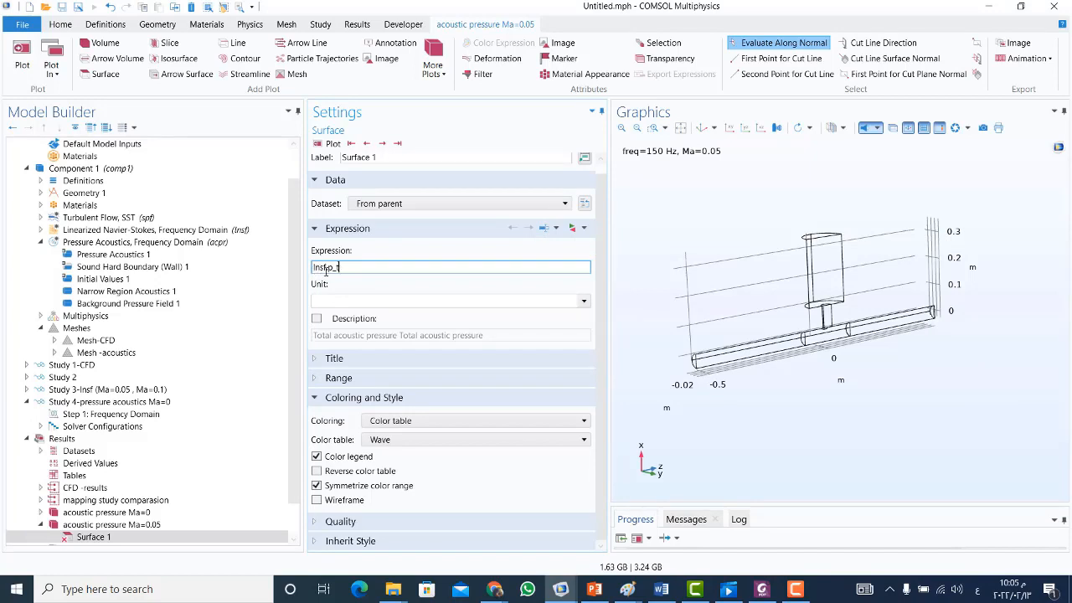
left_click(330, 143)
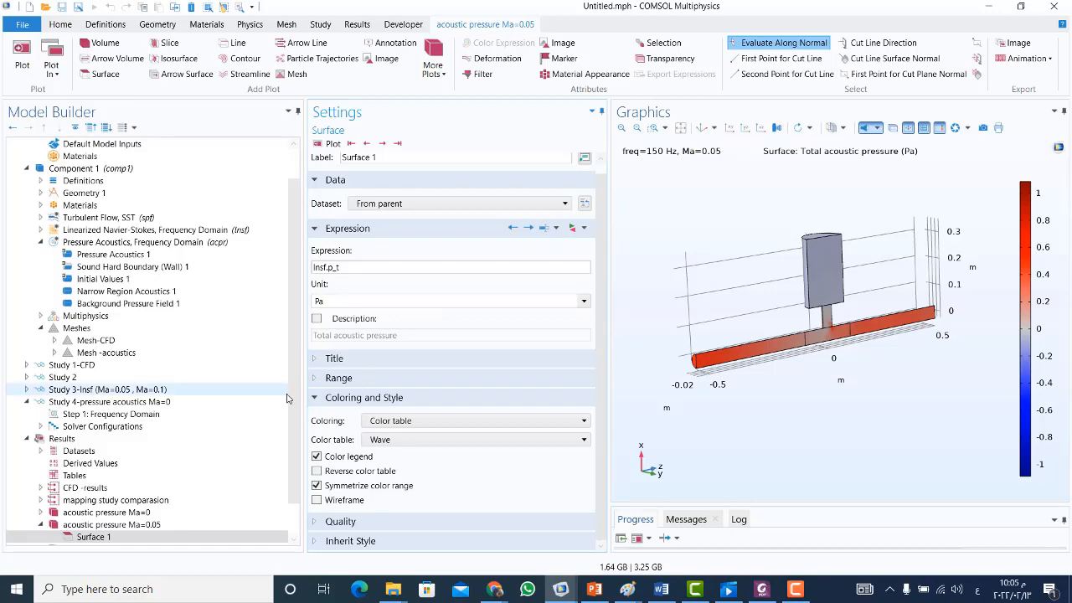
Step: Duplicate the "acoustic pressure Ma=0.05" plot group and label the copy "acoustic pressure Ma=0.1"
scroll(167, 512, "down", 1)
left_click(144, 512)
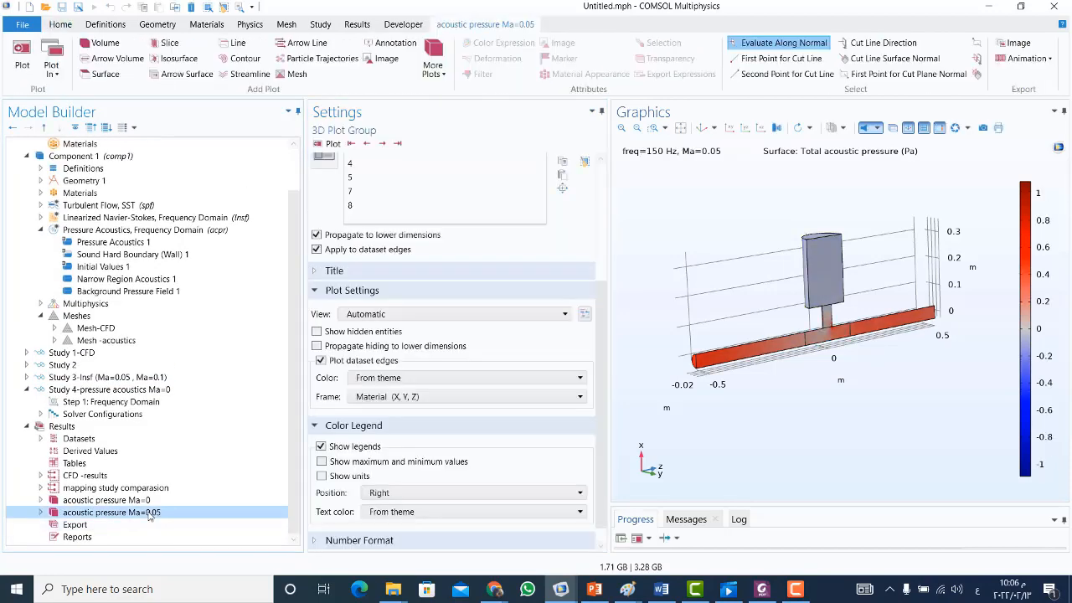
right_click(144, 511)
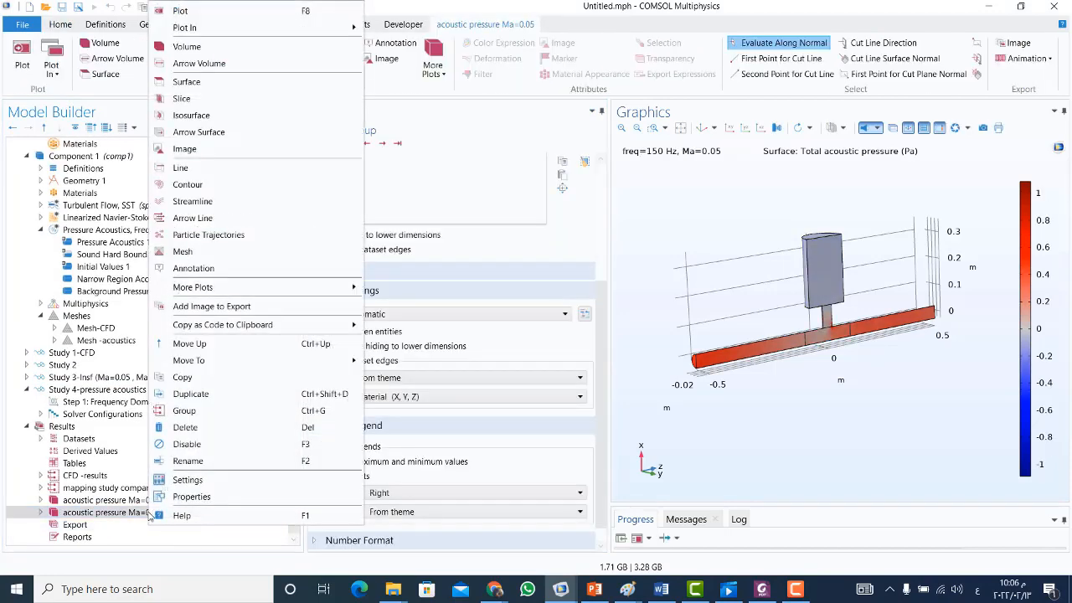
left_click(184, 396)
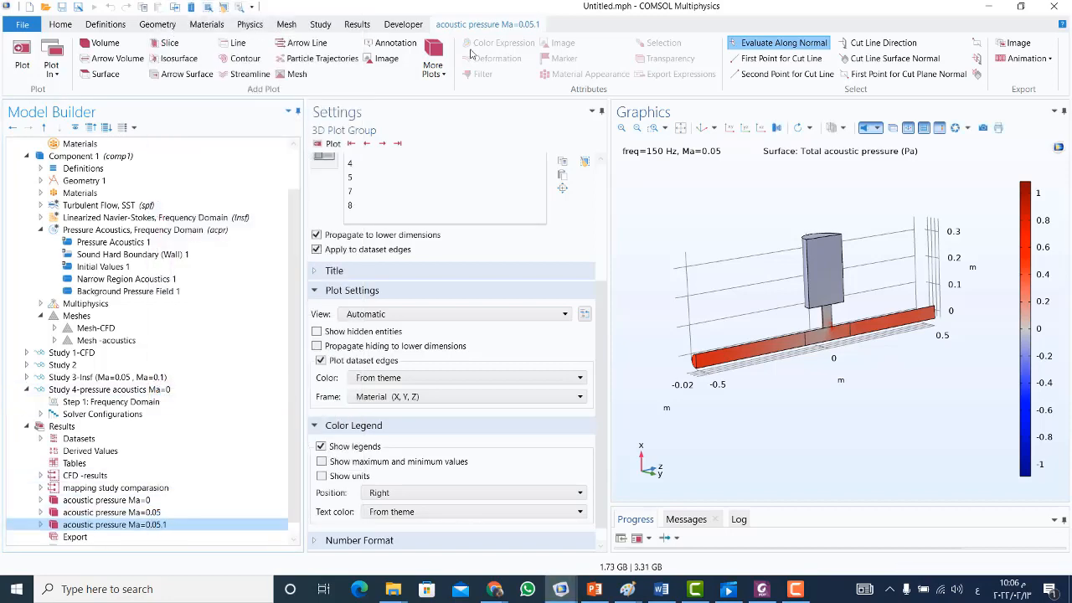
scroll(605, 213, "up", 5)
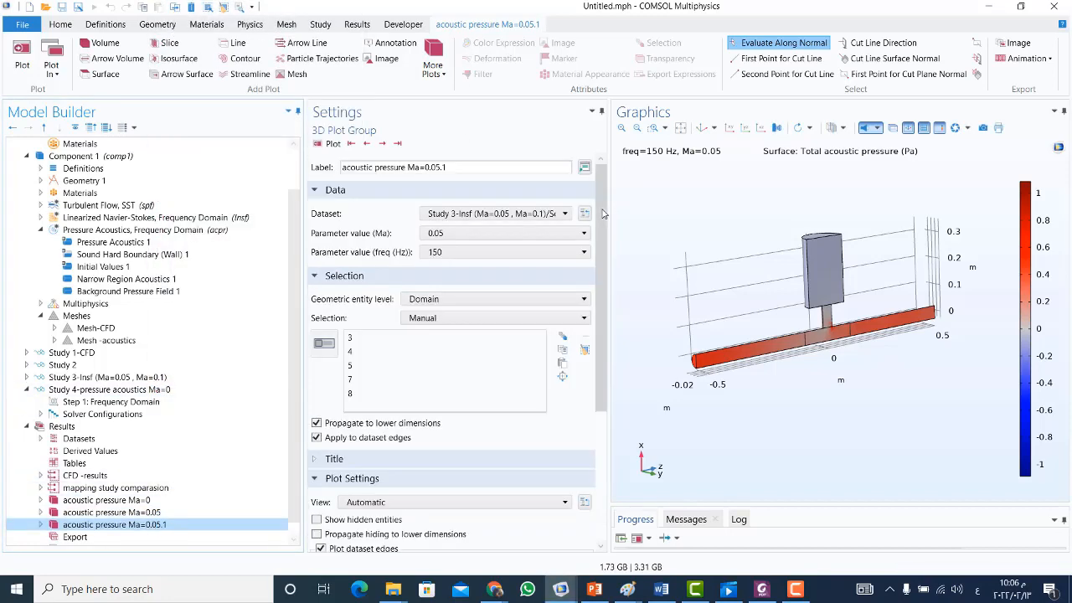
left_click(443, 168)
key("BackSpace")
key("BackSpace")
key("BackSpace")
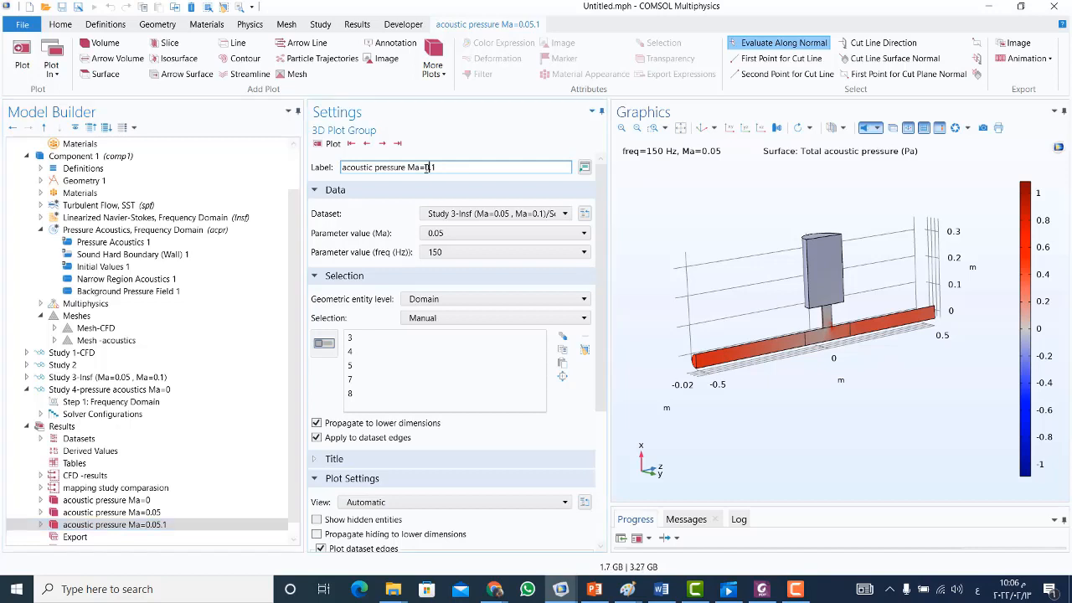
Step: Set the Ma parameter value of the Ma=0.1 plot group to 0.1 and plot it
left_click(471, 234)
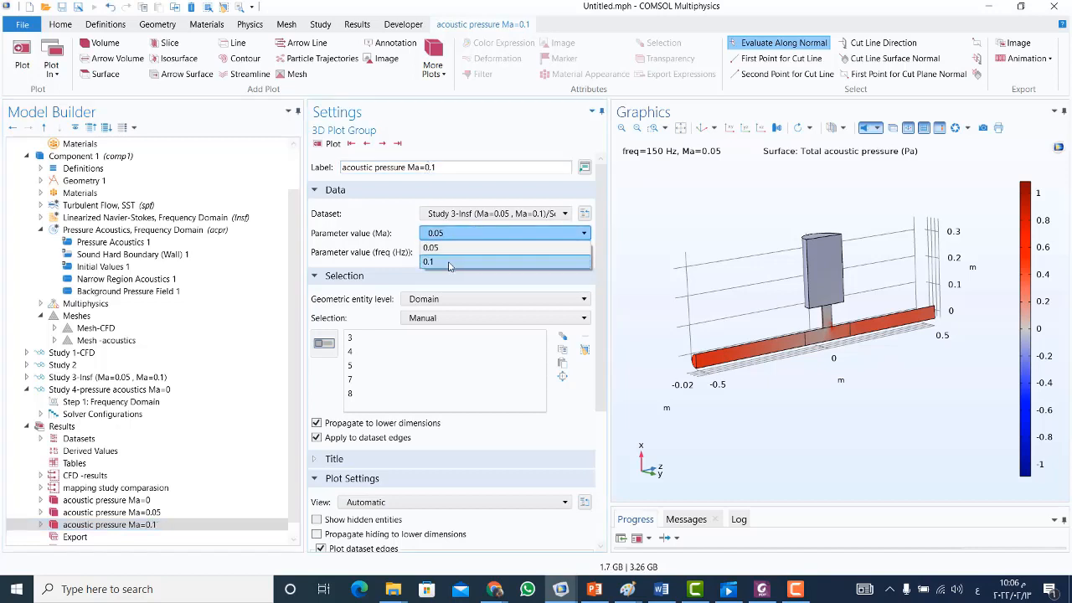
left_click(450, 262)
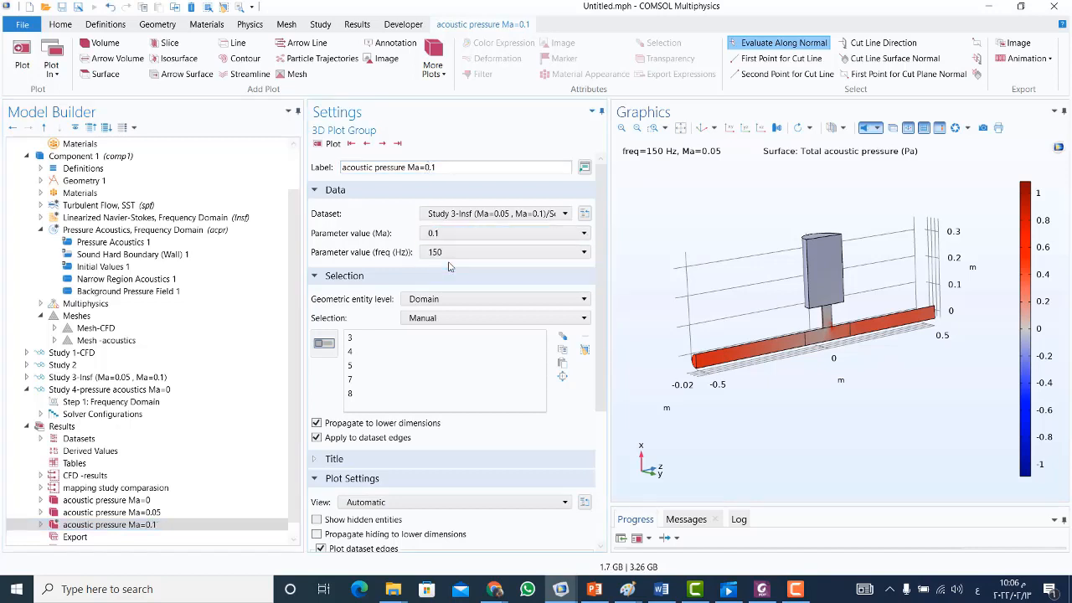
left_click(331, 144)
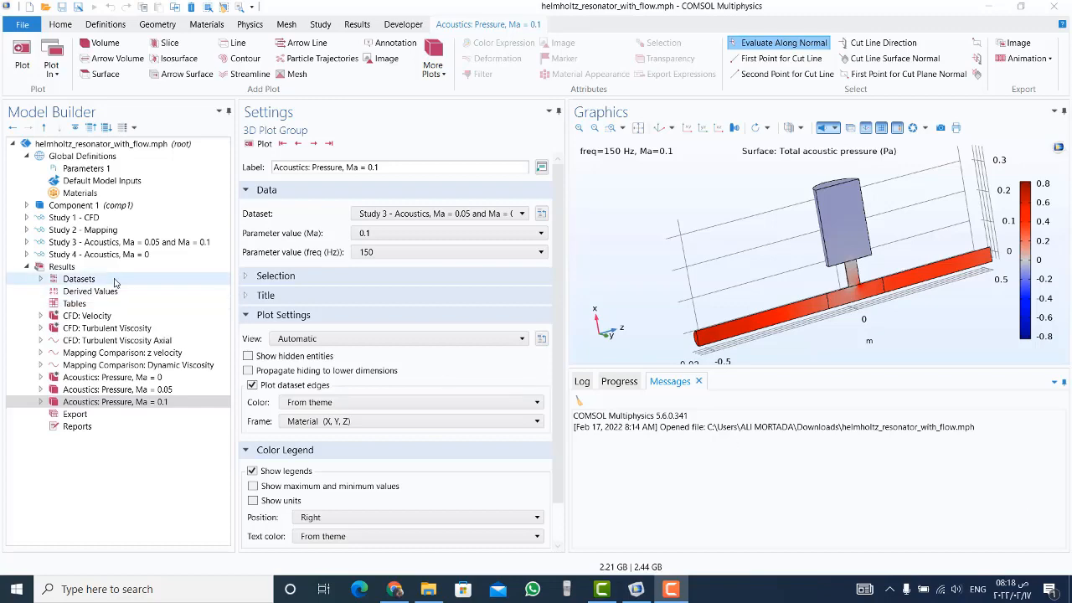
Step: In helmholtz_resonator_with_flow.mph, add a 3D plot group to the results and label it "acoustic pressure sound level 0.05"
right_click(58, 267)
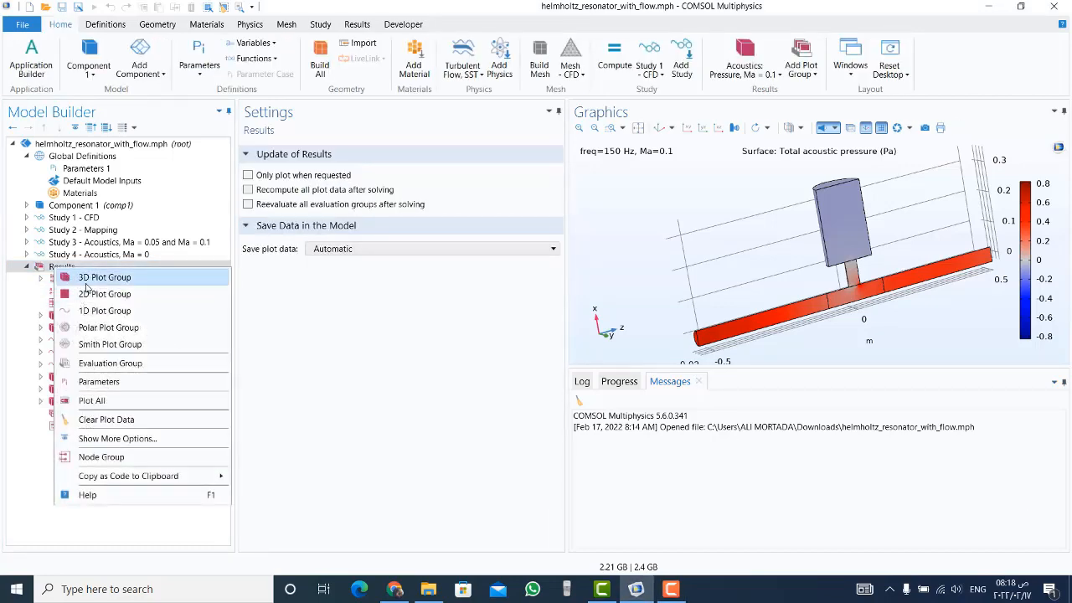
left_click(83, 280)
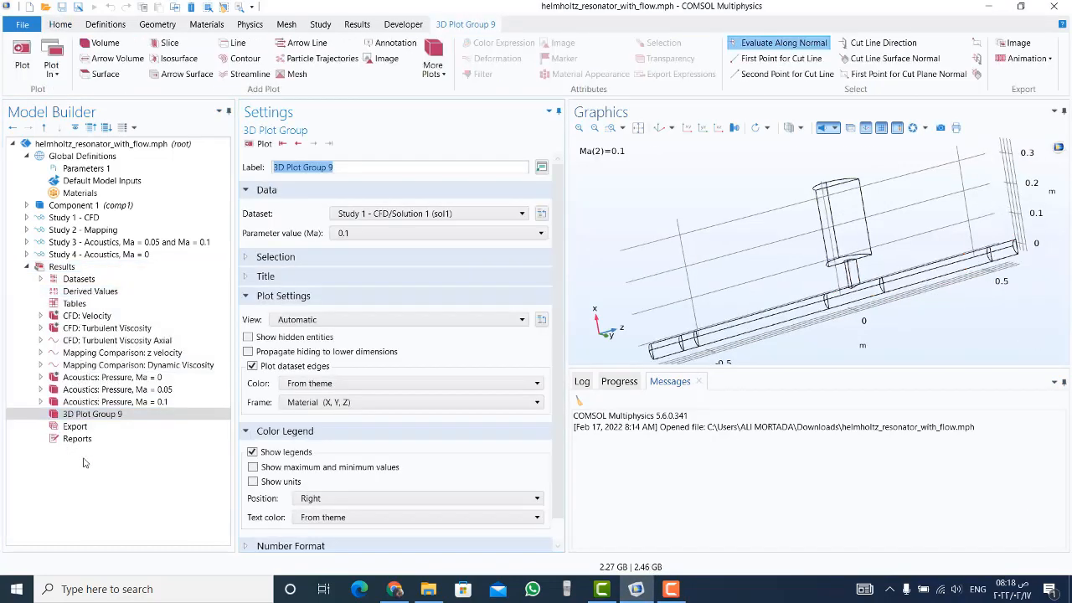
left_click(316, 167)
type("a")
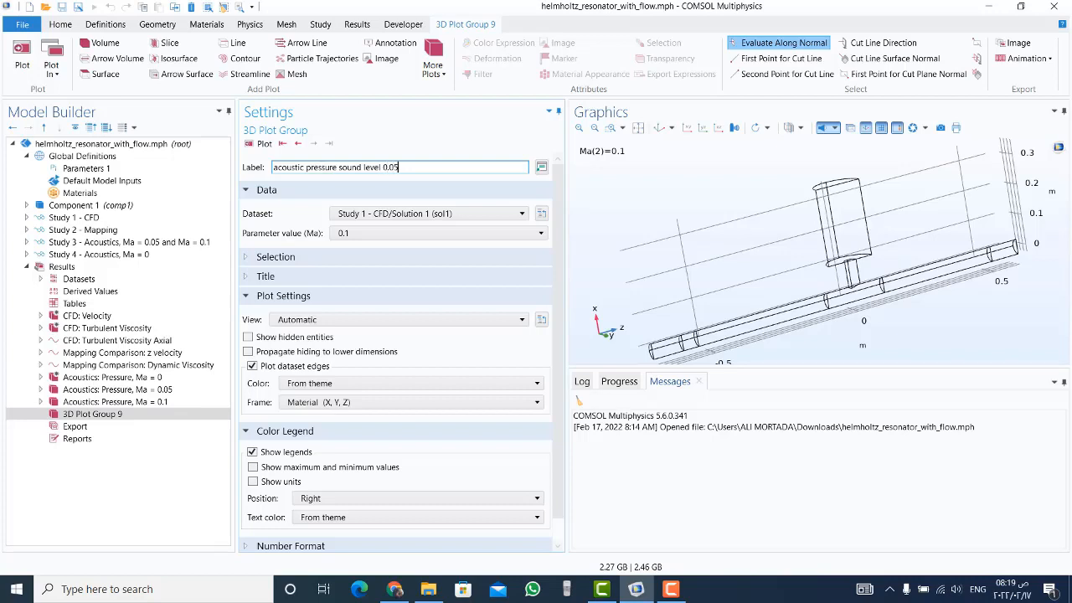
key("Return")
Step: Set the sound level group's dataset to Study 3 - Acoustics, Ma = 0.05 and Ma = 0.1/Solution 4 (sol4), with Ma 0.05 and frequency 150 Hz
left_click(410, 214)
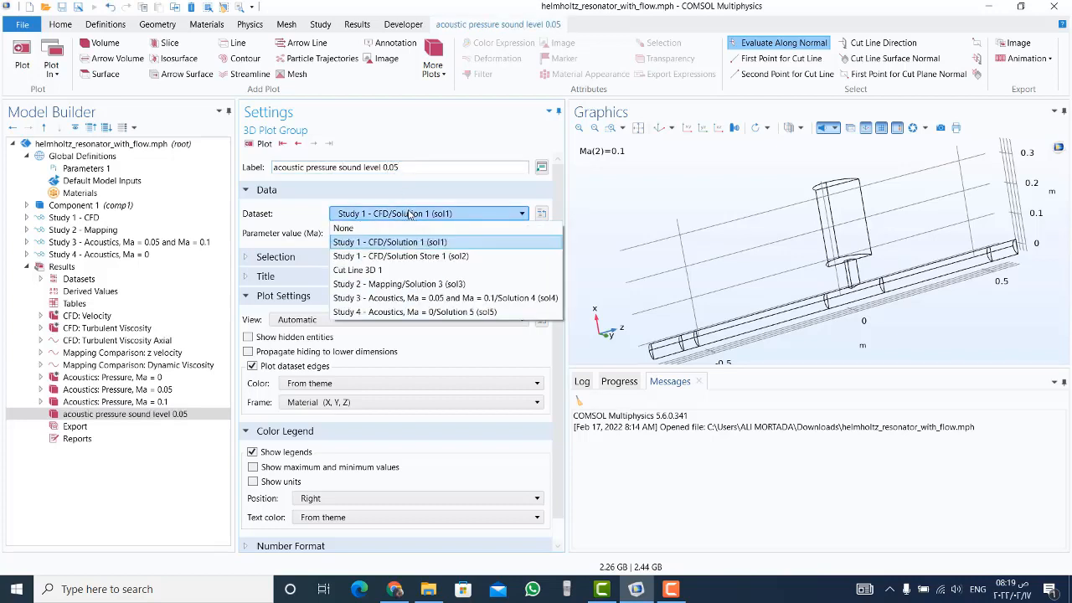
left_click(435, 299)
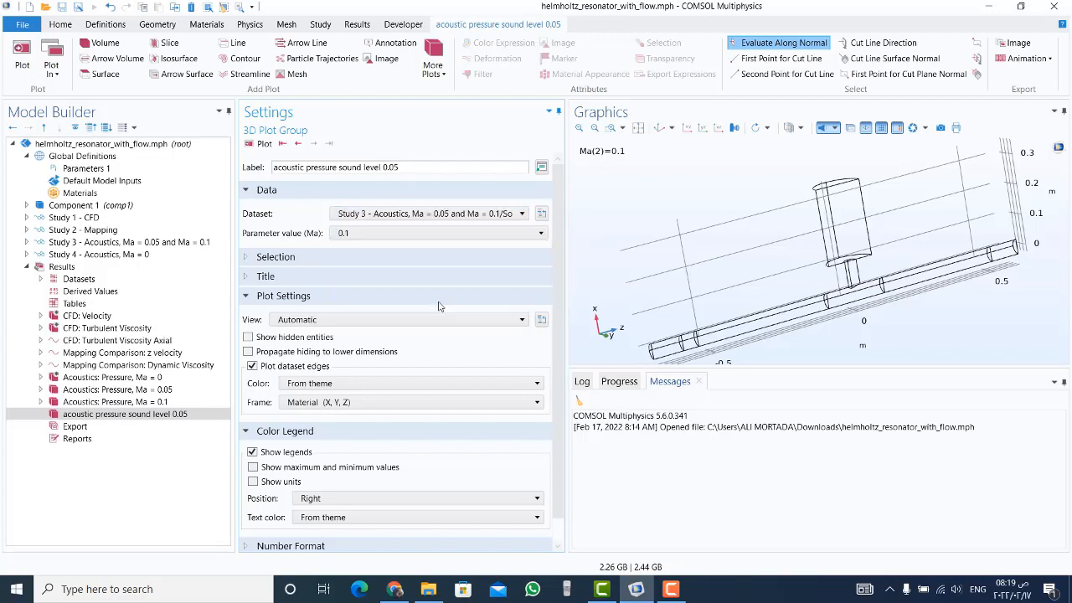
left_click(377, 235)
left_click(379, 251)
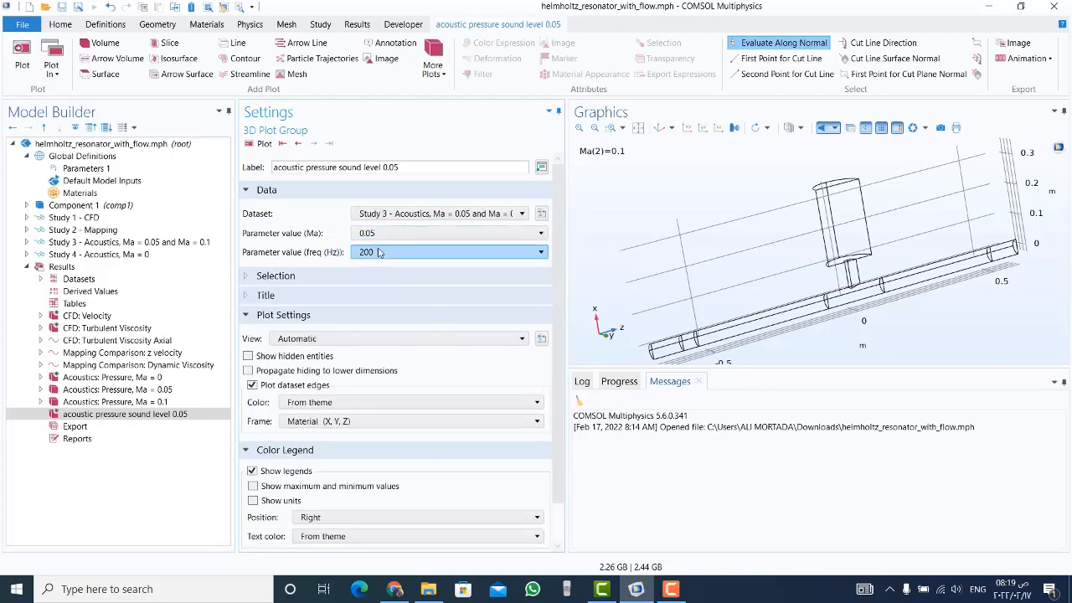
left_click(378, 252)
left_click(383, 254)
left_click(383, 254)
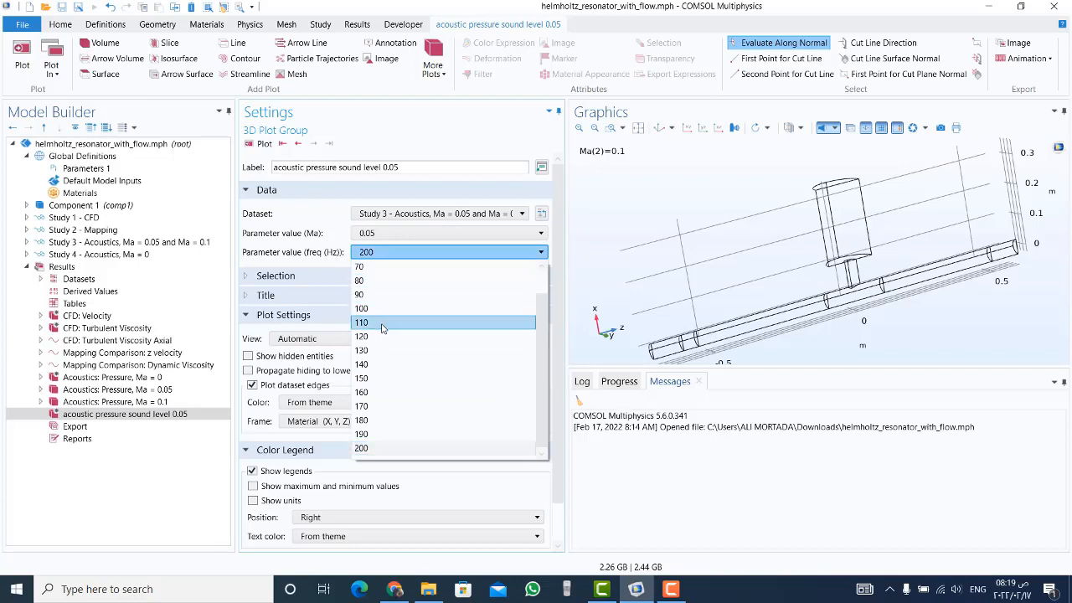
left_click(385, 378)
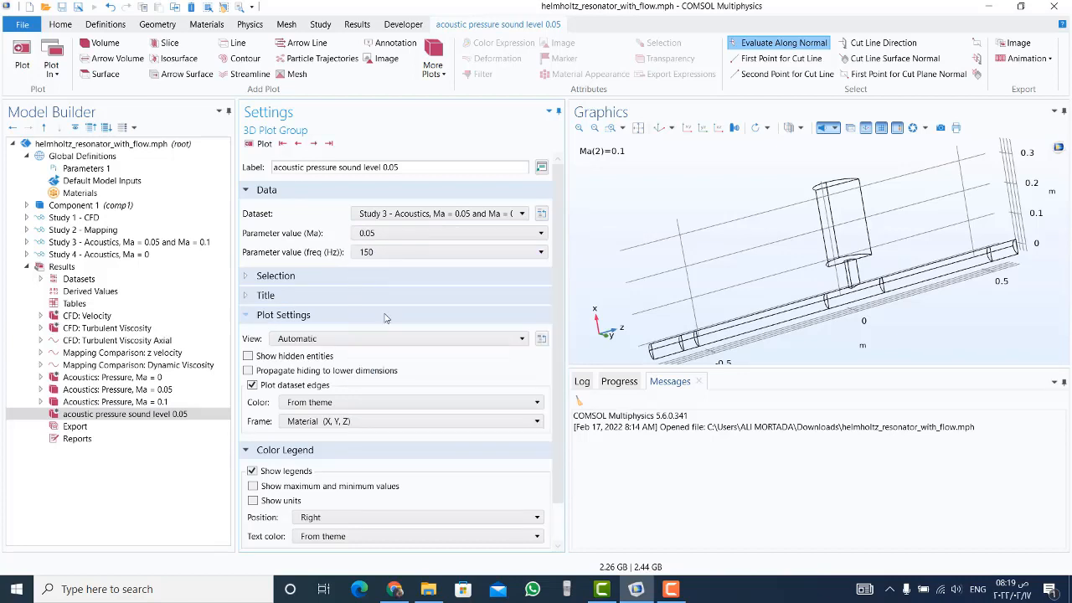
Step: Restrict the sound level plot group to domains 2, 3, 4, 5, 7 and 8, covering the main duct, neck and resonator without the duct's end sections
scroll(385, 318, "down", 1)
left_click(261, 233)
left_click(390, 256)
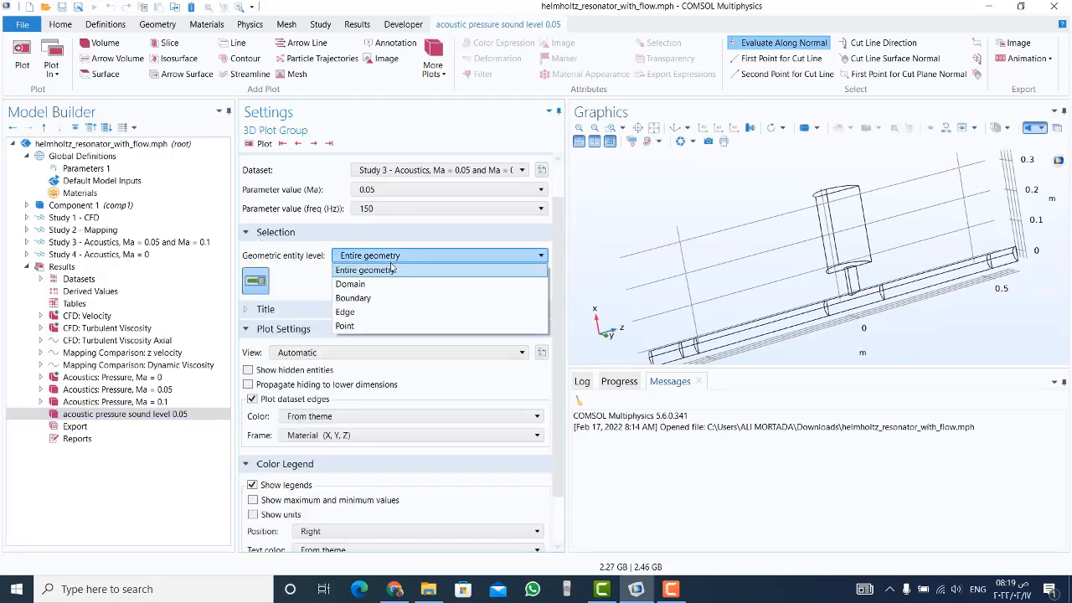
left_click(376, 286)
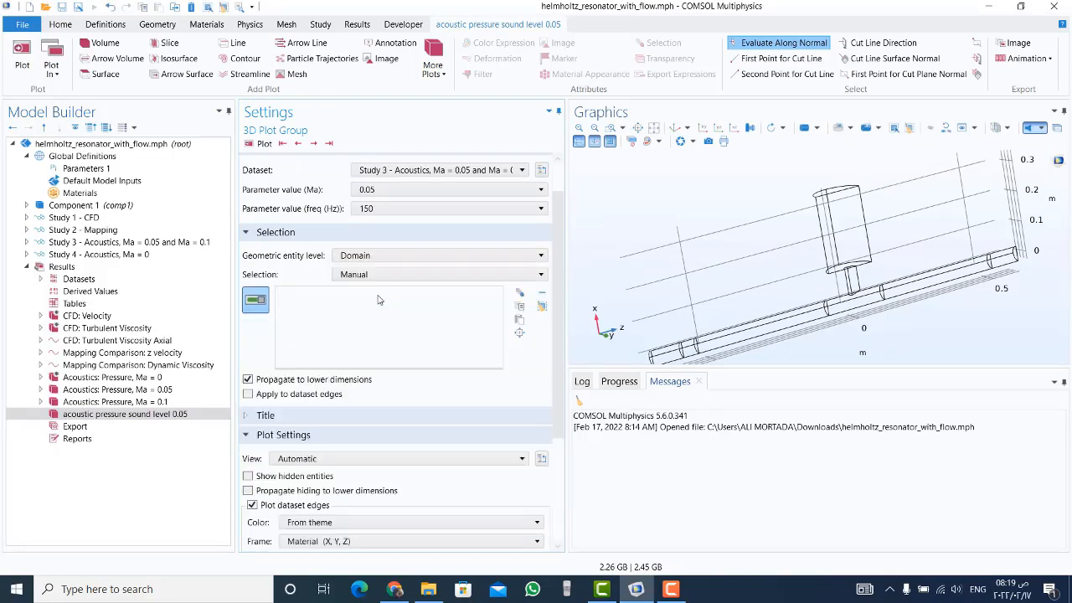
left_click(788, 320)
left_click(873, 297)
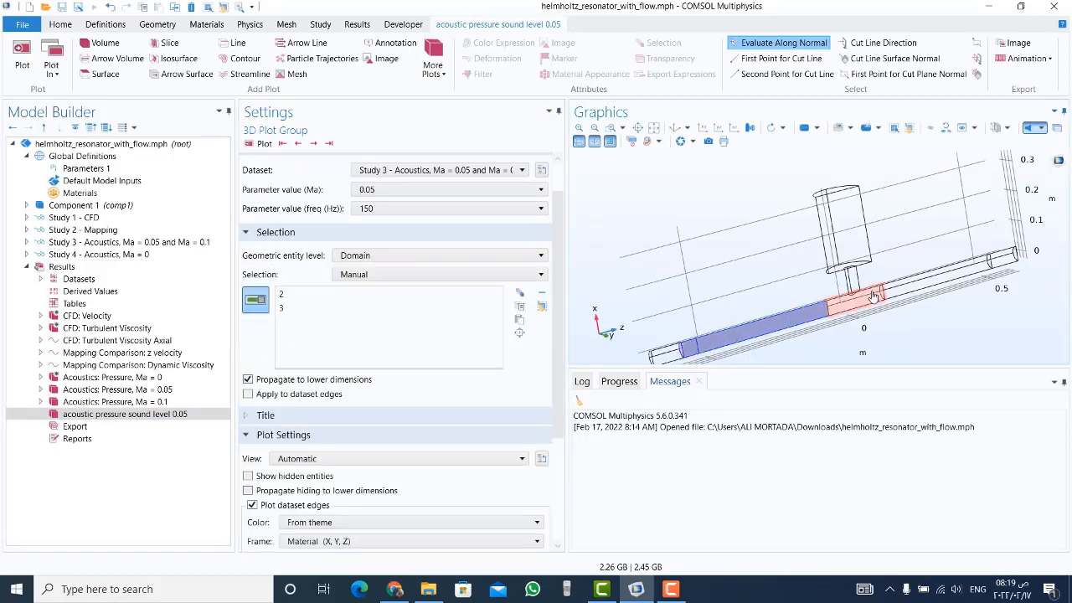
left_click(864, 299)
left_click(851, 280)
left_click(839, 252)
left_click(901, 287)
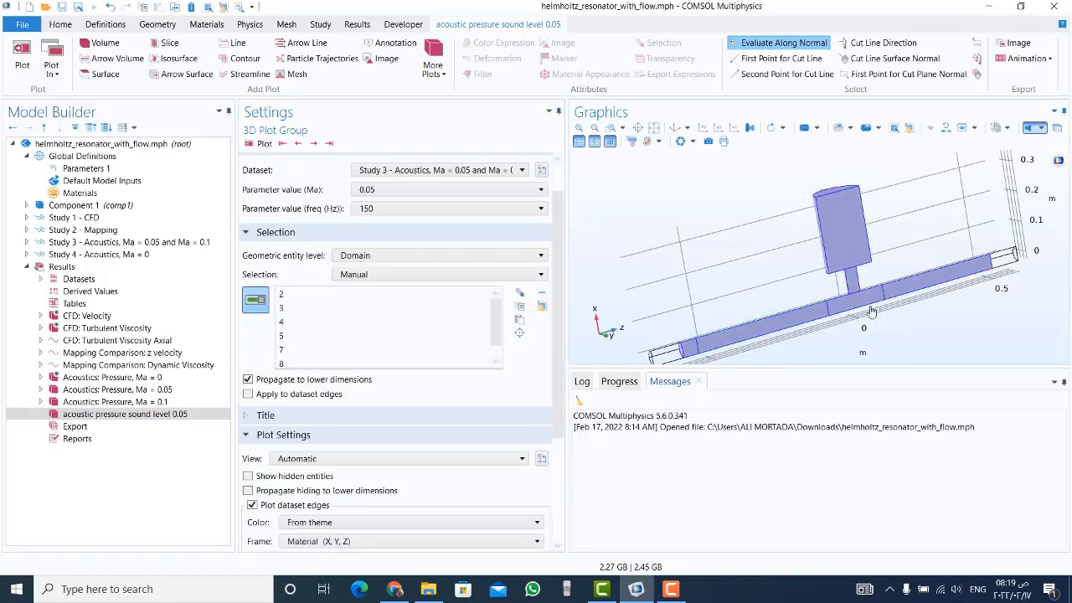
Step: Add a surface plot to the "acoustic pressure sound level 0.05" plot group
left_click(119, 414)
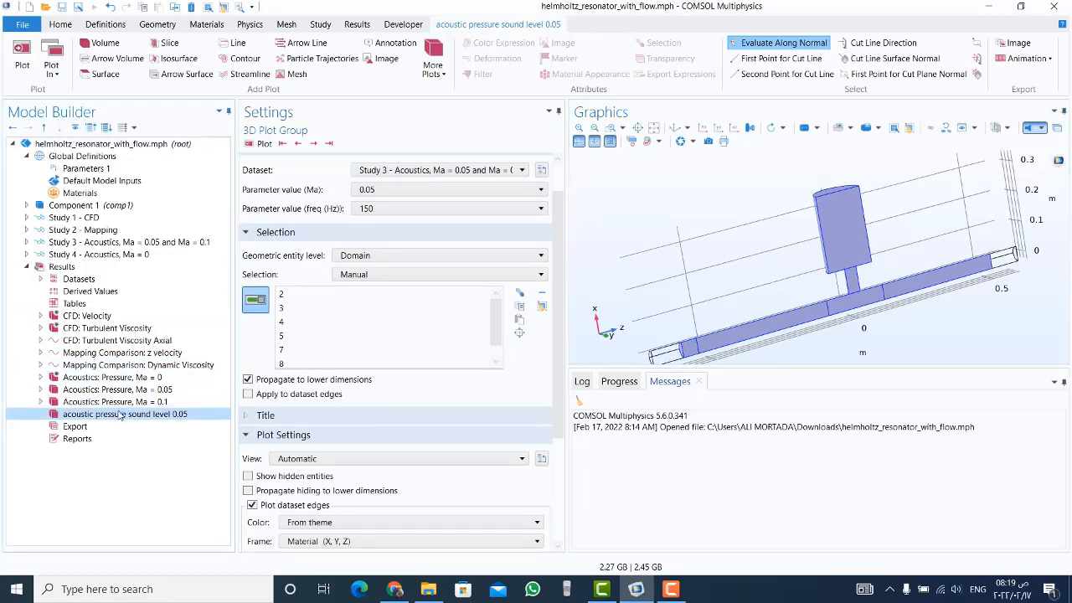
right_click(120, 414)
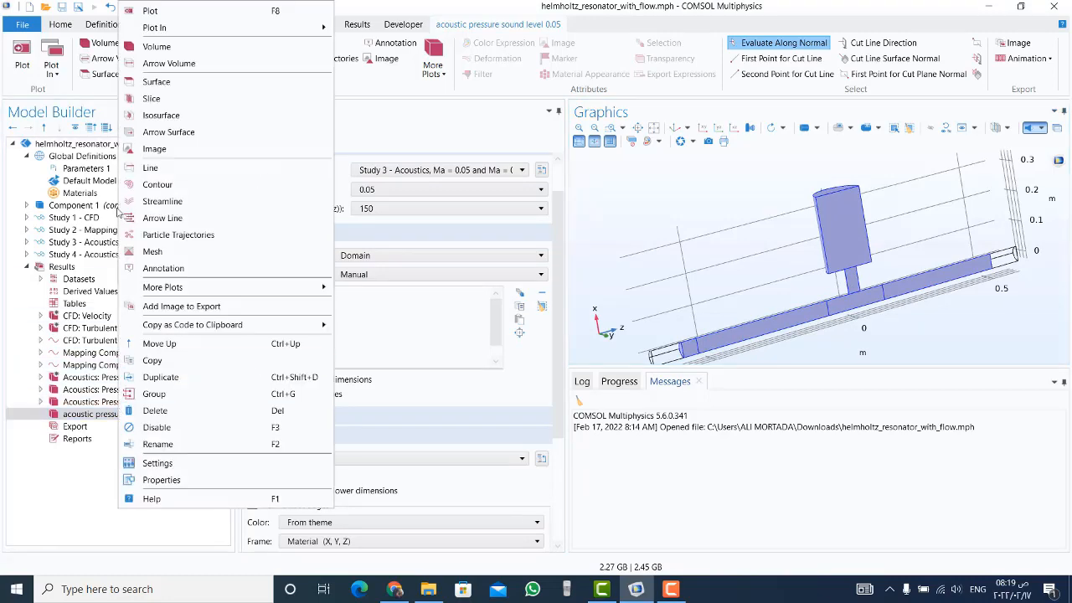
left_click(141, 85)
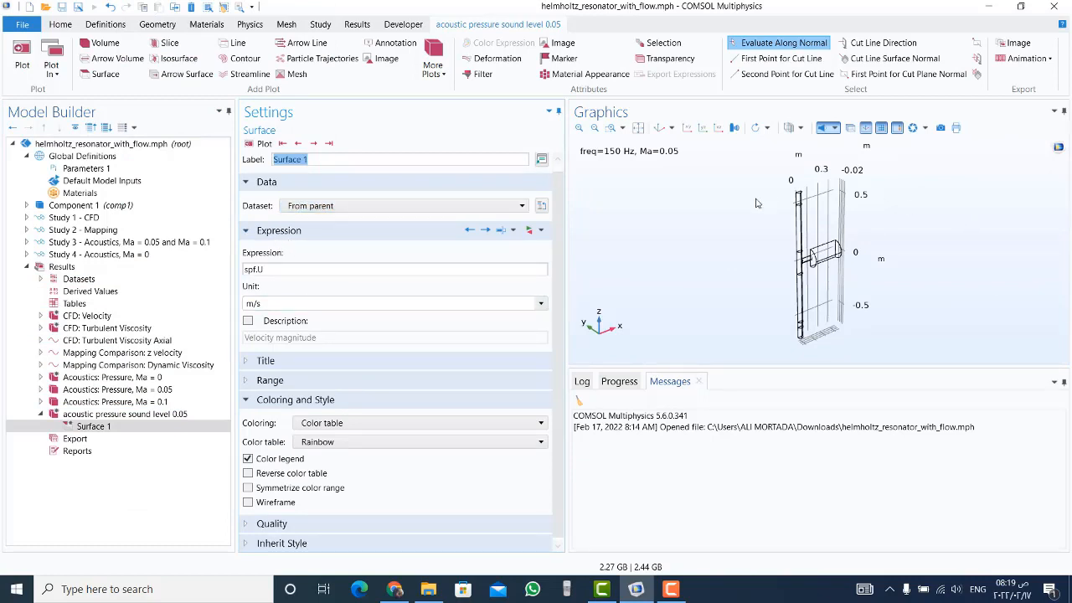
left_click_drag(744, 208, 876, 328)
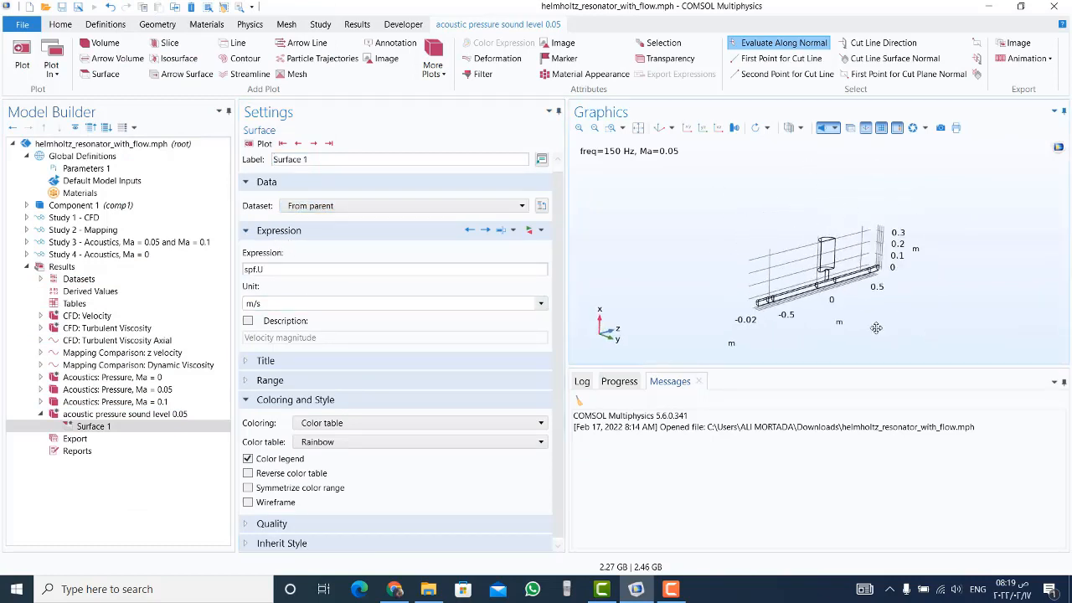
Step: Replace the surface expression with the linearized Navier-Stokes total sound pressure level, lnsf.Lp_t, from the background and scattered fields
left_click_drag(279, 270, 206, 270)
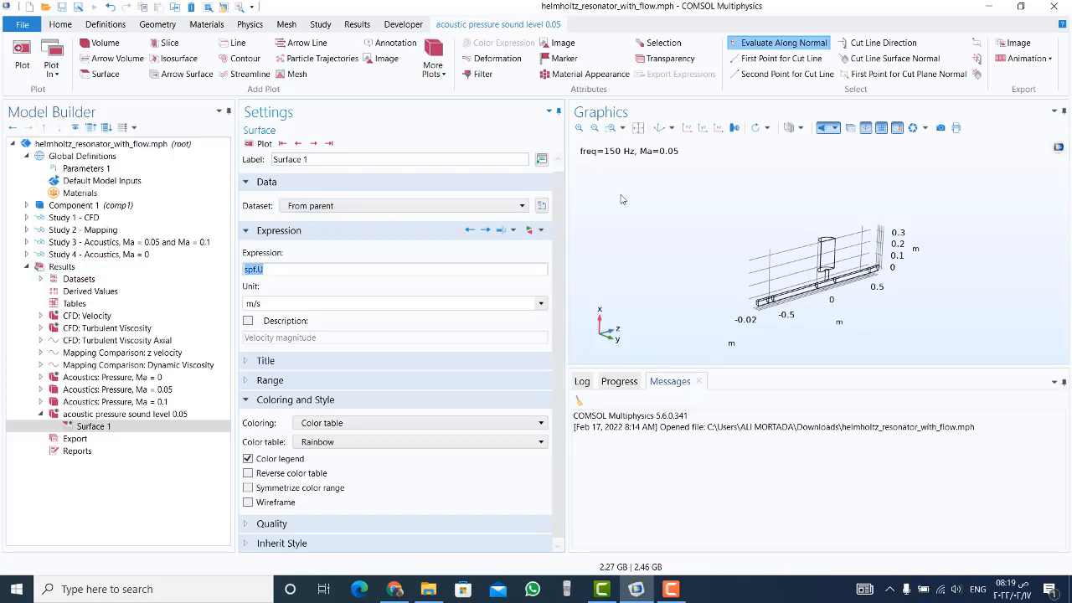
left_click(511, 230)
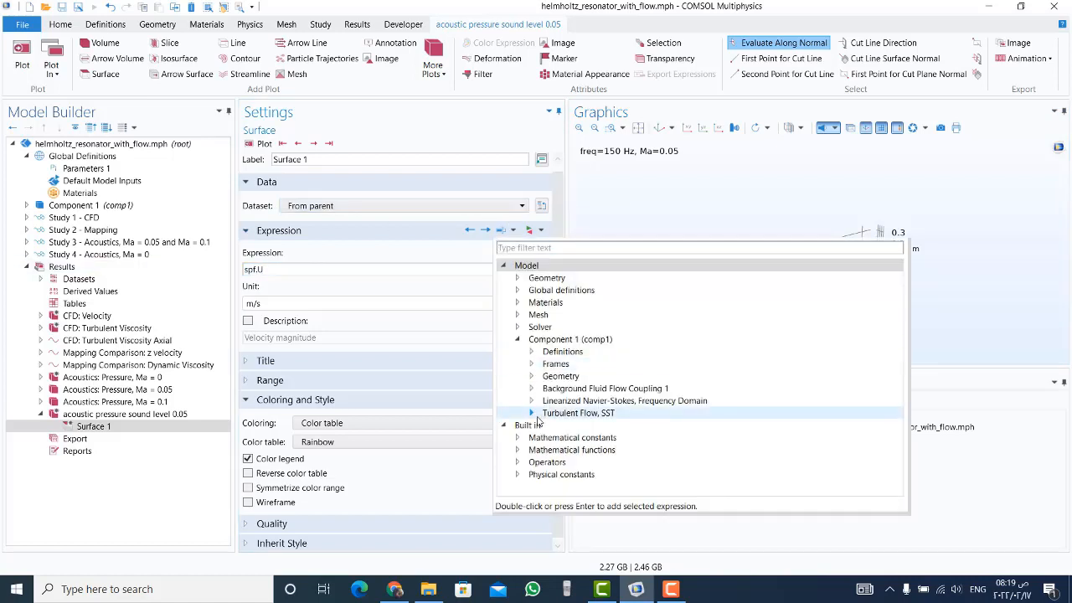
left_click(531, 402)
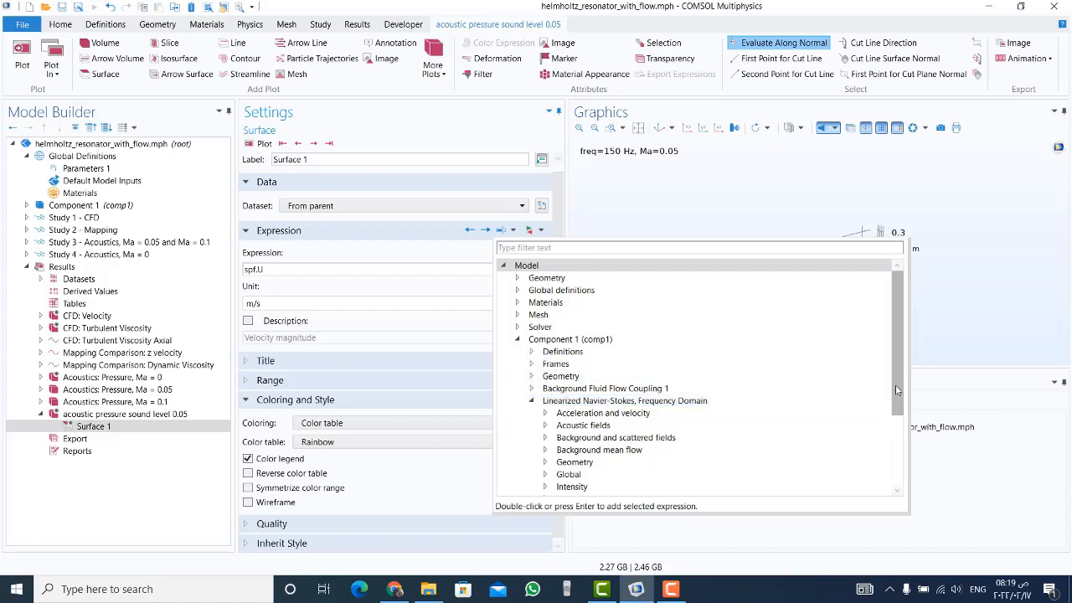
scroll(896, 390, "down", 3)
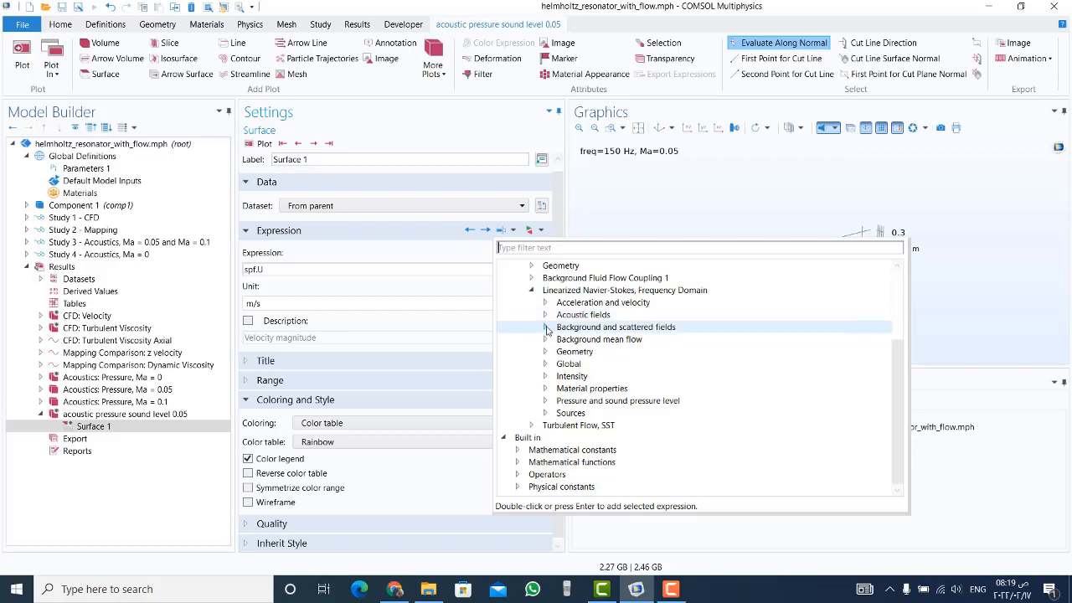
left_click(545, 328)
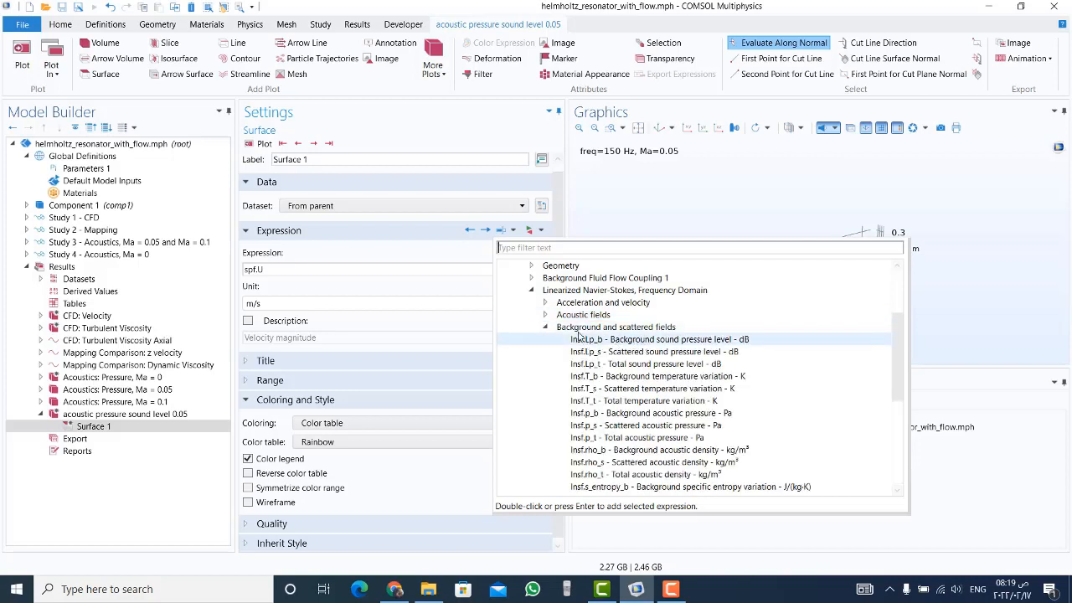
left_click(687, 365)
double_click(687, 366)
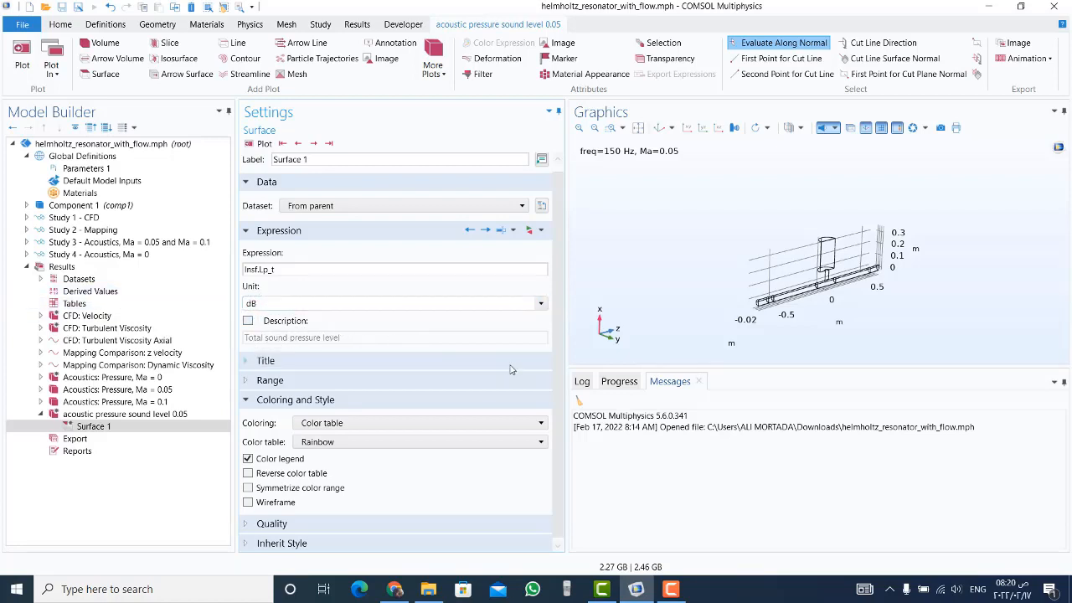
Step: Keep the surface coloring as Color table with the Rainbow table, and plot the total sound pressure level
scroll(503, 327, "down", 1)
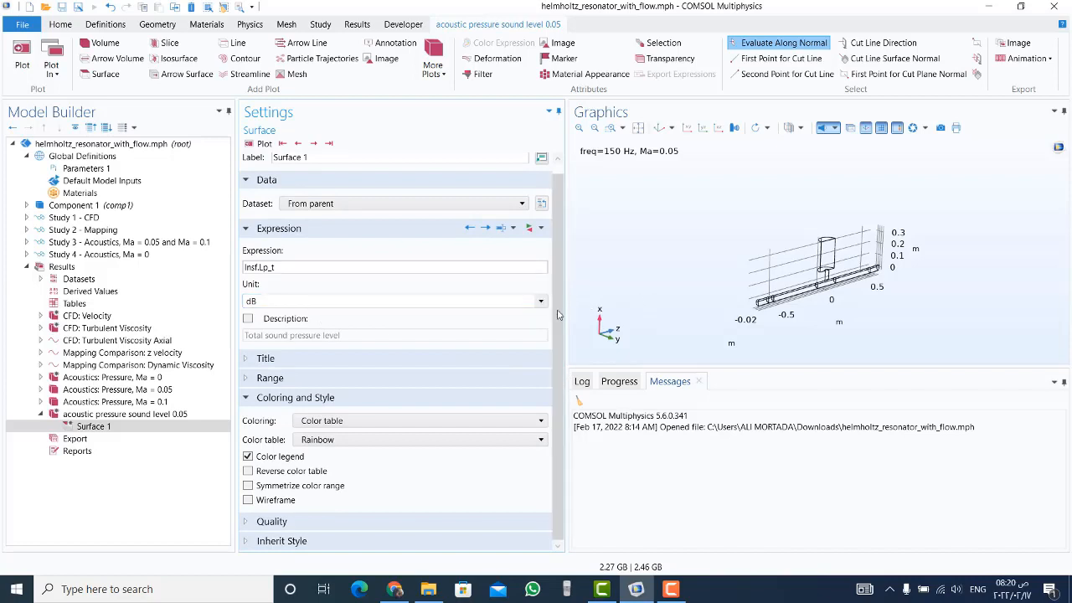
left_click(398, 420)
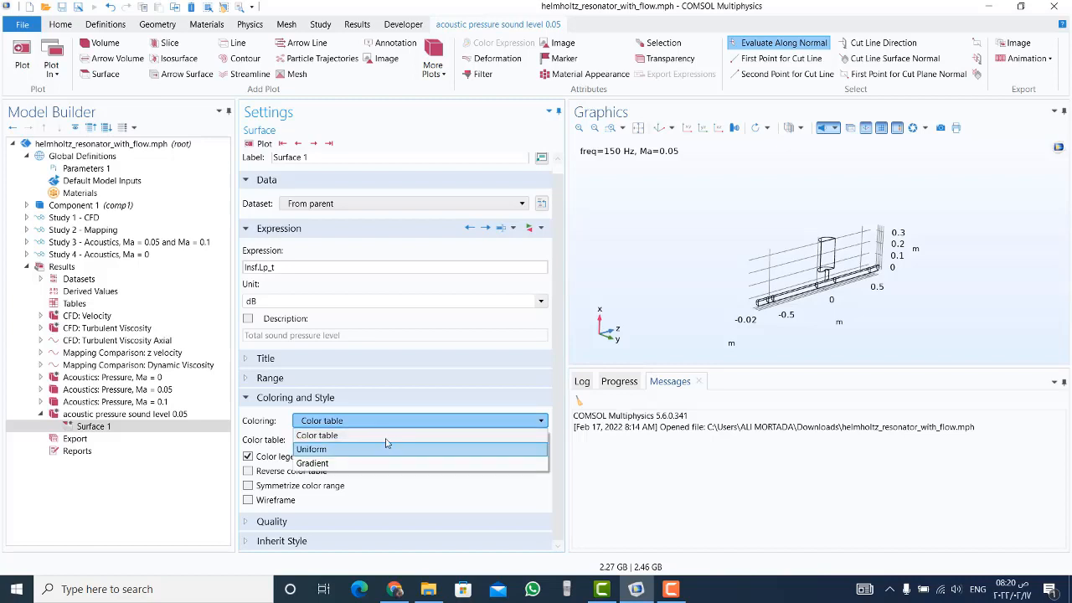
left_click(316, 434)
left_click(309, 444)
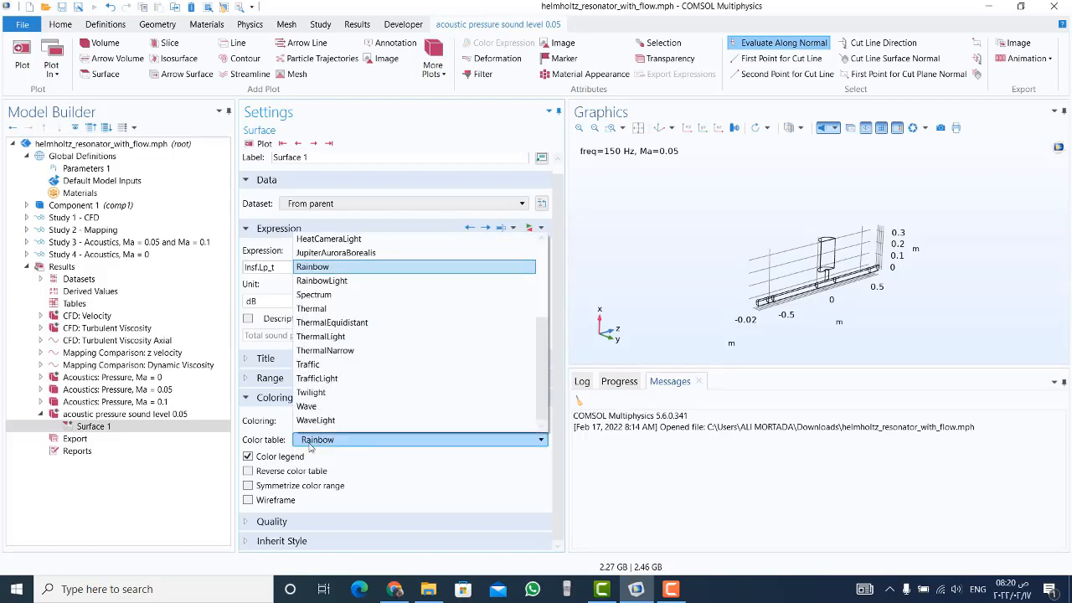
left_click(309, 444)
left_click(260, 144)
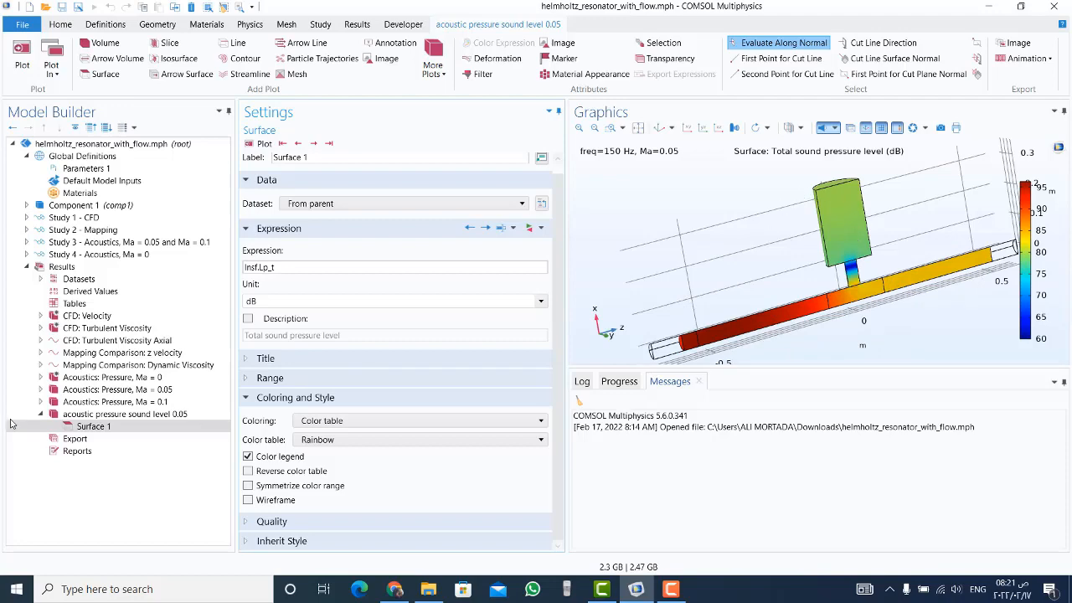
left_click(42, 415)
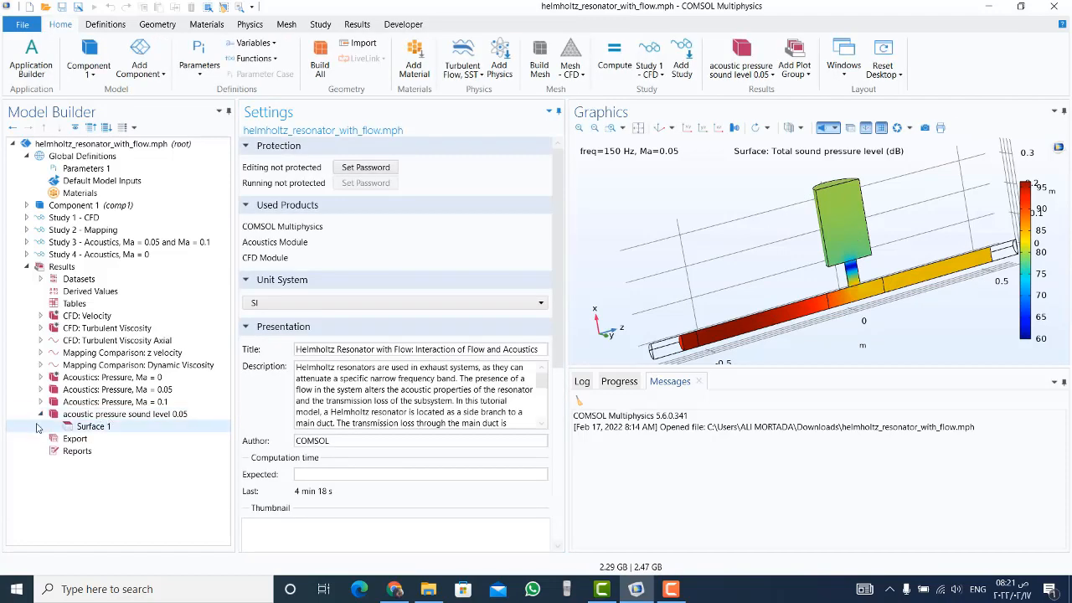
Step: Add a 1D plot group to the results, label it "transmission loss", and set its dataset to None
right_click(52, 266)
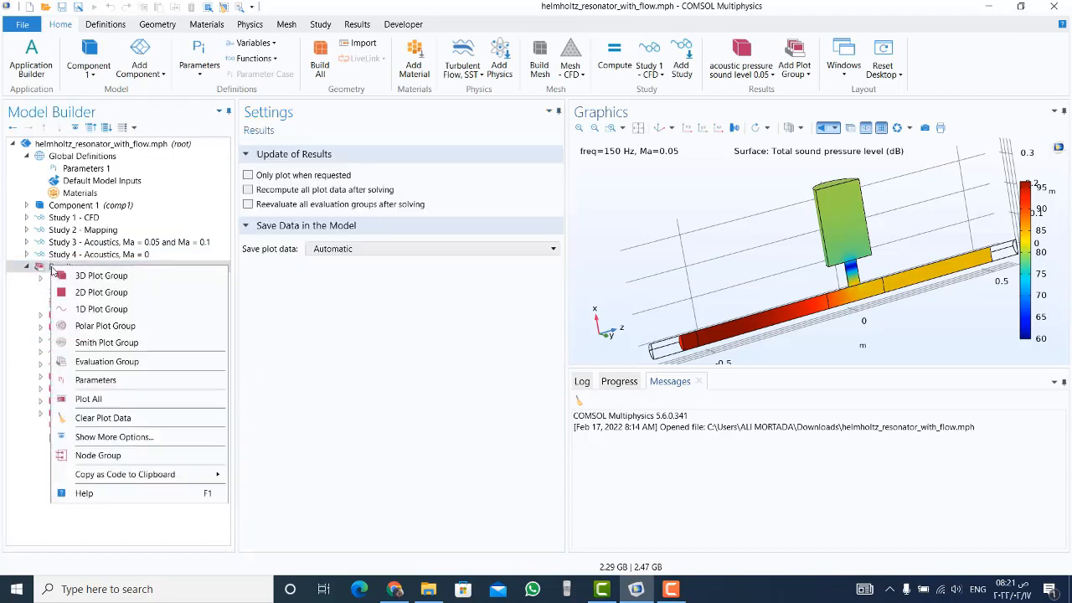
left_click(92, 310)
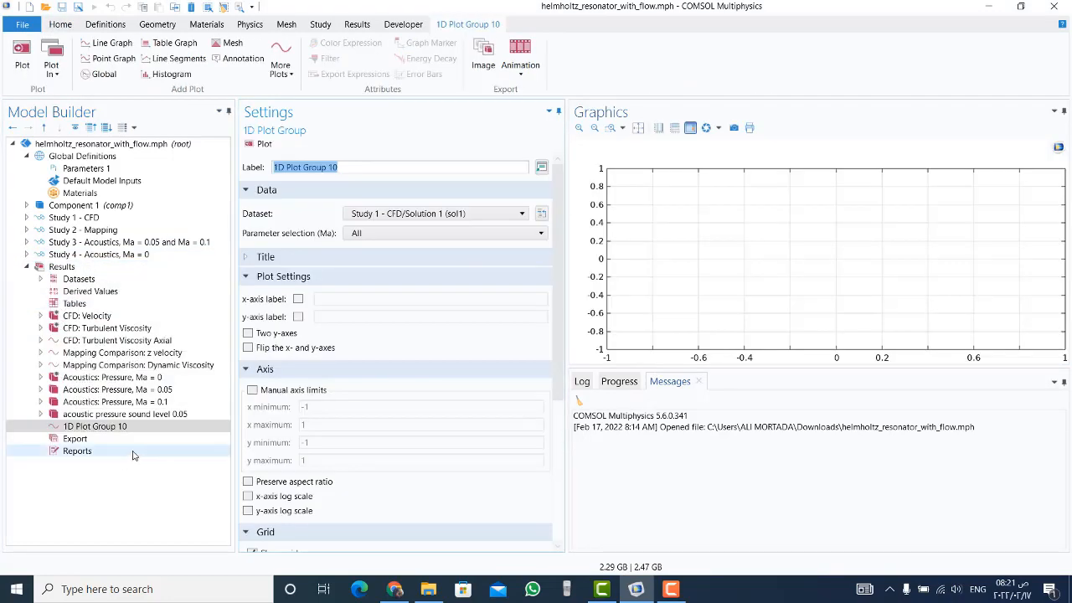
type("transmission")
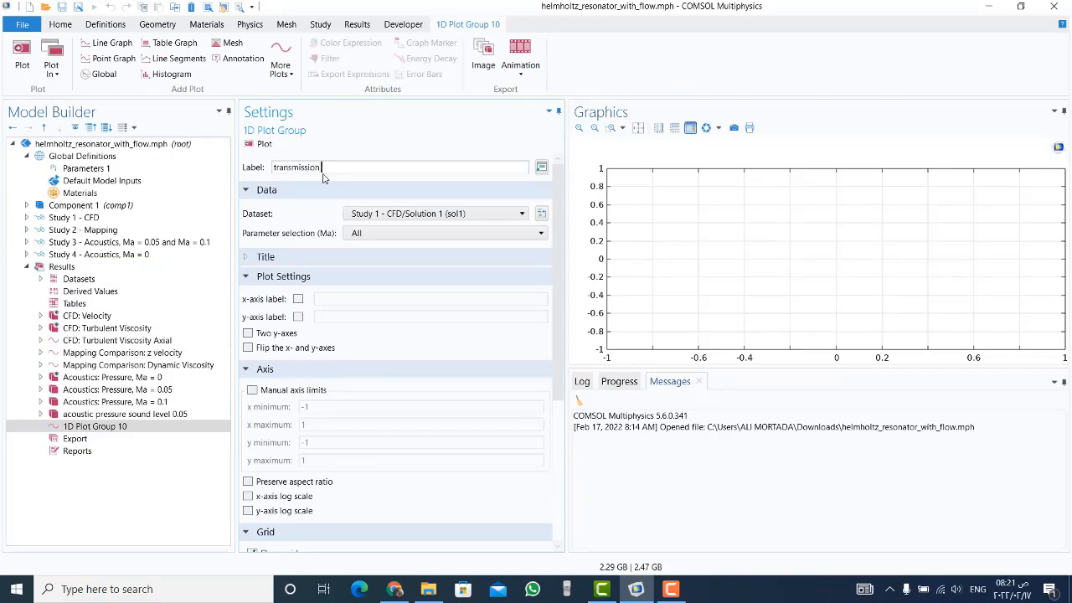
type(" loss")
left_click(380, 216)
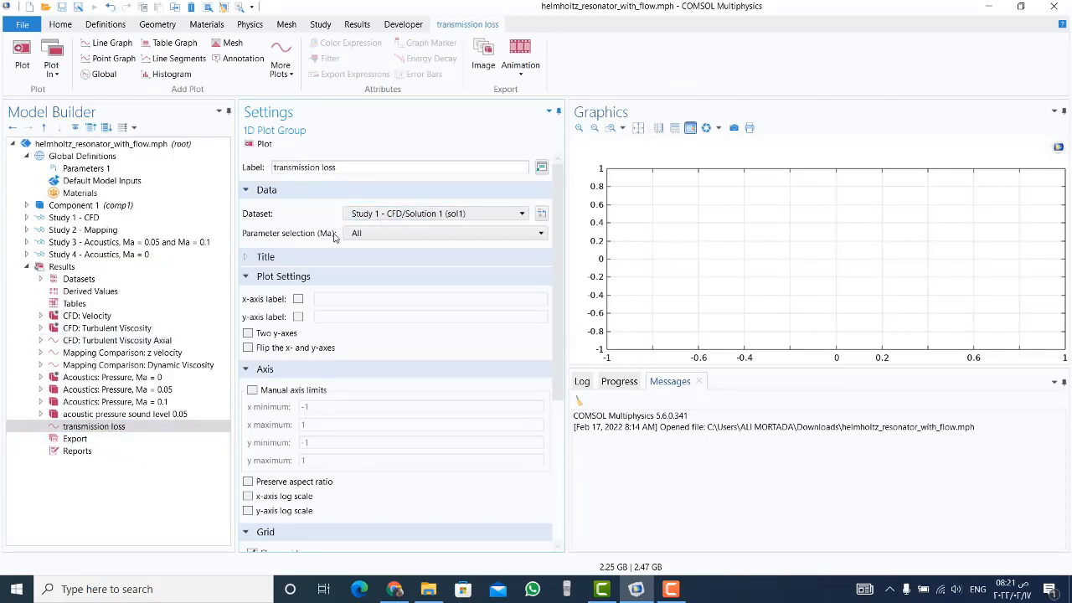
left_click(369, 225)
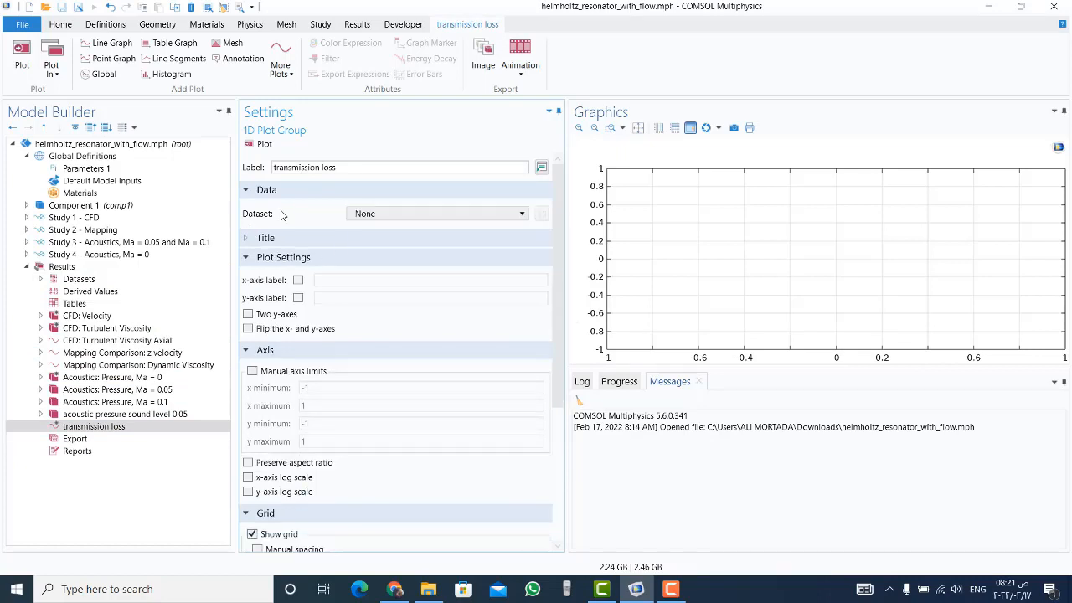
Step: Enable custom axis labels for the transmission loss plot, with "f[hz]" on the x-axis and "TL" on the y-axis
left_click(298, 281)
left_click(298, 298)
left_click(324, 279)
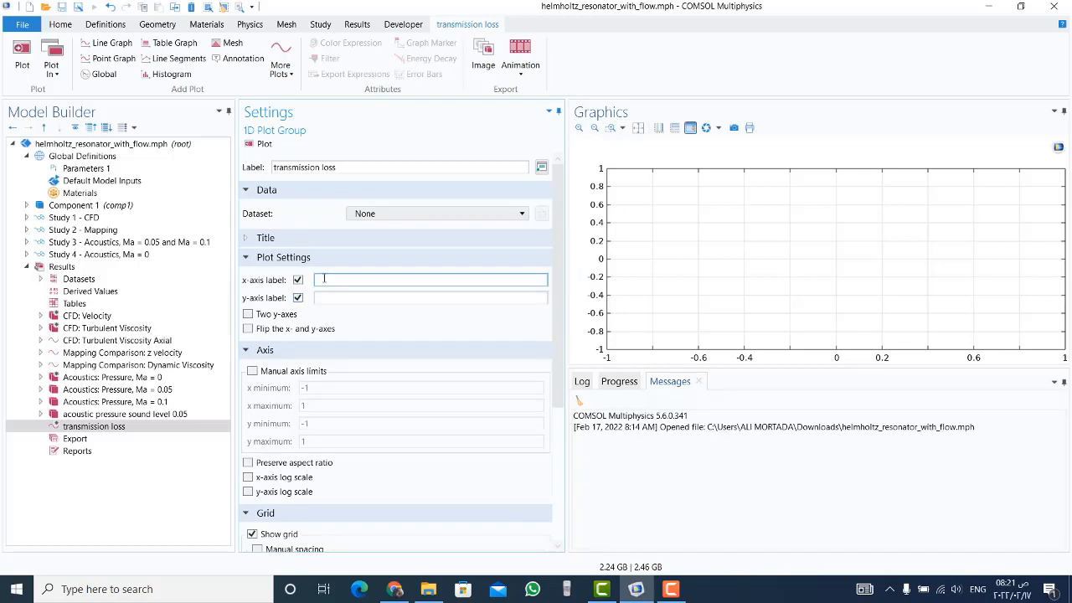
left_click(308, 272)
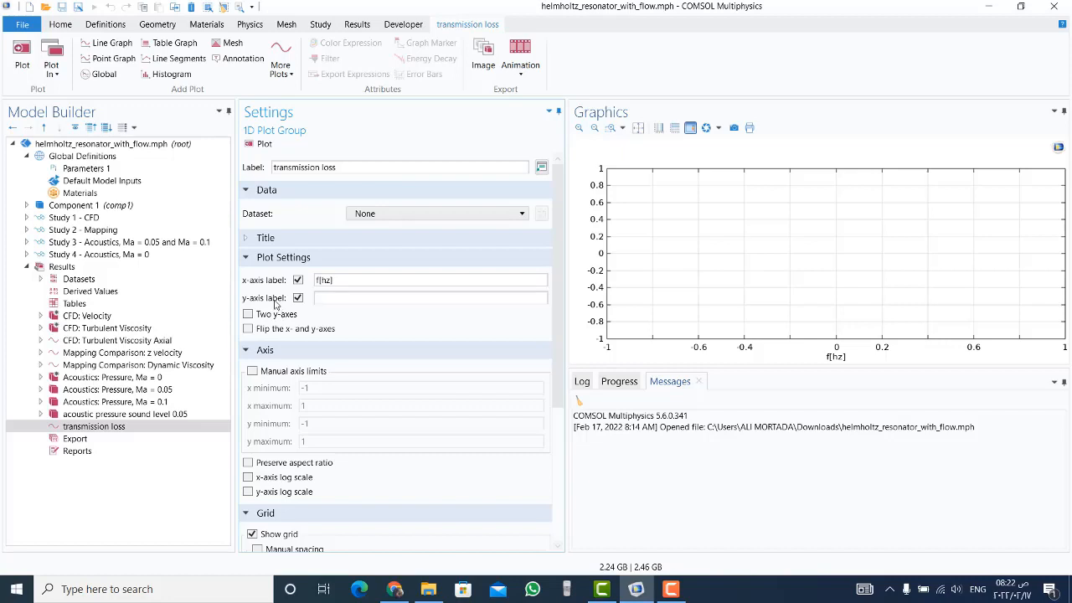
type("TL")
Step: Enable manual axis limits for the transmission loss plot, with x minimum 50, y minimum 0 and y maximum 40
scroll(277, 299, "down", 1)
left_click(252, 313)
key("Tab")
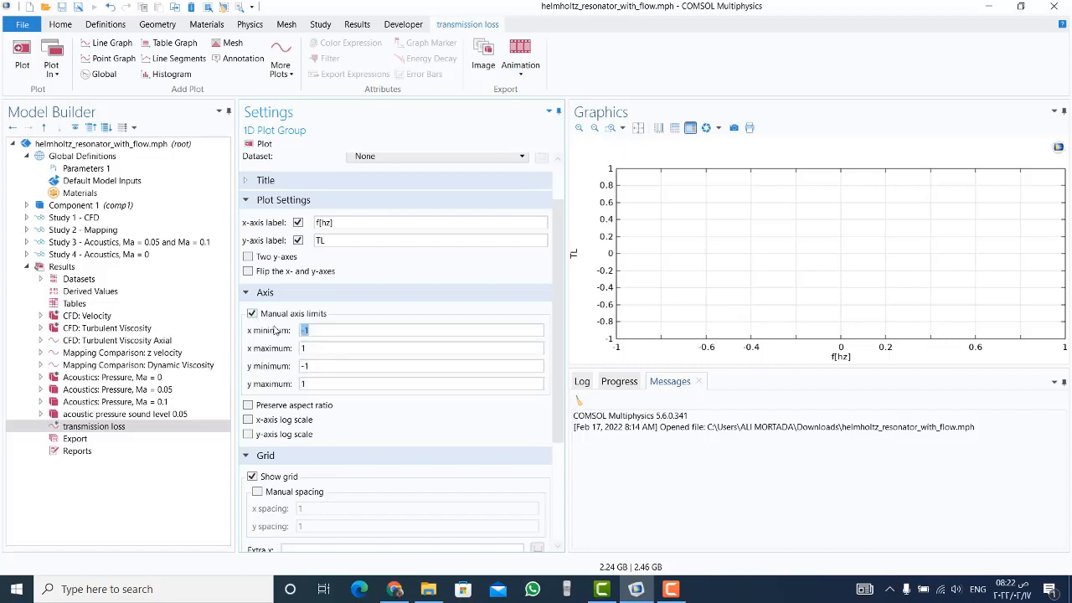
type("50")
key("Tab")
key("Tab")
type("0")
key("Tab")
type("40")
Step: Add a Global plot to the transmission loss group and label it "pressure acoustics study"
right_click(94, 426)
left_click(168, 98)
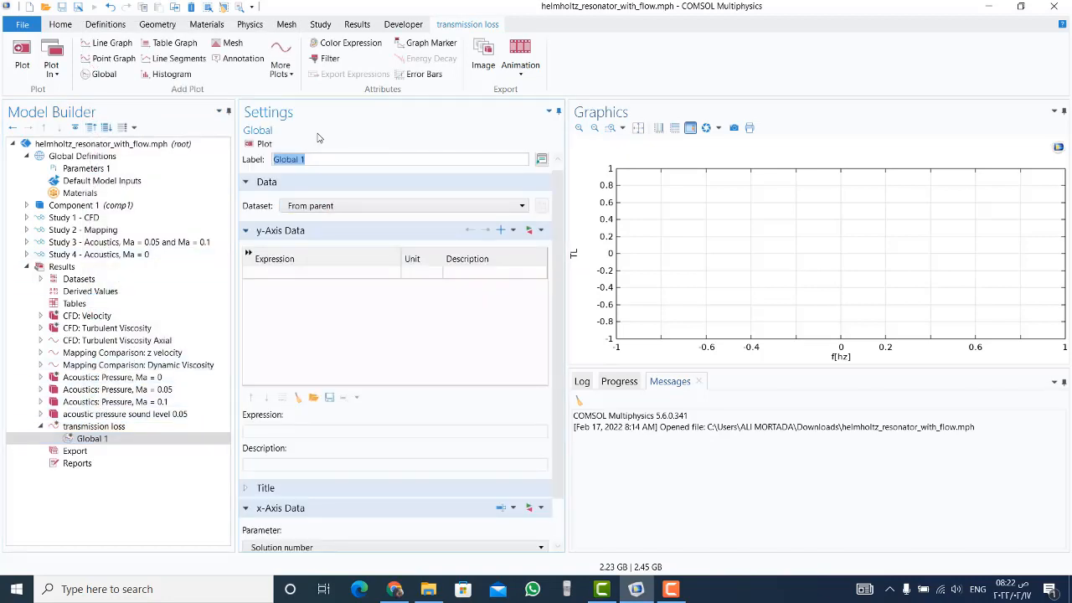
type("pressure acoustics study")
Step: Enter 20*log10(abs(intop_in(1[pa])/intop_out(acpr.p_t))) as the y-axis expression of the pressure acoustics study graph
left_click(297, 275)
type("2")
left_click(288, 429)
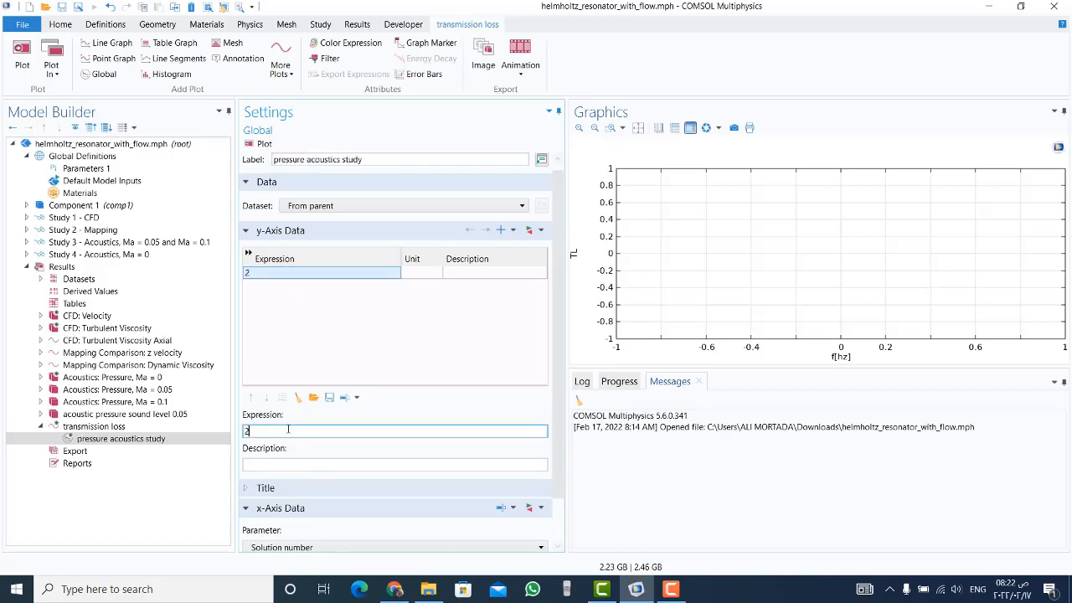
type("0*log10(ab")
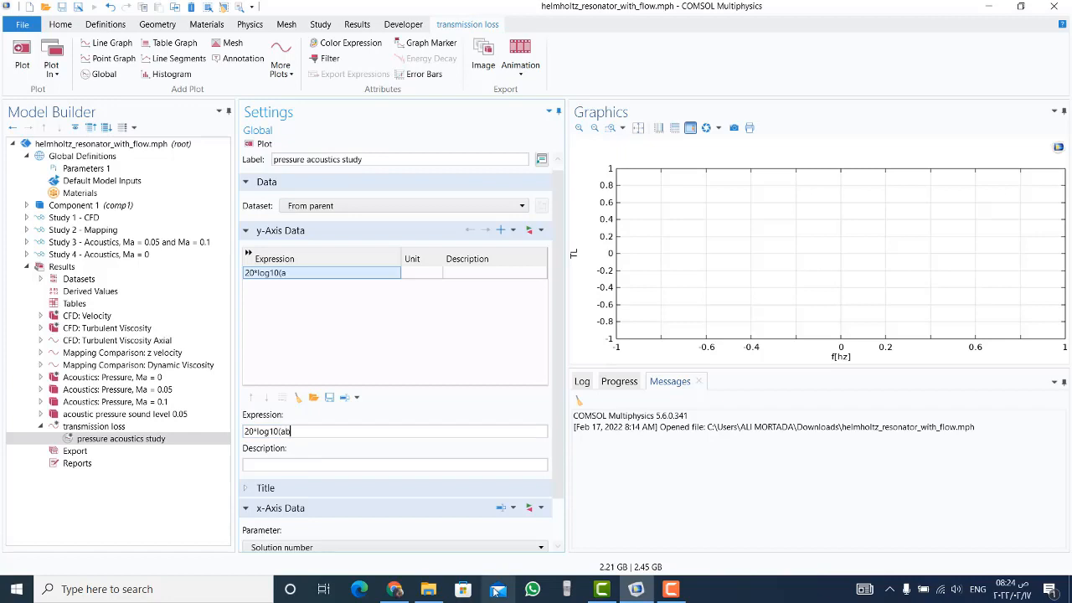
type("s(intop_in")
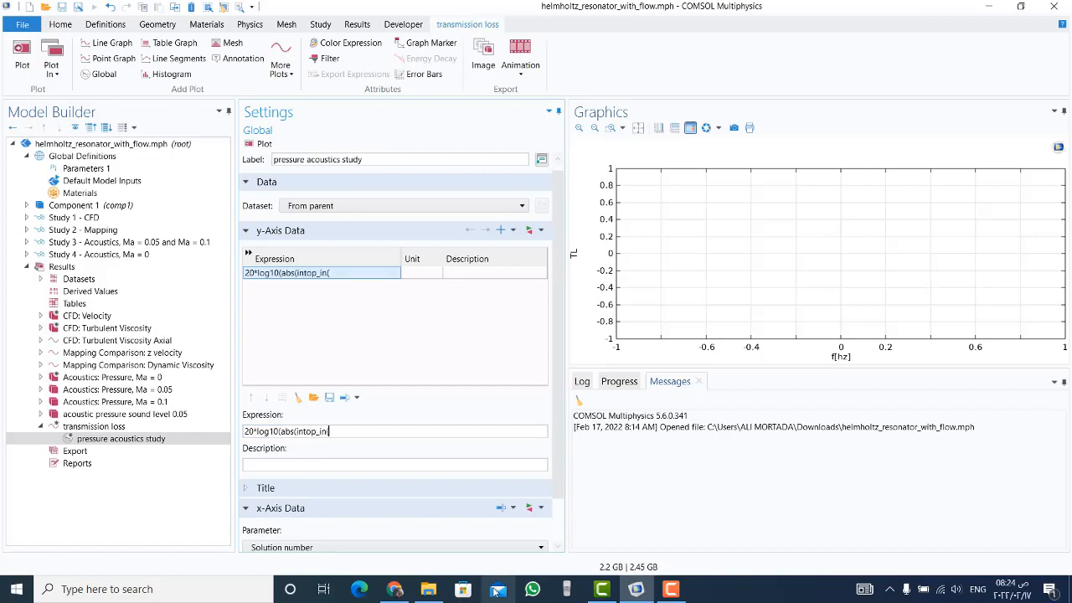
type("(1[pa])/intop_out(acpr.p_t")
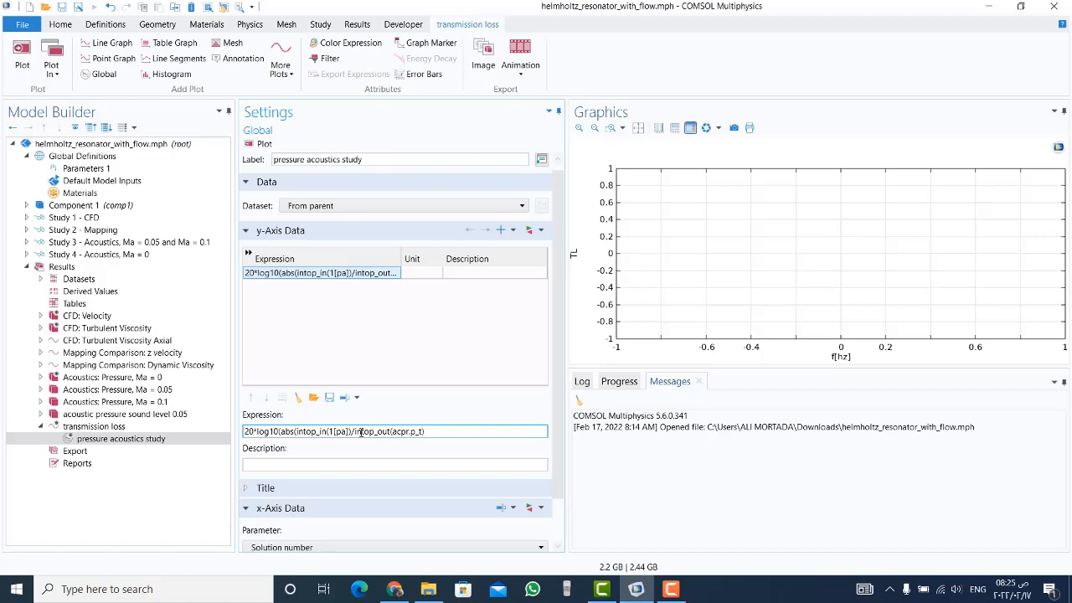
type("))")
Step: Set the graph's dataset to Study 4 - Acoustics, Ma = 0/Solution 5 (sol5) and plot the curve
left_click(427, 208)
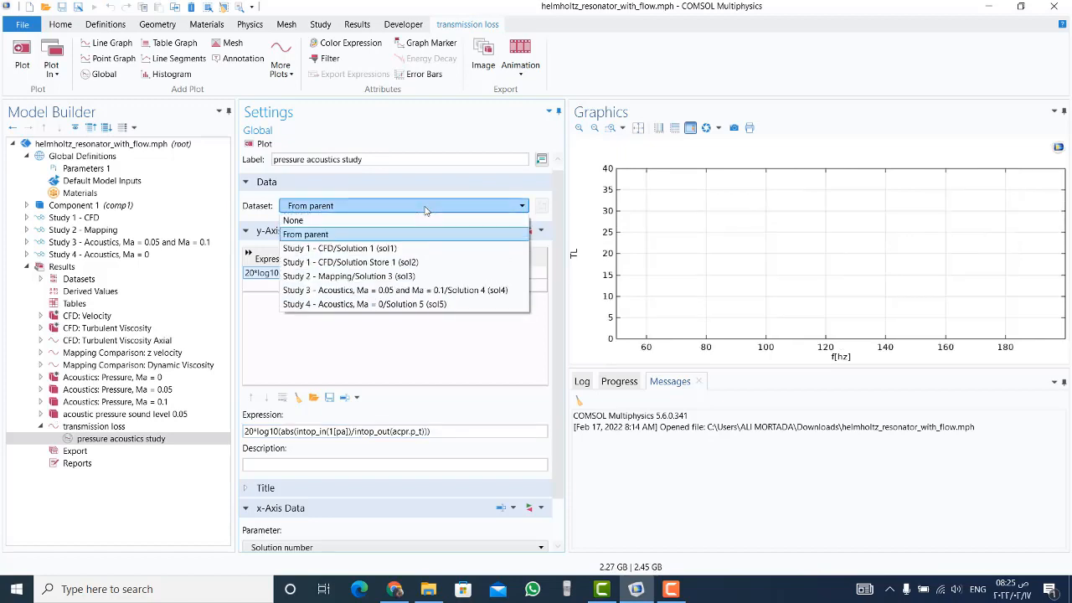
left_click(390, 305)
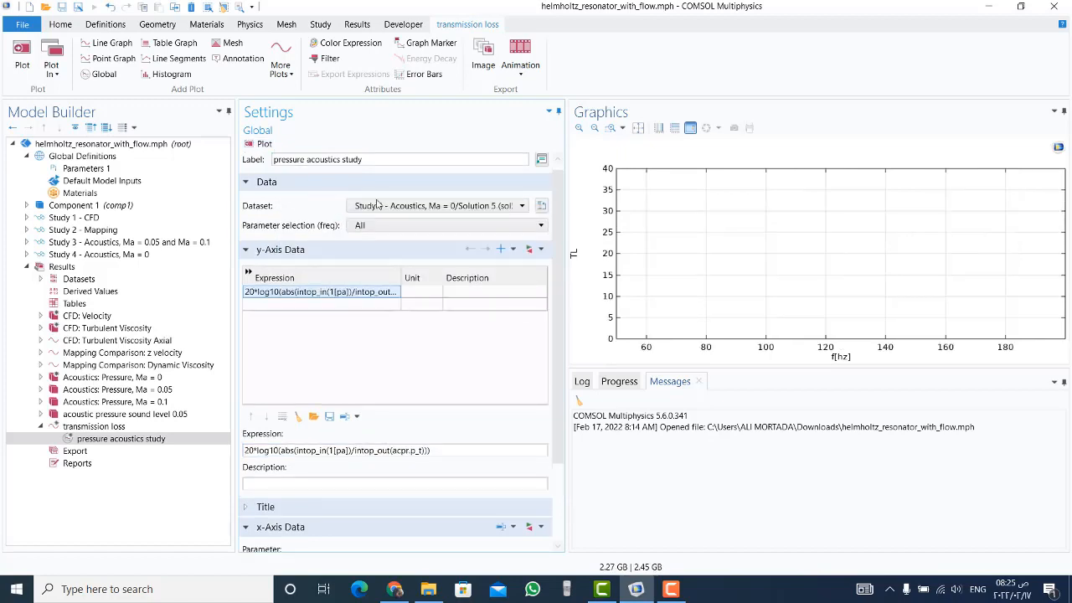
left_click(262, 143)
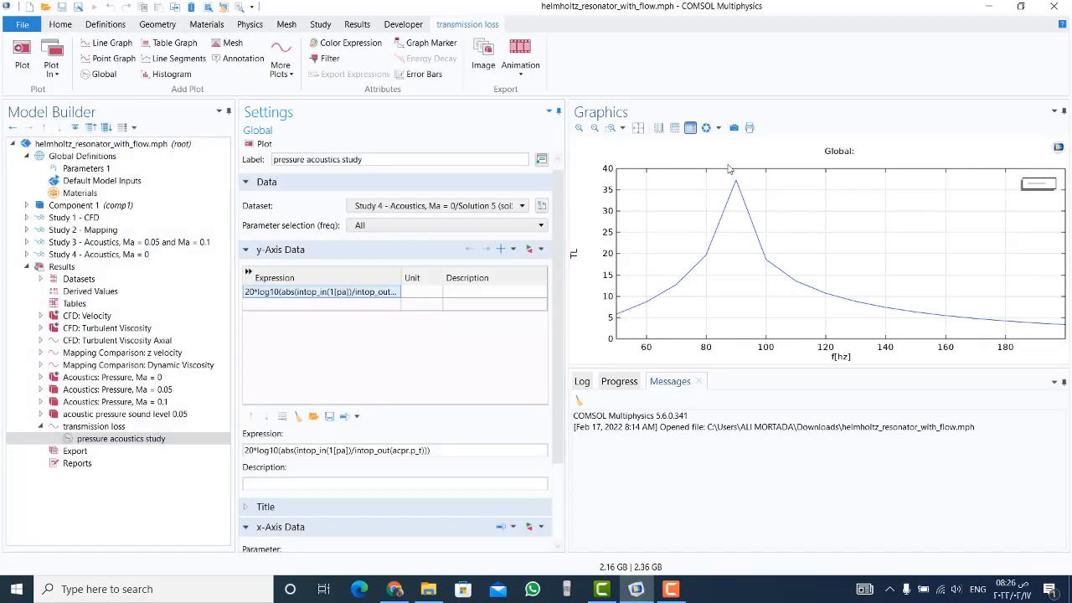
Step: Give the transmission loss curve Point markers positioned in data points, and replot it
scroll(510, 486, "down", 3)
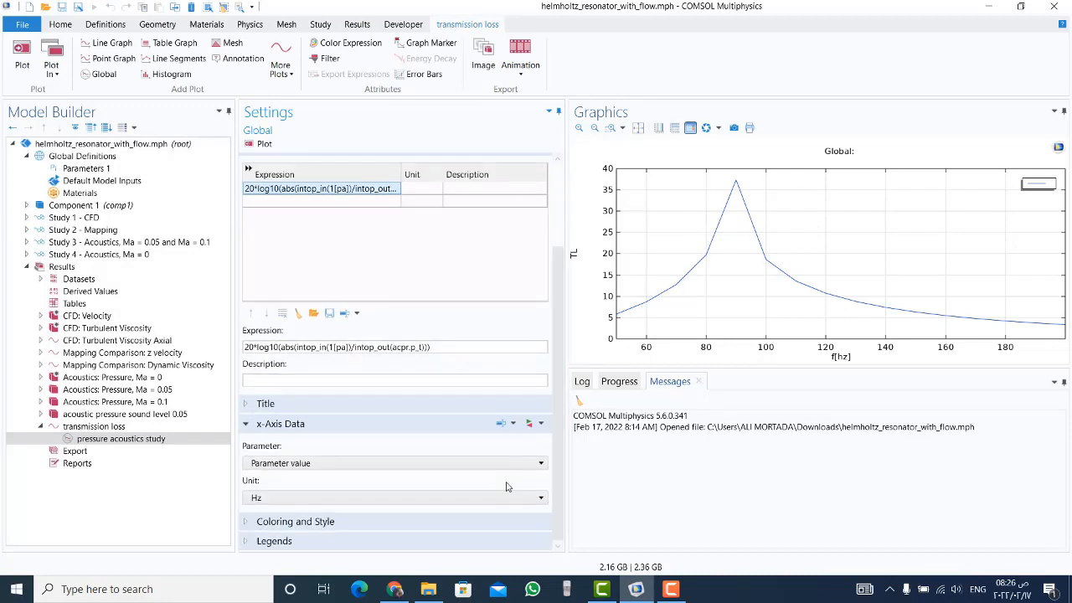
left_click(267, 537)
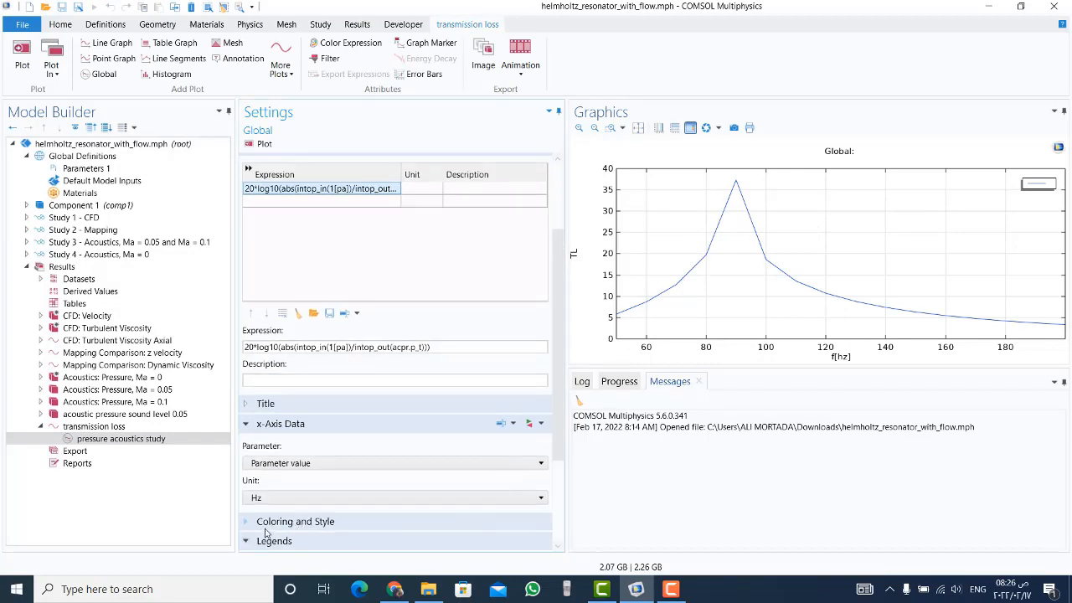
left_click(276, 522)
left_click_drag(557, 390, 554, 509)
left_click(318, 414)
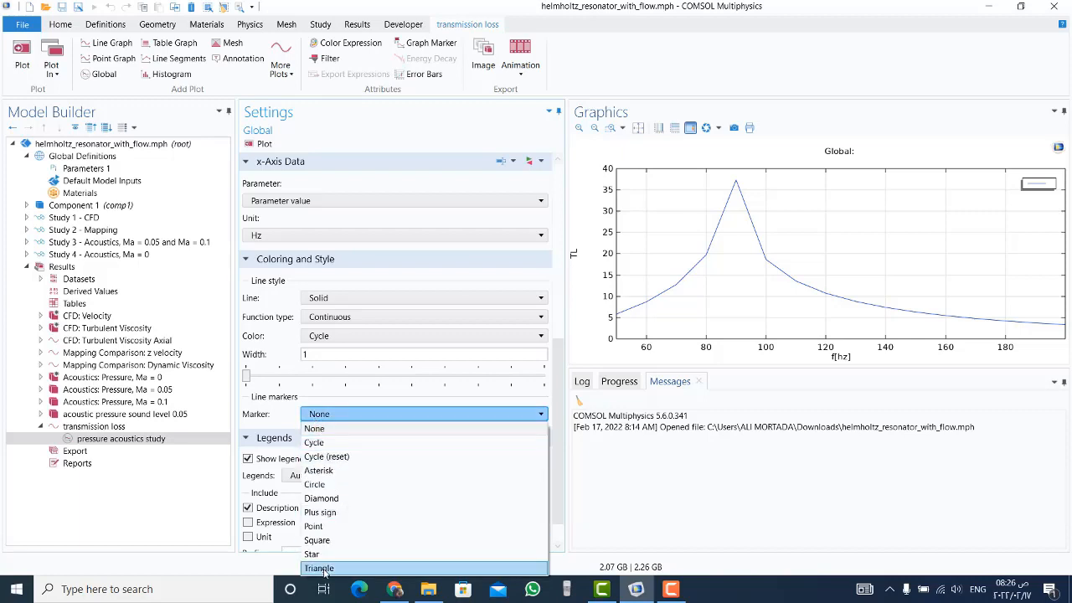
left_click(315, 528)
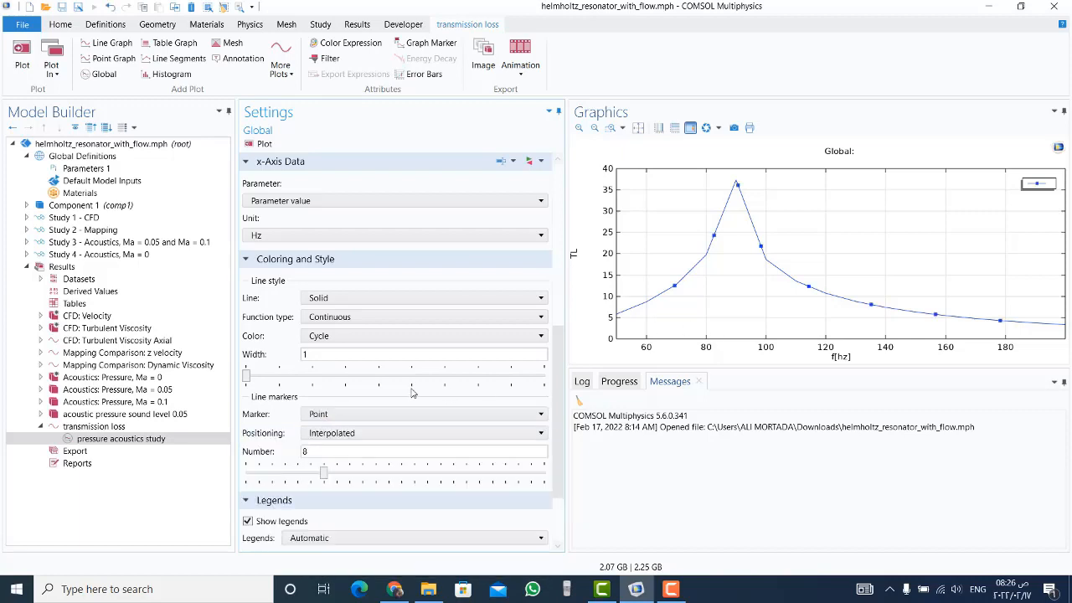
left_click(364, 433)
left_click(350, 462)
left_click(262, 144)
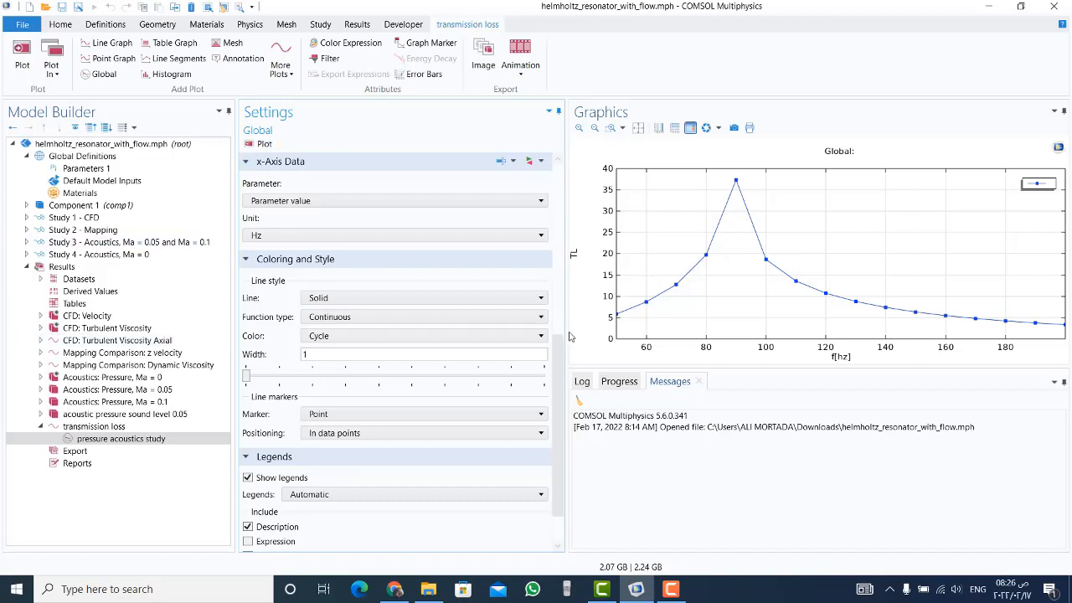
Step: Switch the curve's legend to Manual with the text "Ma=0", and replot it
scroll(551, 348, "down", 1)
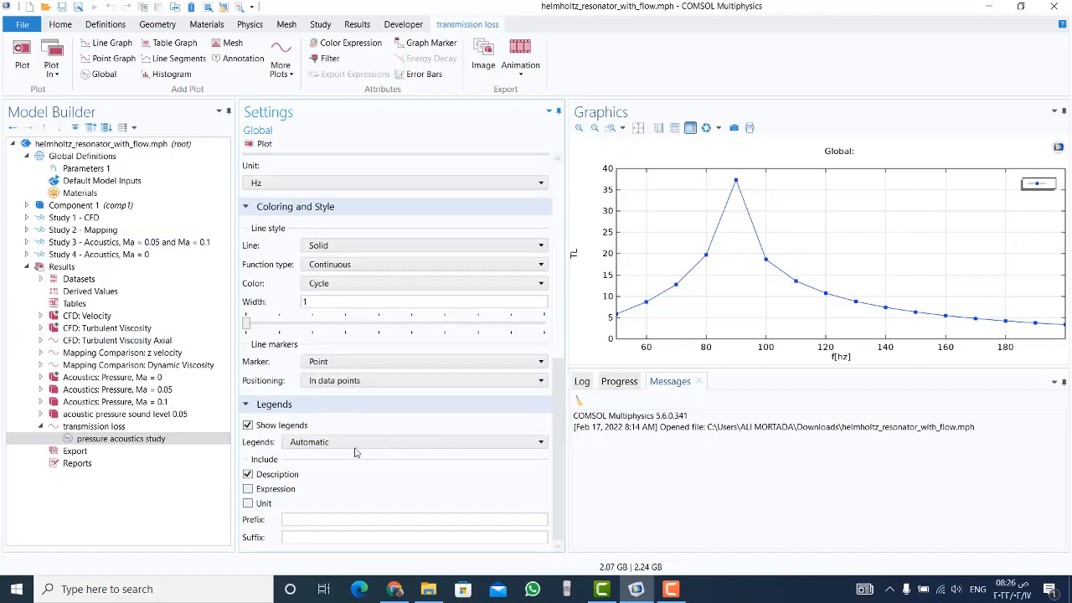
left_click(293, 442)
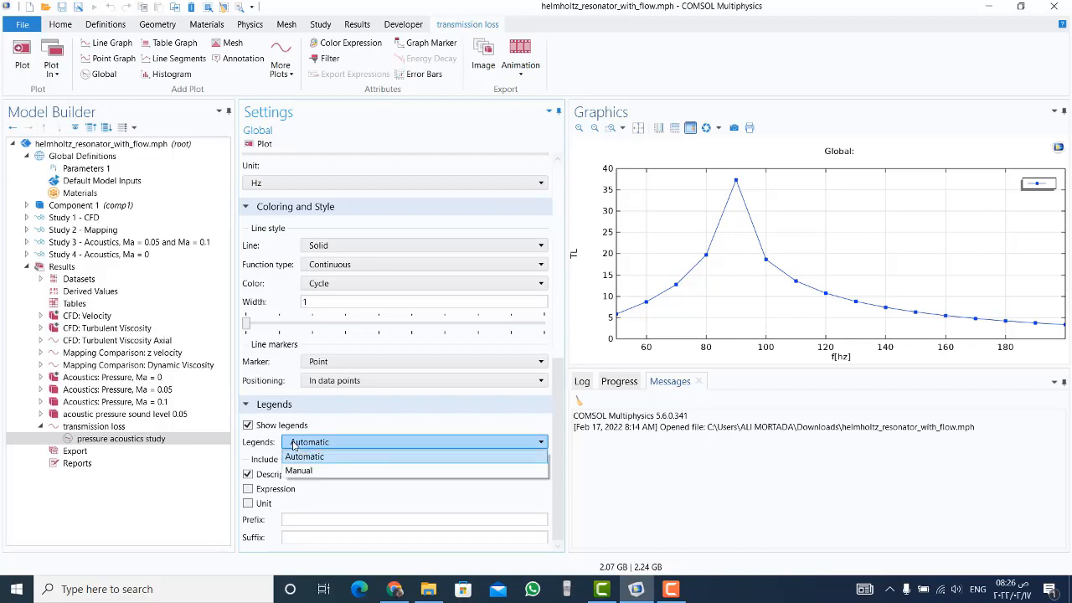
left_click(295, 469)
left_click(280, 475)
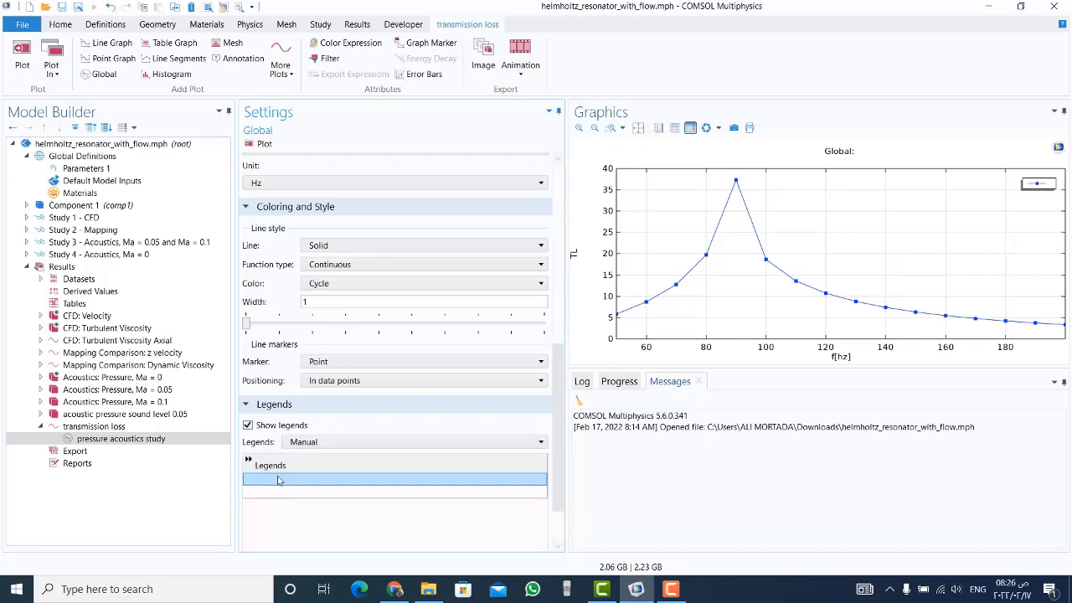
left_click(278, 476)
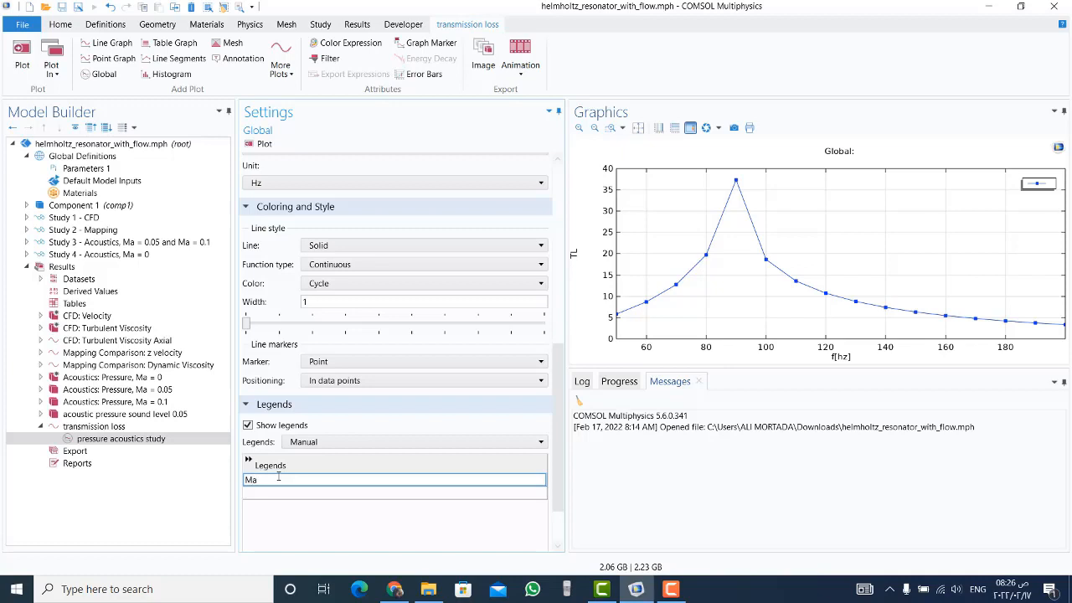
left_click(261, 144)
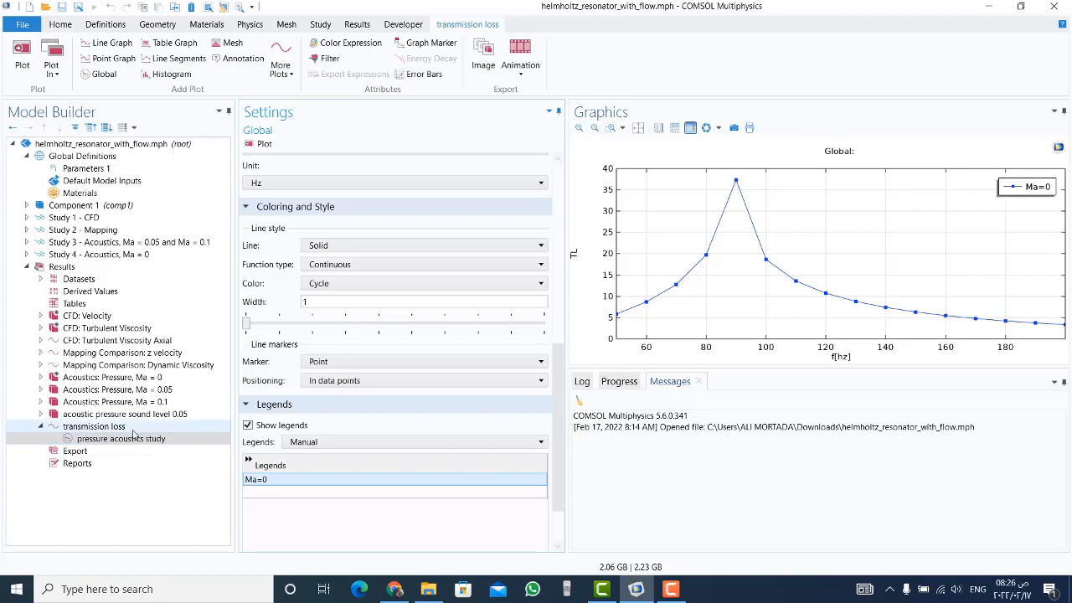
Step: Duplicate the pressure acoustics study graph and set the copy's dataset to Study 3 - Acoustics, Ma = 0.05 and Ma = 0.1/Solution 4 (sol4)
left_click(101, 440)
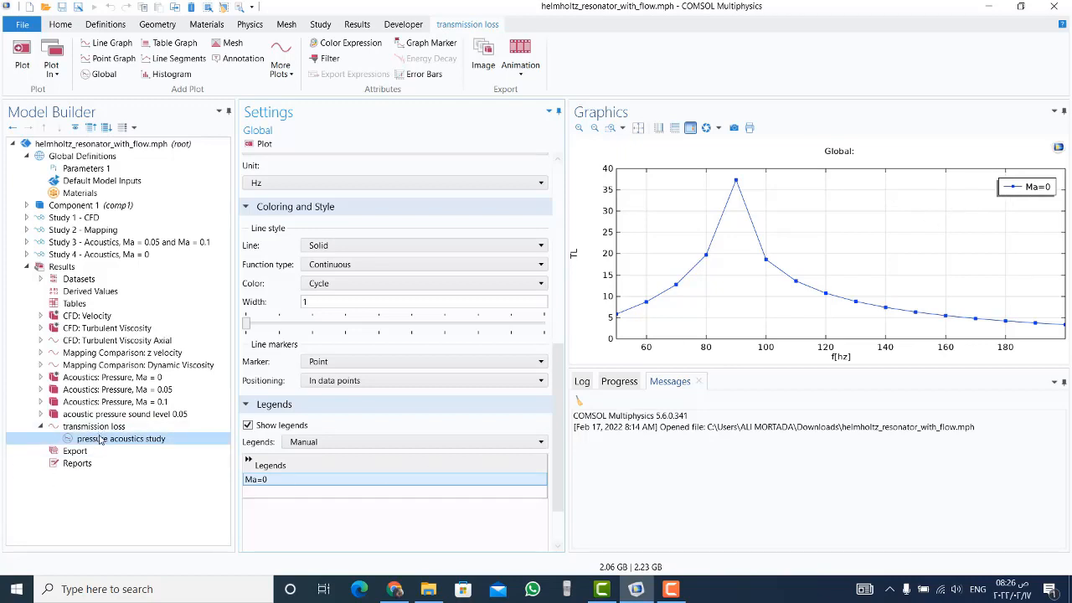
right_click(100, 440)
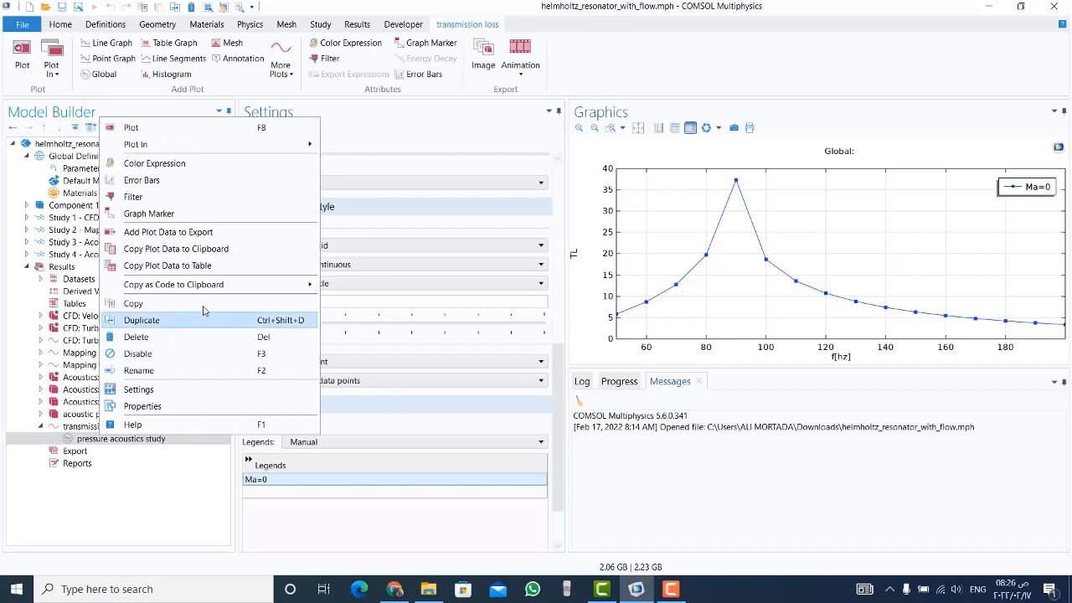
left_click(154, 322)
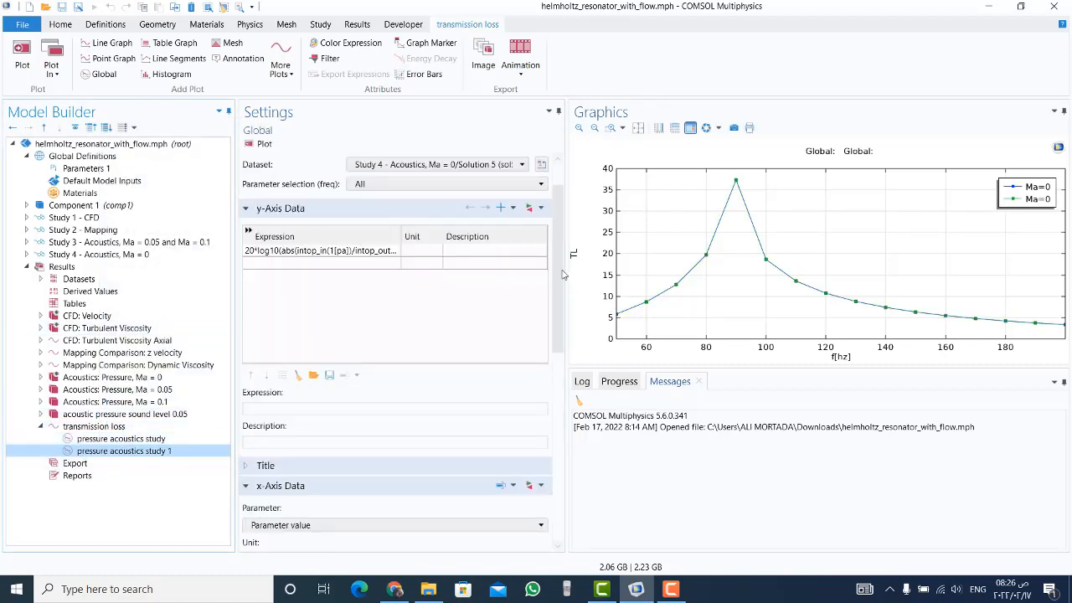
scroll(551, 224, "up", 2)
left_click(449, 214)
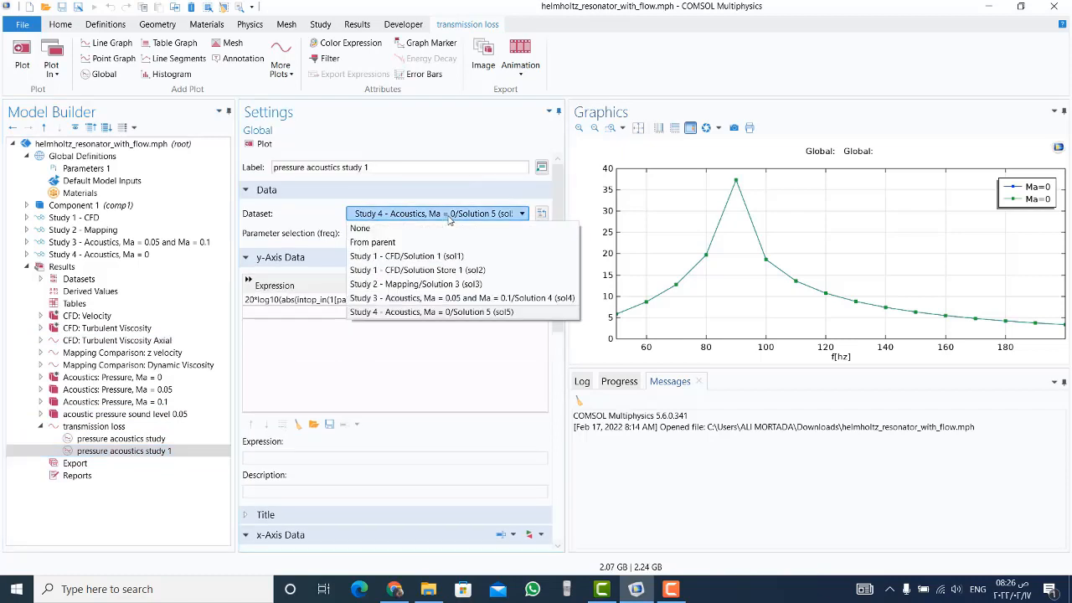
left_click(459, 298)
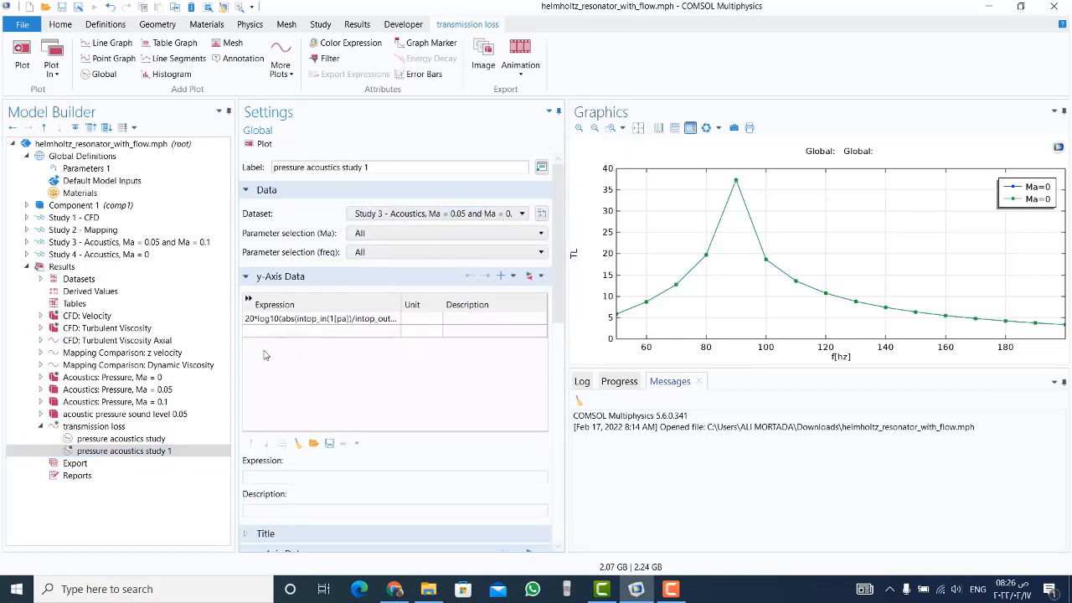
Step: Change the duplicated graph's expression to 20*log10(abs(intop_in(pb)/intop_out(lnsf.p_t)))
double_click(332, 320)
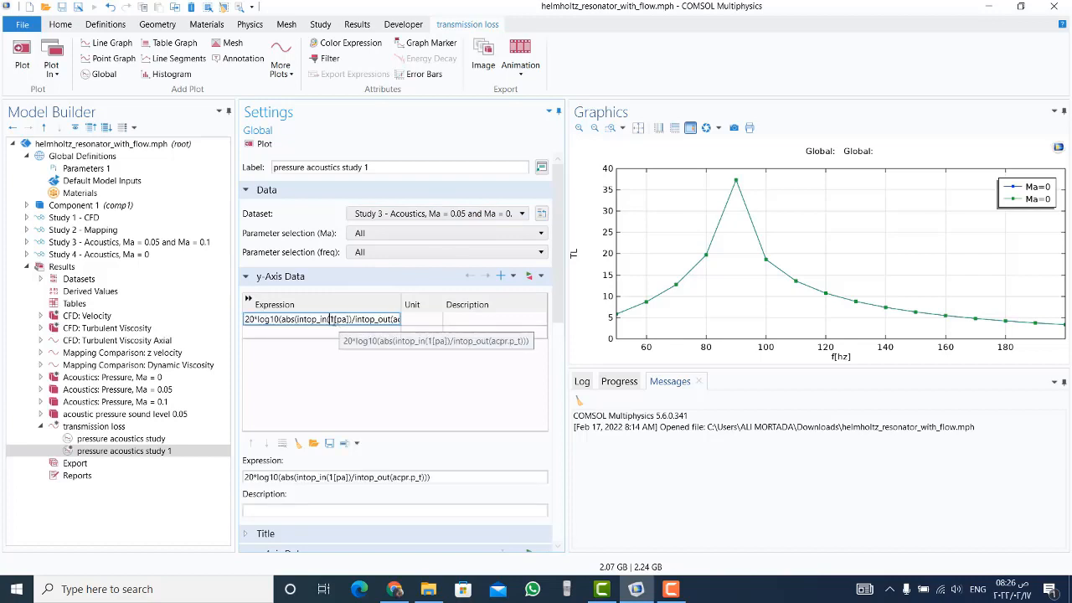
mouse_move(333, 320)
left_mouse_down()
mouse_move(351, 320)
mouse_move(331, 320)
left_mouse_up()
type("pr")
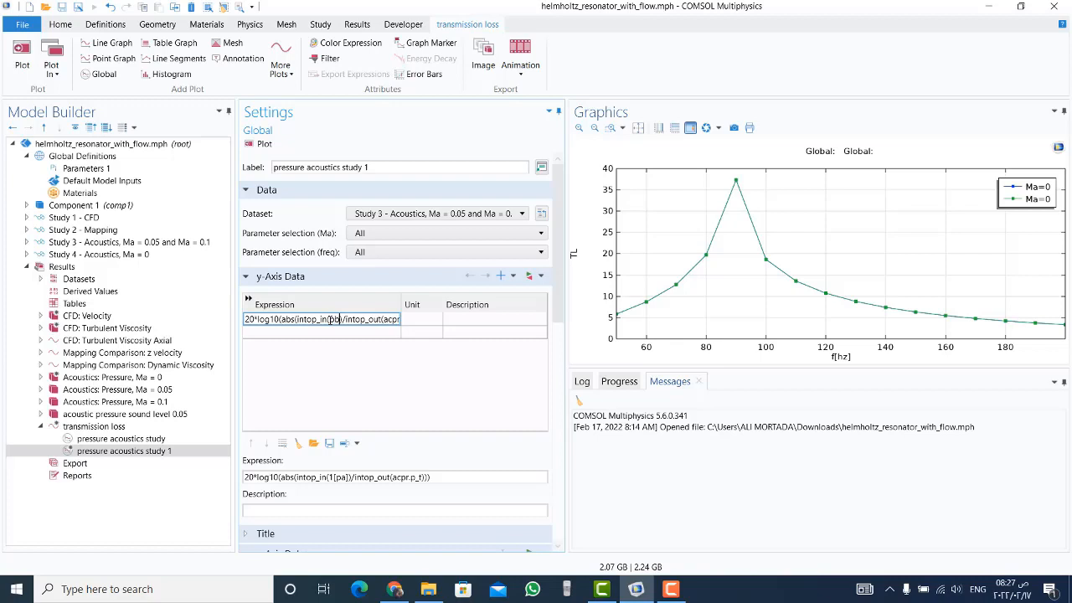
left_click(367, 422)
scroll(366, 421, "down", 2)
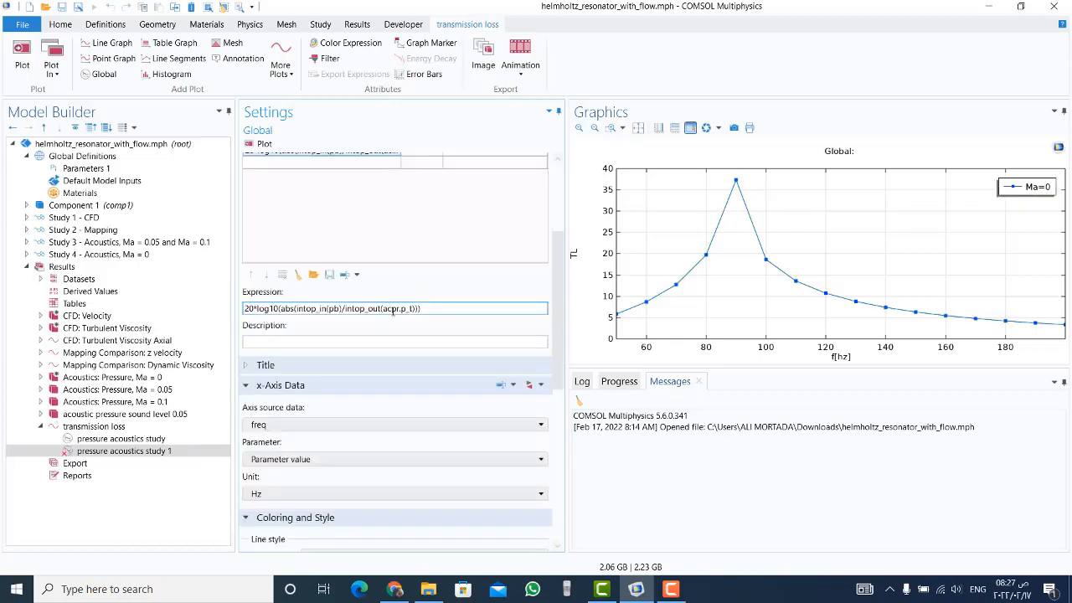
left_click(385, 310)
left_click_drag(385, 311, 401, 313)
key("BackSpace")
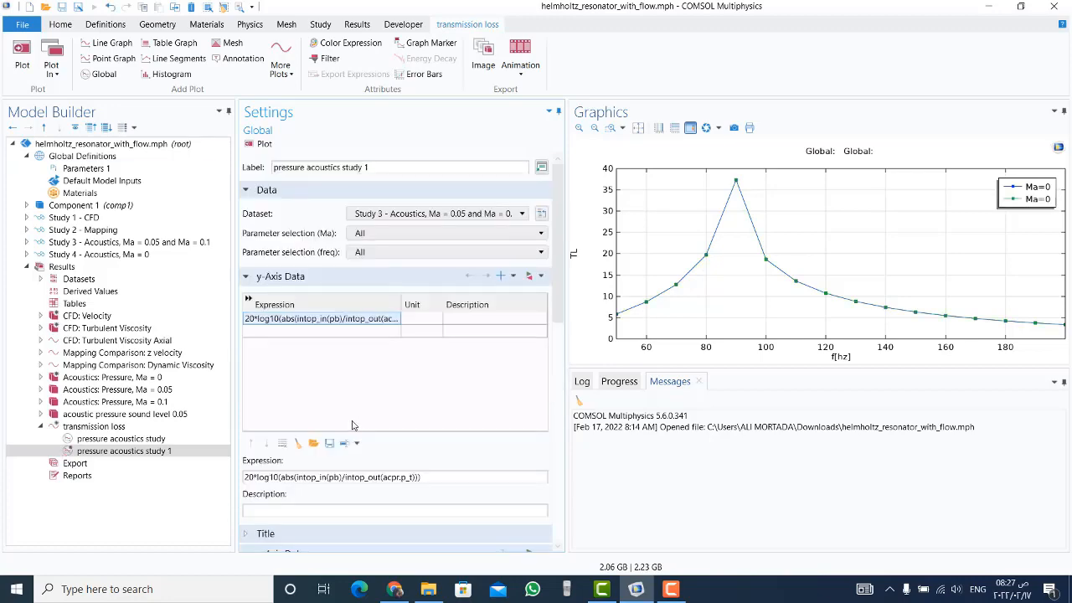
Step: Set the duplicated graph's first manual legend to "Ma=0.05", add a second Mach number legend entry, and plot the graph
left_click_drag(554, 316, 525, 531)
left_click(278, 425)
left_click(276, 424)
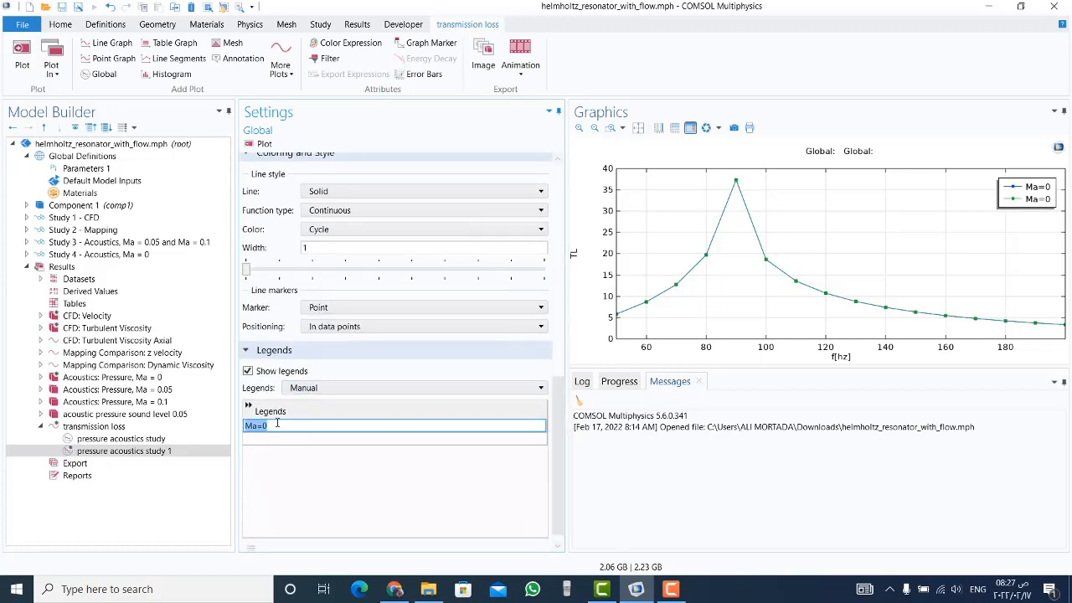
left_click(276, 425)
type(".05")
key("Return")
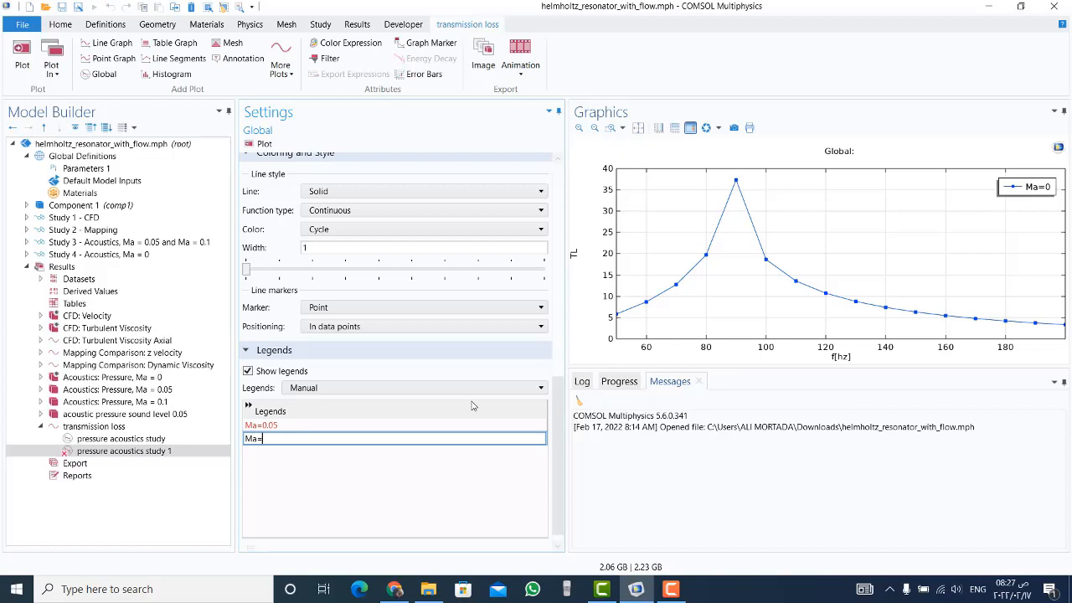
left_click_drag(559, 432, 560, 261)
left_click(262, 144)
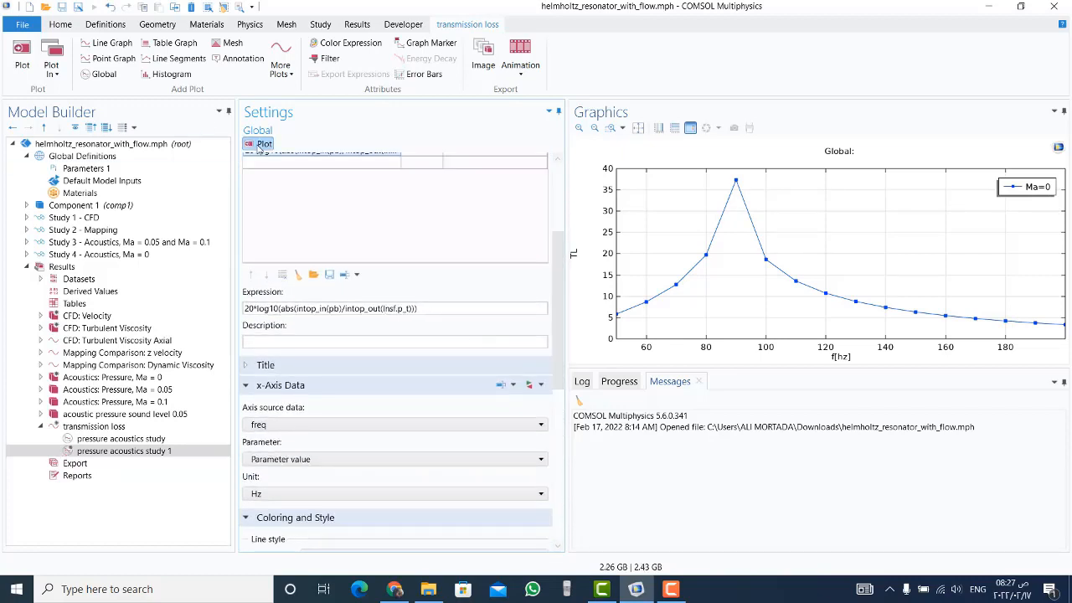